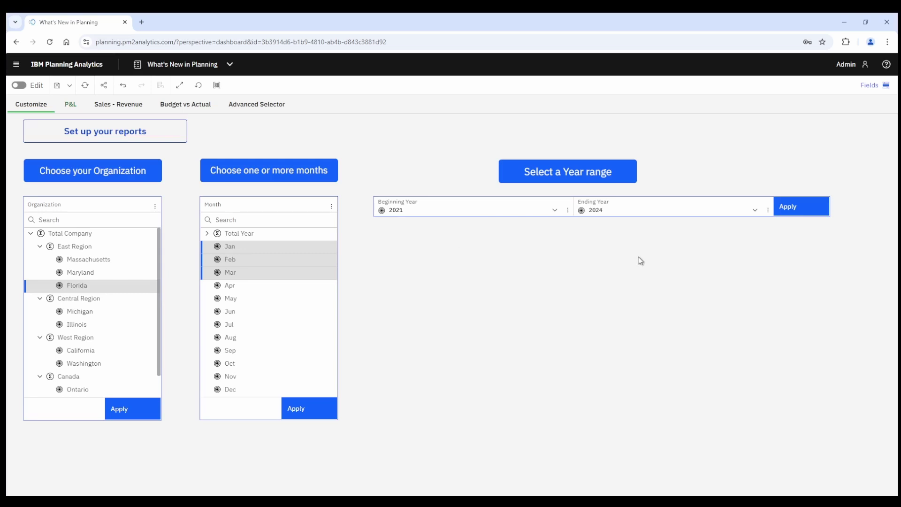
- Open the P&L report and examine which years its year selector offers
{"action": "left_click", "coordinate": [71, 104]}
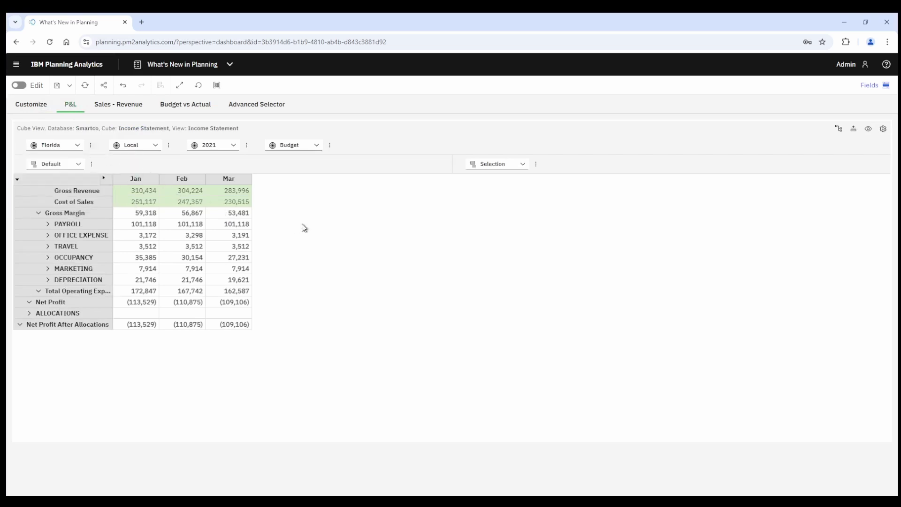
{"action": "left_click", "coordinate": [234, 146]}
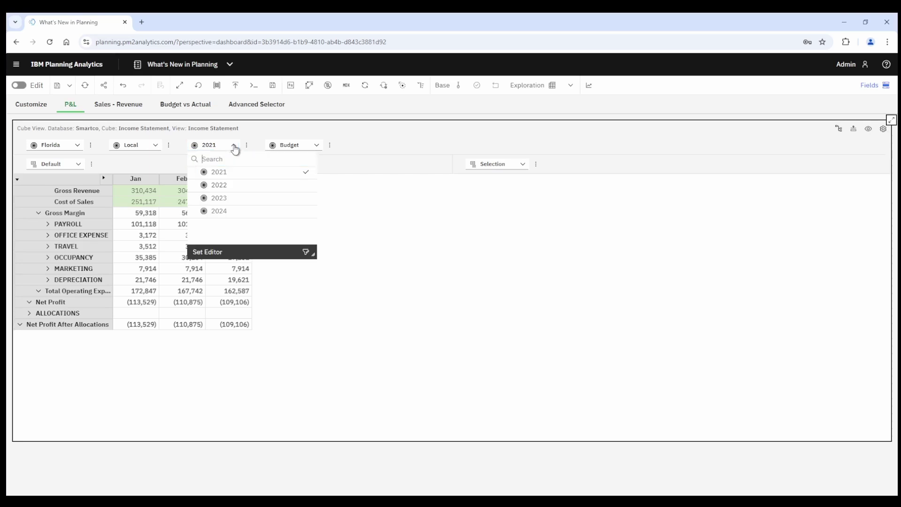
{"action": "left_click", "coordinate": [346, 213]}
- Open the Sales - Revenue report and examine the choices in its month and year selectors
{"action": "left_click", "coordinate": [110, 106]}
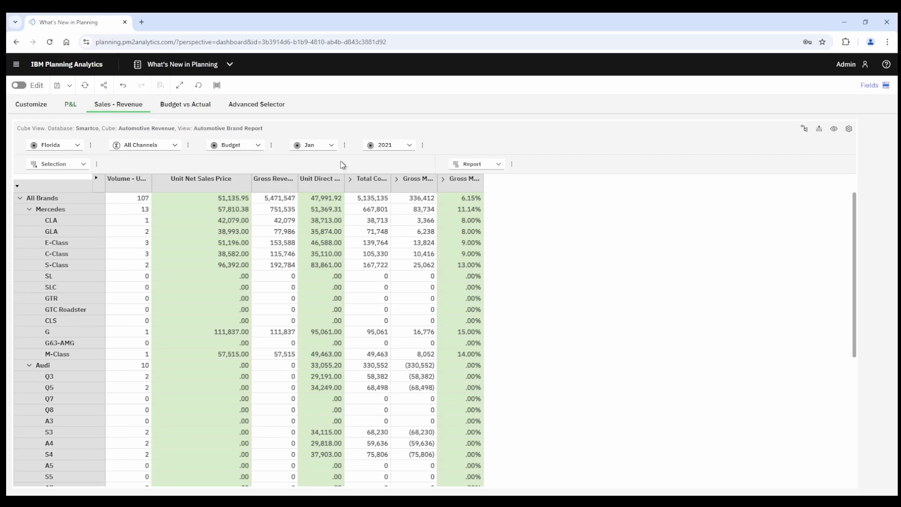
{"action": "left_click", "coordinate": [332, 147]}
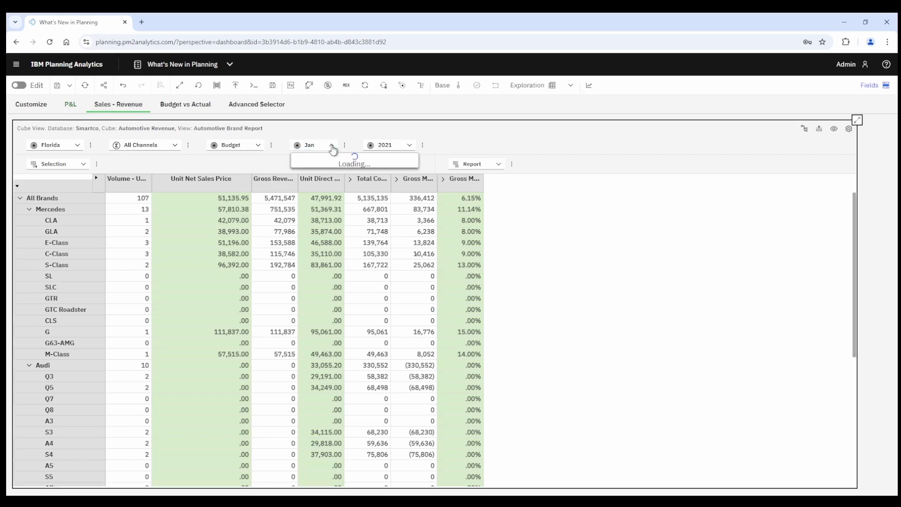
{"action": "left_click", "coordinate": [332, 146]}
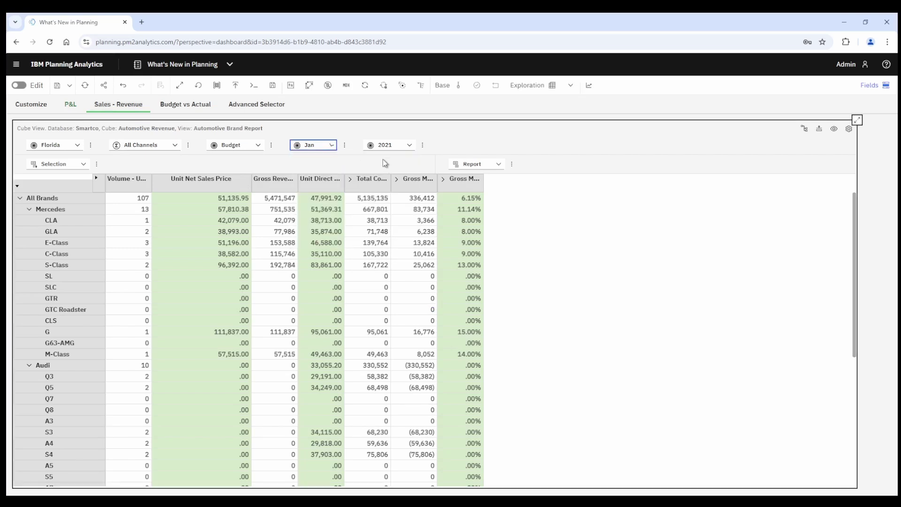
{"action": "left_click", "coordinate": [409, 146]}
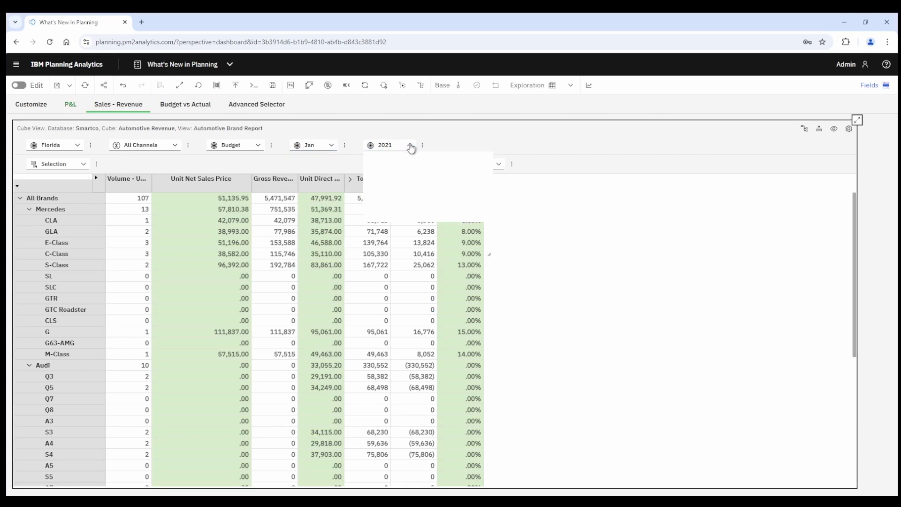
{"action": "left_click", "coordinate": [537, 209]}
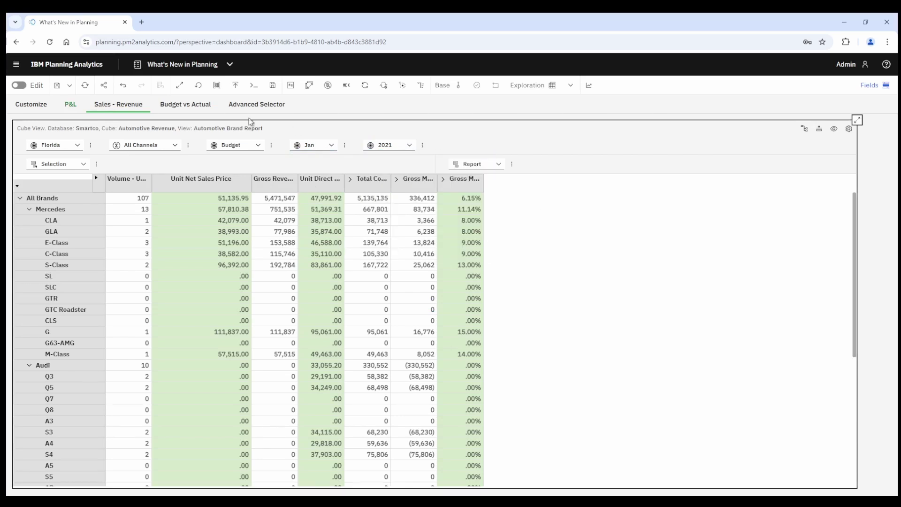
- Open the Budget vs Actual report and examine which months its month selector offers
{"action": "left_click", "coordinate": [186, 105]}
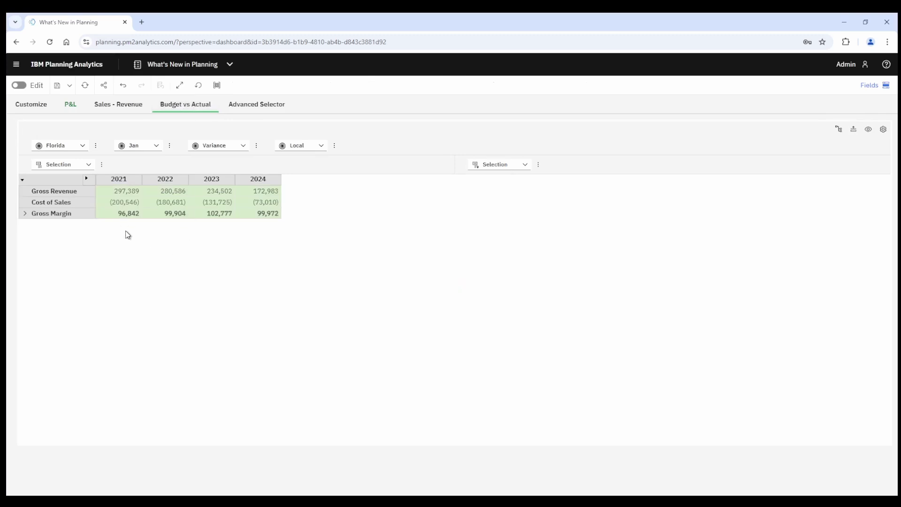
{"action": "left_click", "coordinate": [157, 147]}
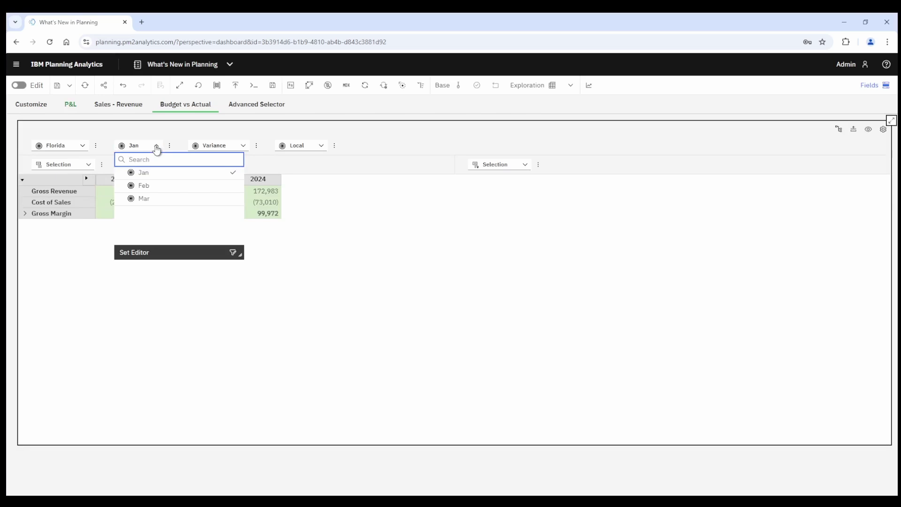
{"action": "left_click", "coordinate": [167, 299]}
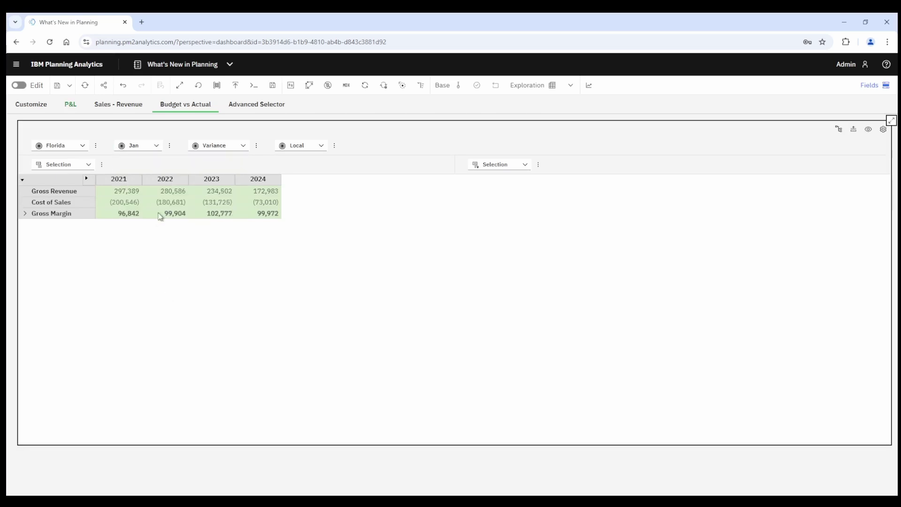
- Return to the Customize page, choose Michigan as the organization and apply it to the reports
{"action": "left_click", "coordinate": [26, 106]}
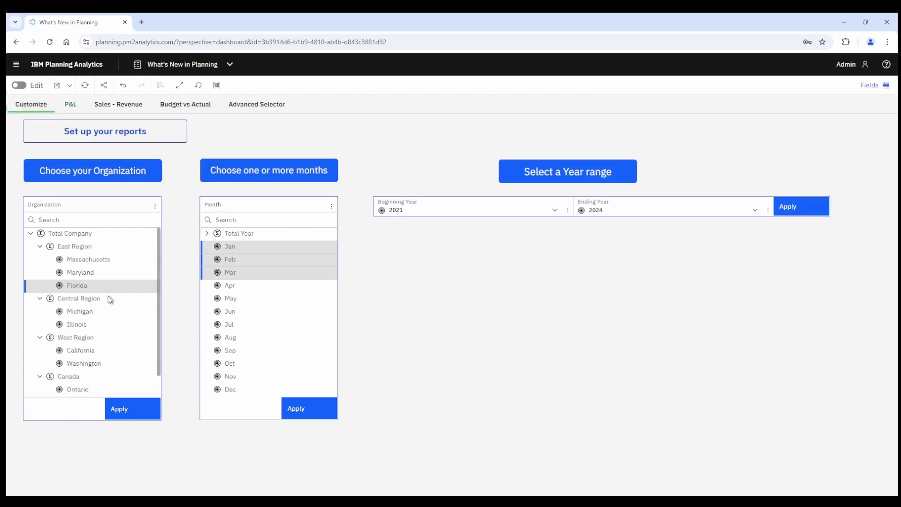
{"action": "left_click", "coordinate": [80, 313]}
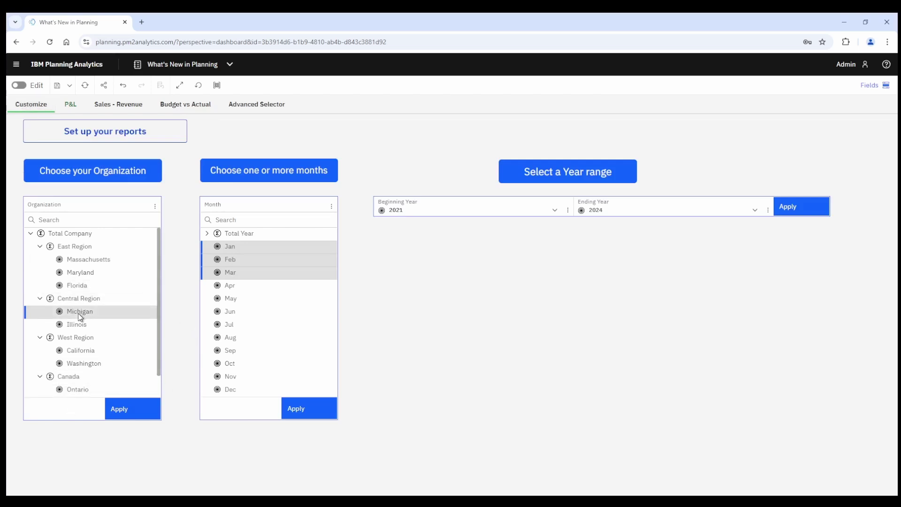
{"action": "left_click", "coordinate": [128, 415]}
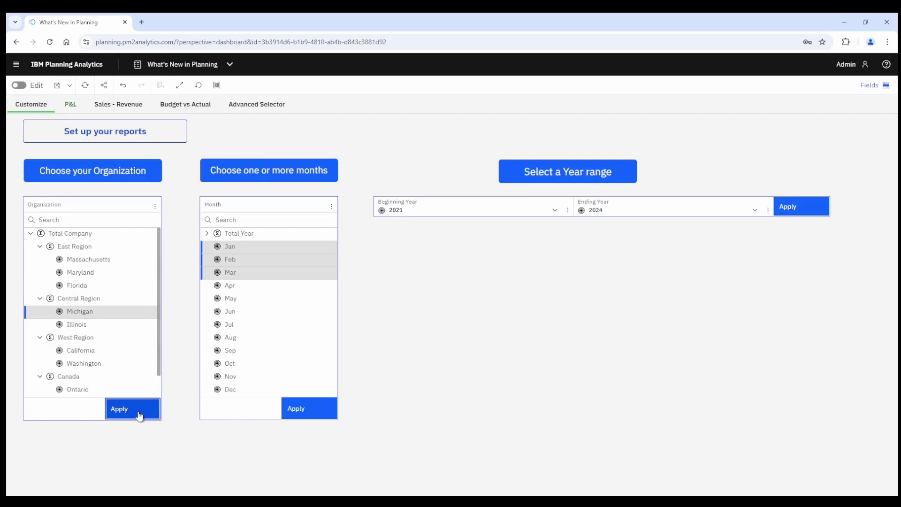
- Select the months Jan through Jun and apply the month selection to the reports
{"action": "left_click", "coordinate": [242, 246]}
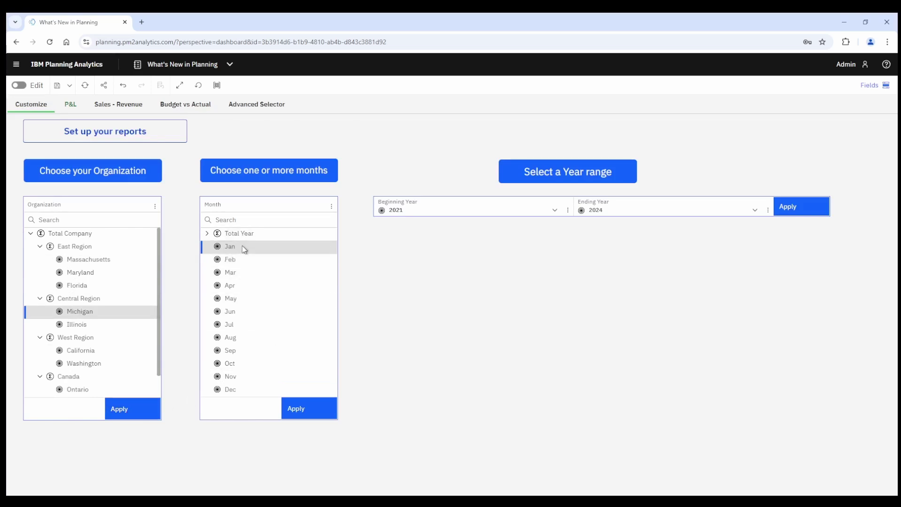
{"action": "left_click", "coordinate": [245, 314], "text": "shift"}
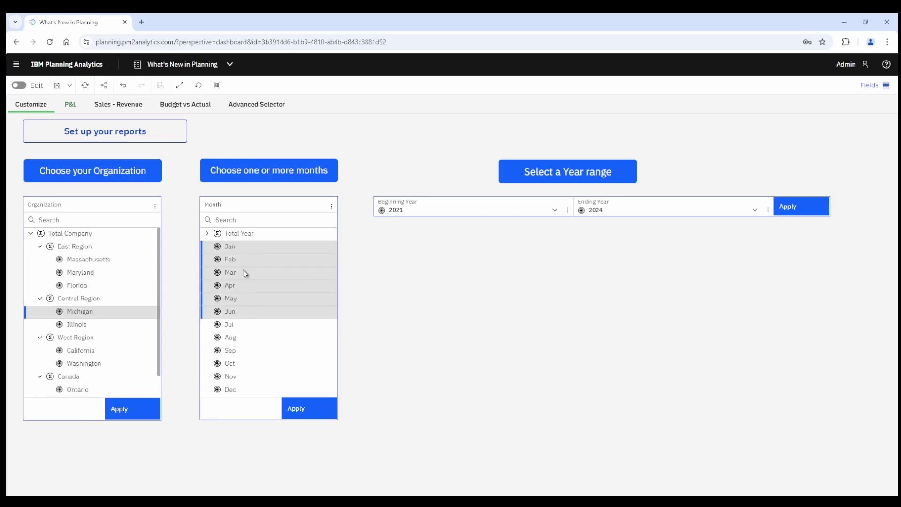
{"action": "left_click", "coordinate": [298, 411]}
- Set the Beginning Year to 2022 and apply the year range
{"action": "left_click", "coordinate": [556, 215]}
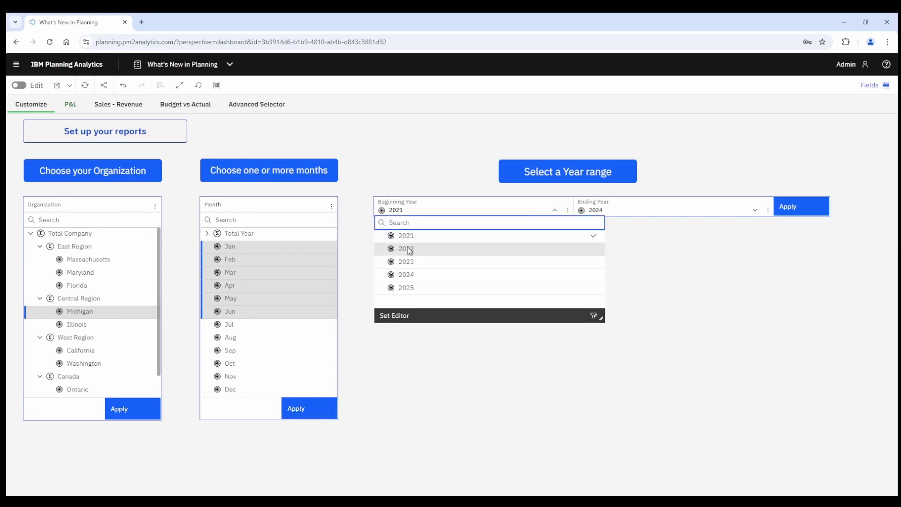
{"action": "left_click", "coordinate": [406, 249]}
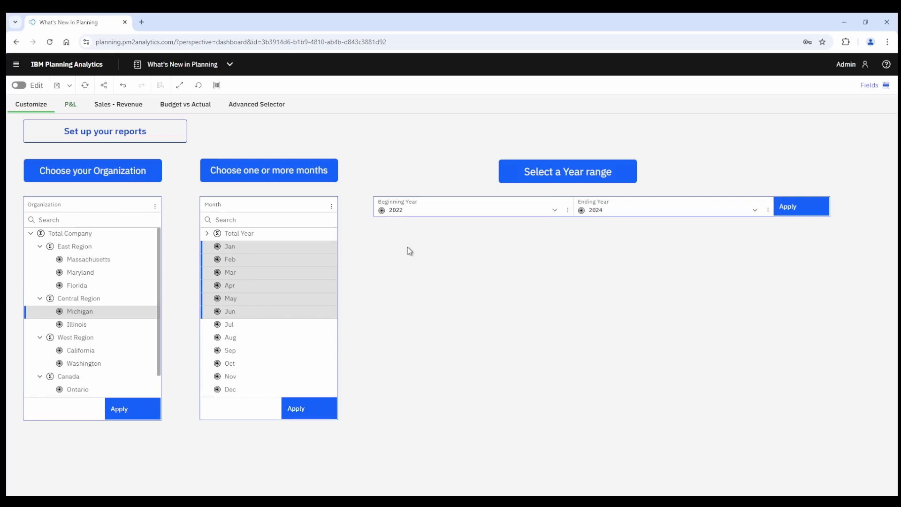
{"action": "left_click", "coordinate": [793, 207]}
- Review the P&L report's organization and the years its year selector offers under the new settings
{"action": "left_click", "coordinate": [70, 107]}
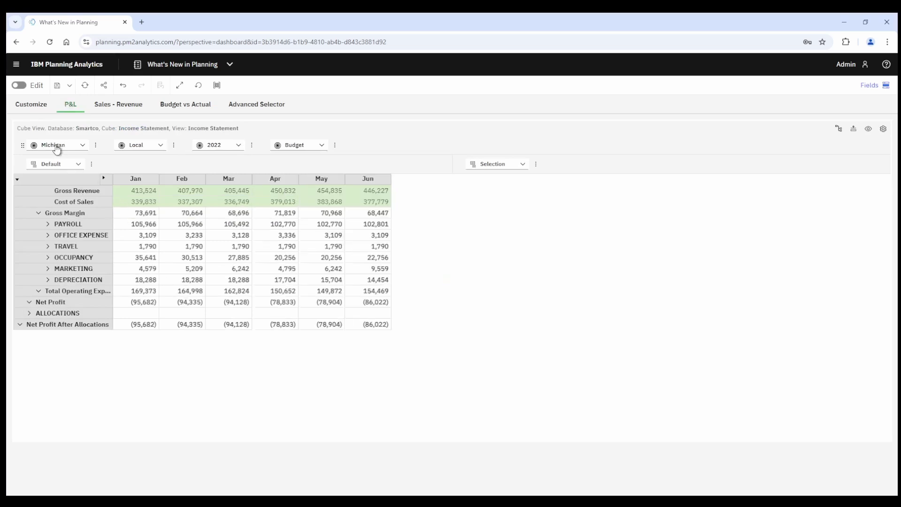
{"action": "mouse_move", "coordinate": [56, 149]}
{"action": "left_click", "coordinate": [241, 148]}
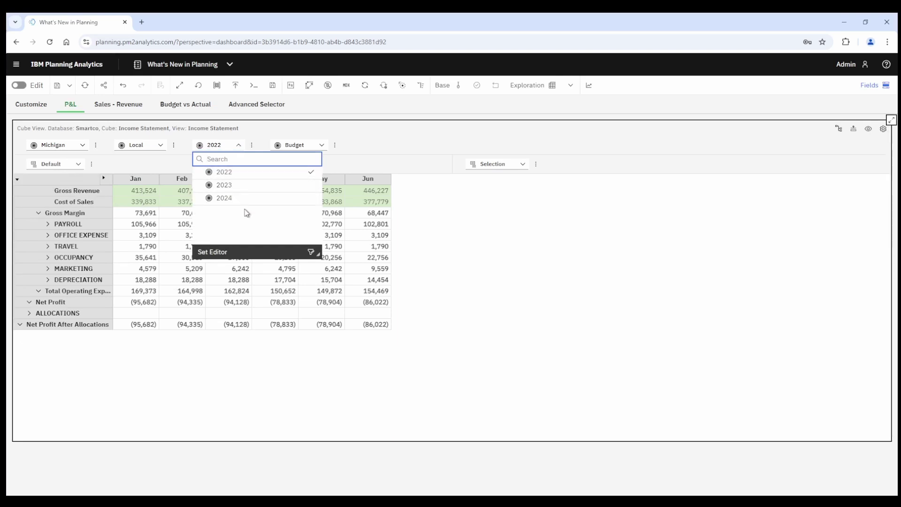
- Review the Sales - Revenue report and its month and year selectors under the new settings
{"action": "left_click", "coordinate": [108, 111]}
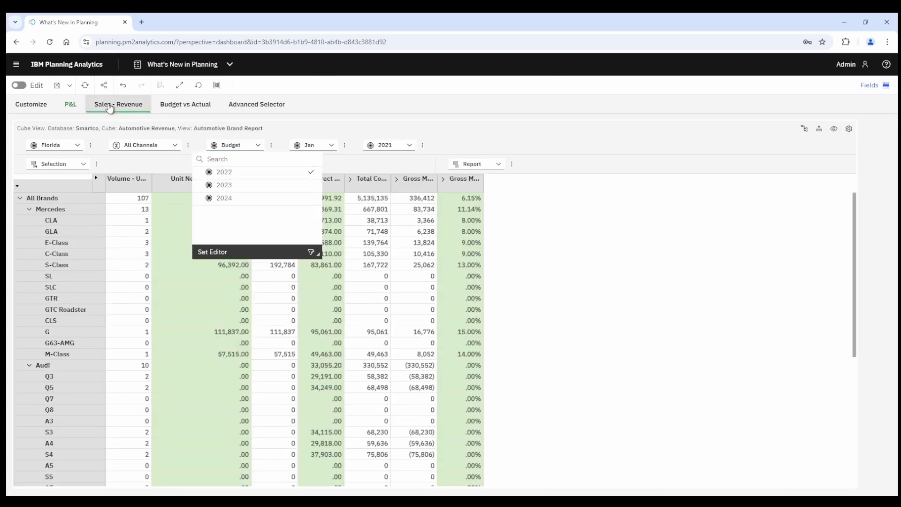
{"action": "left_click", "coordinate": [337, 145]}
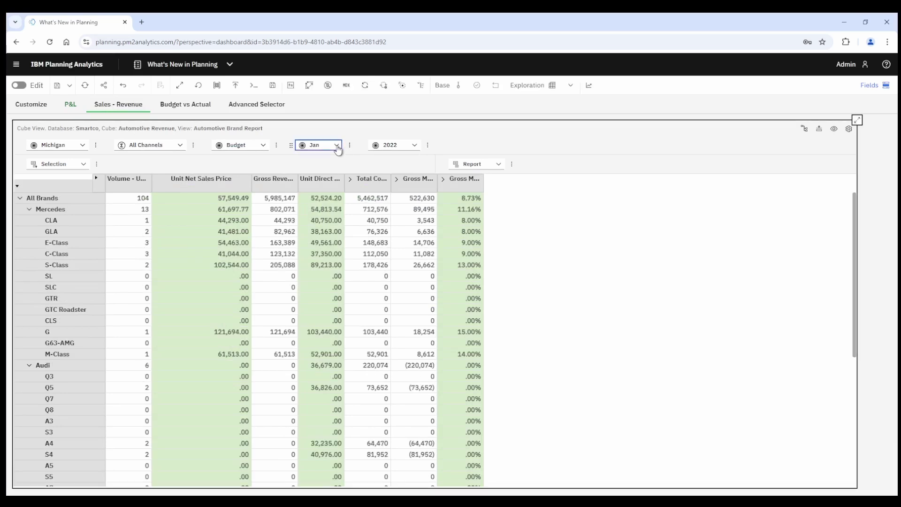
{"action": "left_click", "coordinate": [415, 145]}
{"action": "left_click", "coordinate": [417, 146]}
- Review the Budget vs Actual report's years and the months its month selector offers
{"action": "left_click", "coordinate": [187, 107]}
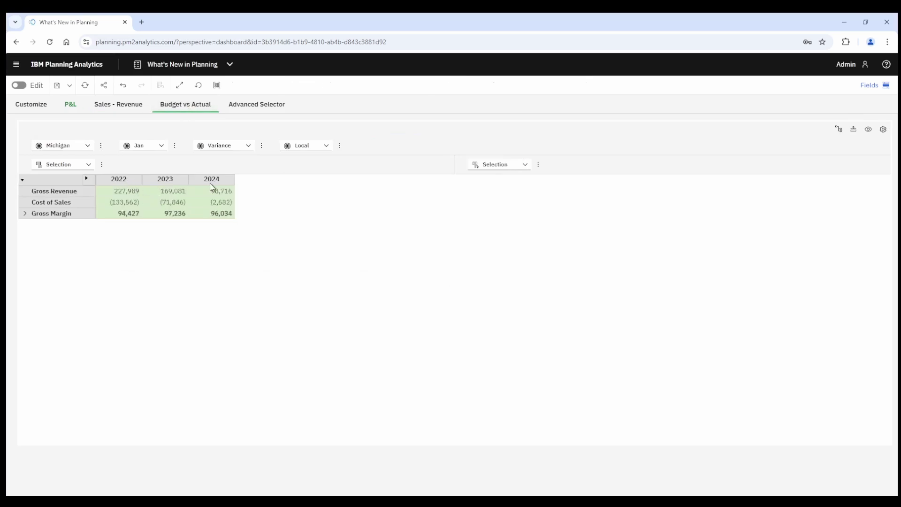
{"action": "left_click", "coordinate": [162, 147]}
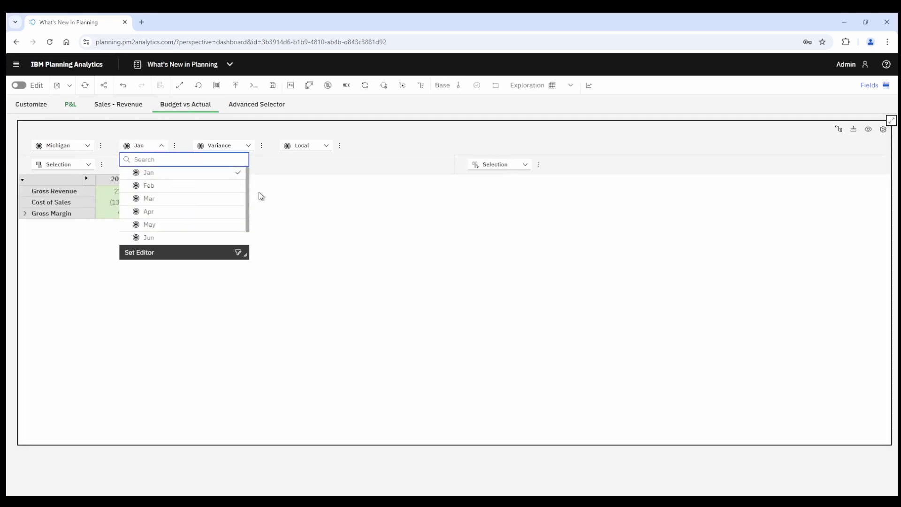
{"action": "scroll", "coordinate": [248, 203], "scroll_direction": "down", "scroll_amount": 1}
{"action": "scroll", "coordinate": [249, 203], "scroll_direction": "up", "scroll_amount": 1}
{"action": "left_click", "coordinate": [259, 189]}
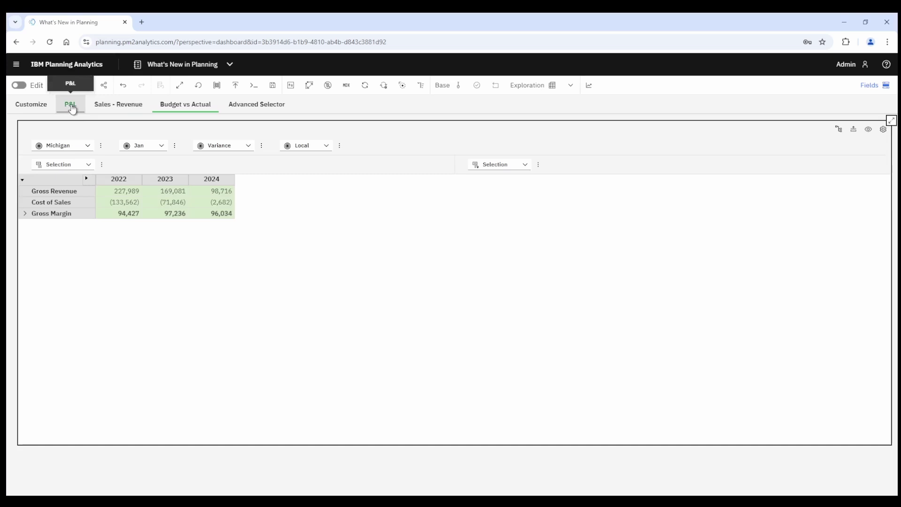
- In the P&L report, replace the column months with the existing set M in the set editor and apply it
{"action": "left_click", "coordinate": [72, 108]}
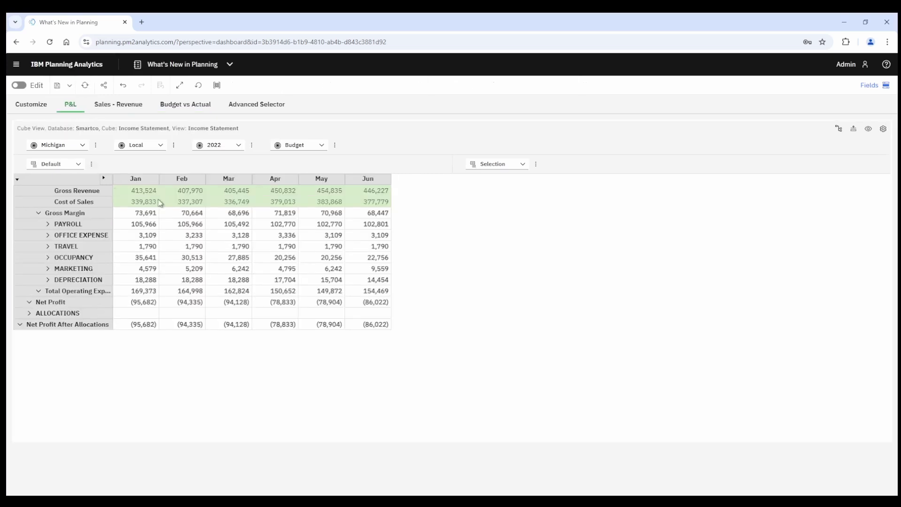
{"action": "left_click", "coordinate": [535, 165]}
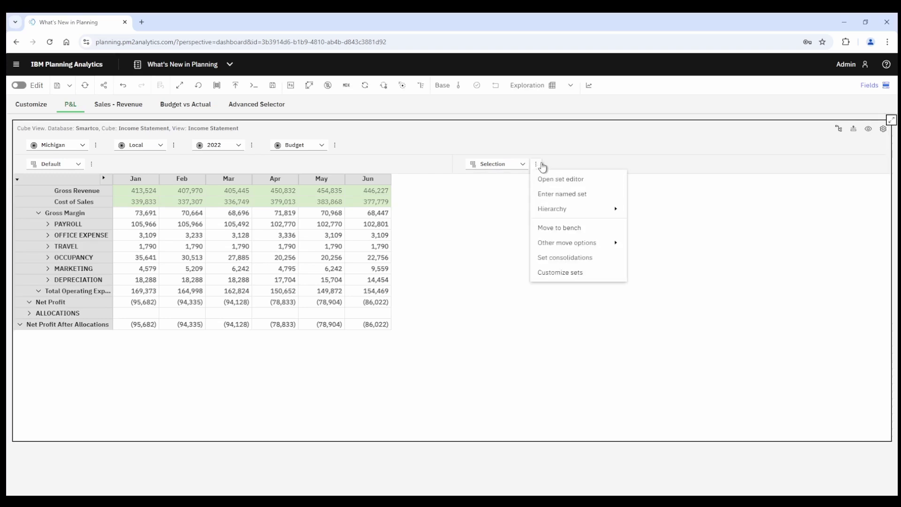
{"action": "left_click", "coordinate": [554, 180]}
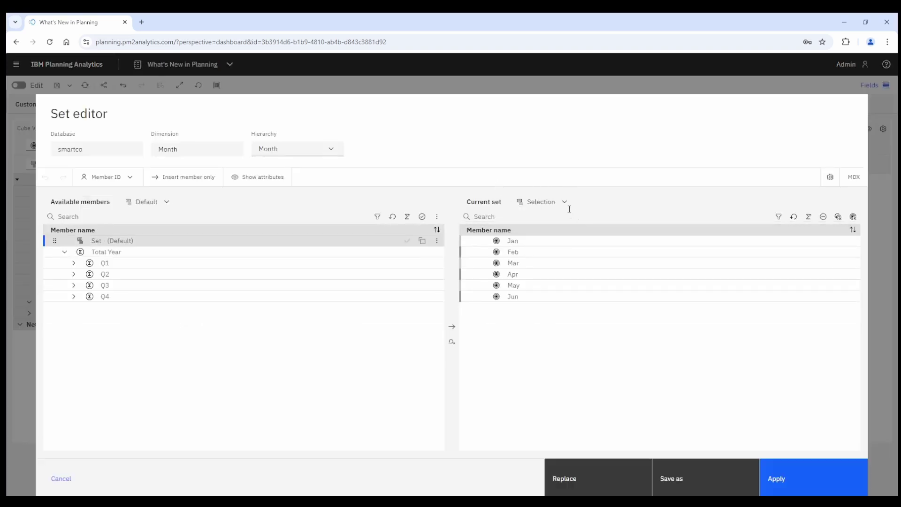
{"action": "left_click", "coordinate": [565, 203]}
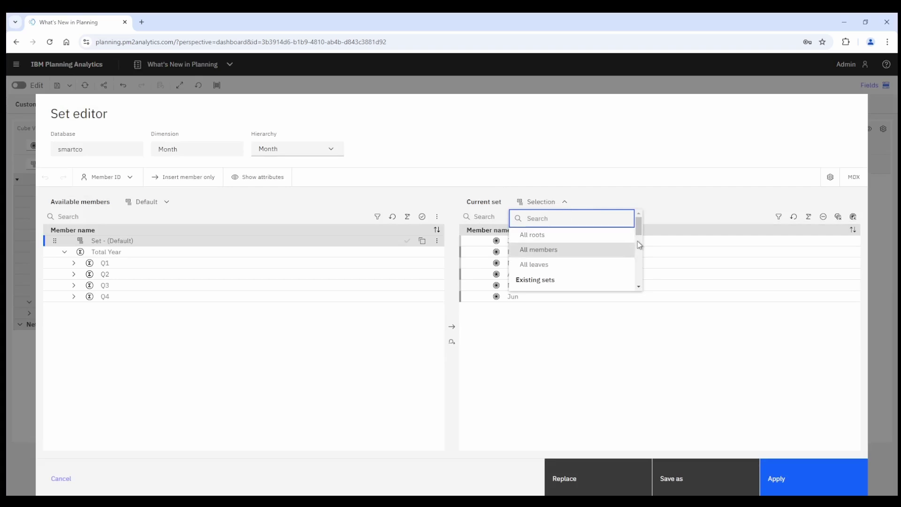
{"action": "scroll", "coordinate": [638, 239], "scroll_direction": "down", "scroll_amount": 1}
{"action": "left_click_drag", "start_coordinate": [639, 239], "coordinate": [641, 257]}
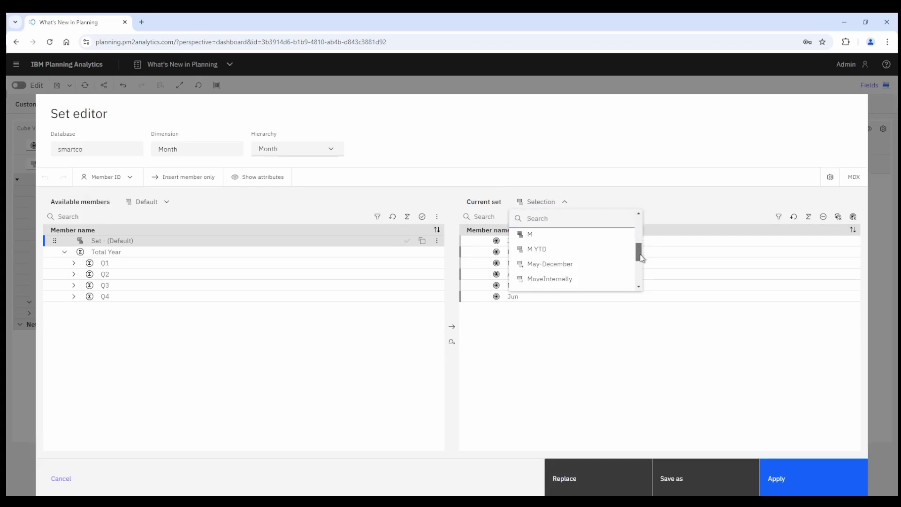
{"action": "left_click", "coordinate": [535, 236]}
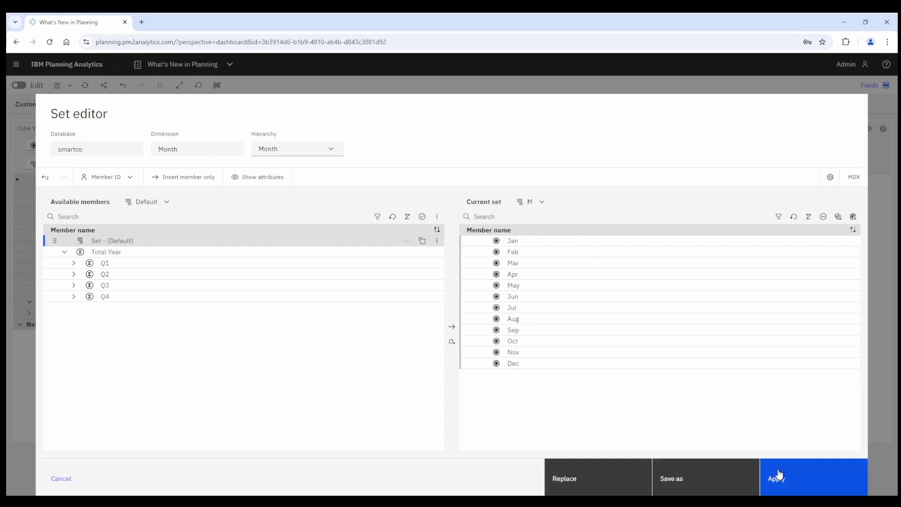
{"action": "left_click", "coordinate": [778, 475]}
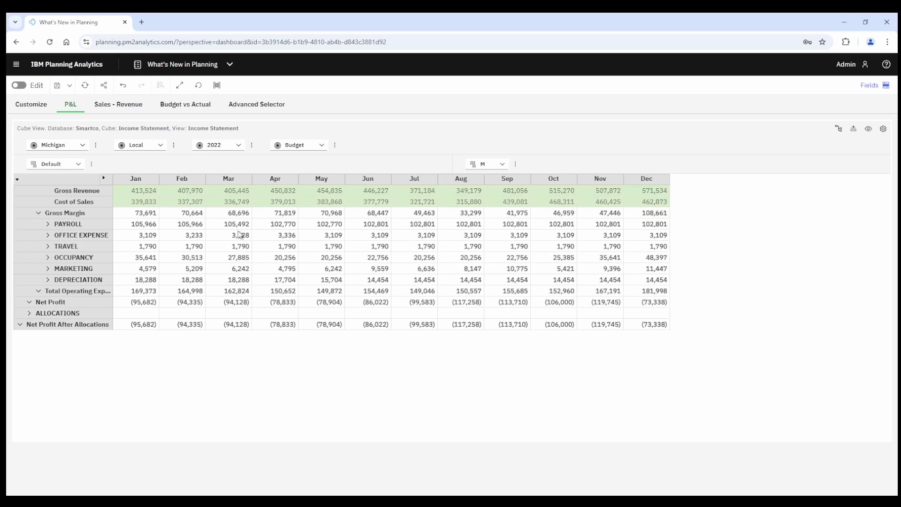
- Examine the month choices in the Sales - Revenue report after the set change
{"action": "left_click", "coordinate": [123, 107]}
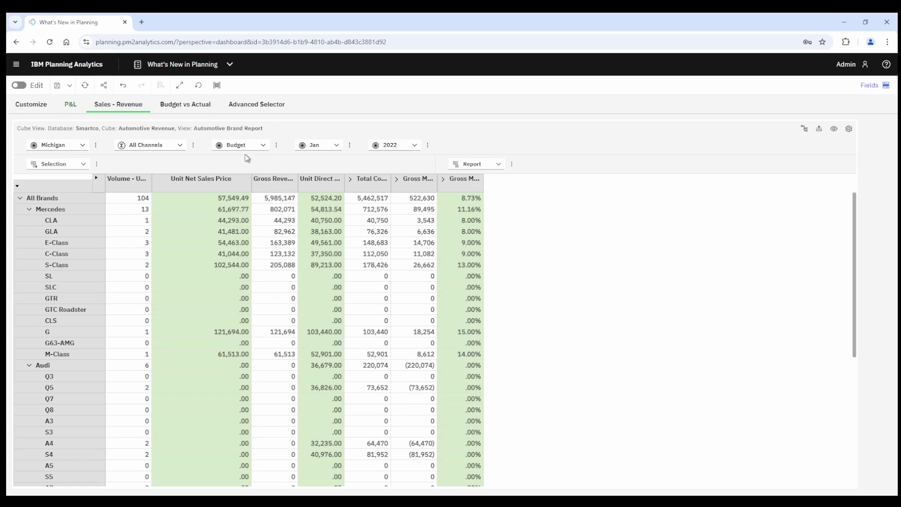
{"action": "left_click", "coordinate": [337, 146]}
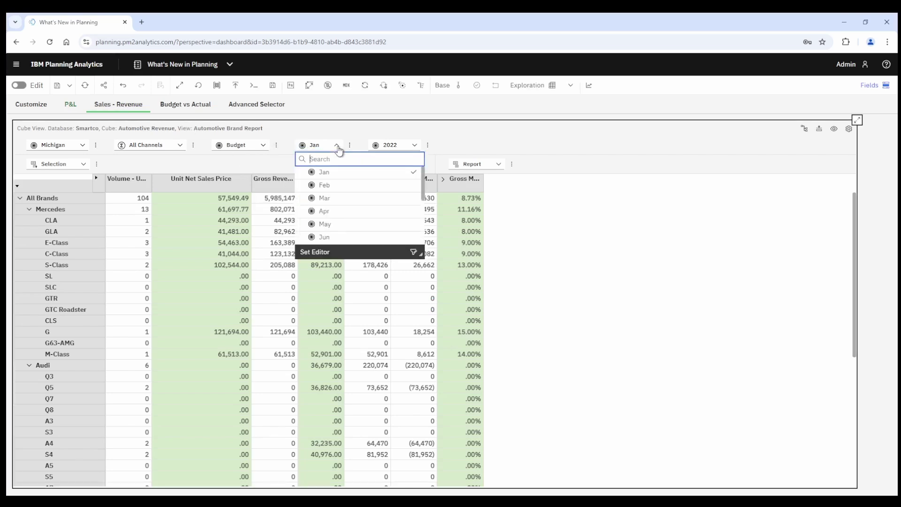
{"action": "mouse_move", "coordinate": [422, 175]}
{"action": "left_mouse_down"}
{"action": "mouse_move", "coordinate": [423, 223]}
{"action": "mouse_move", "coordinate": [423, 178]}
{"action": "left_mouse_up"}
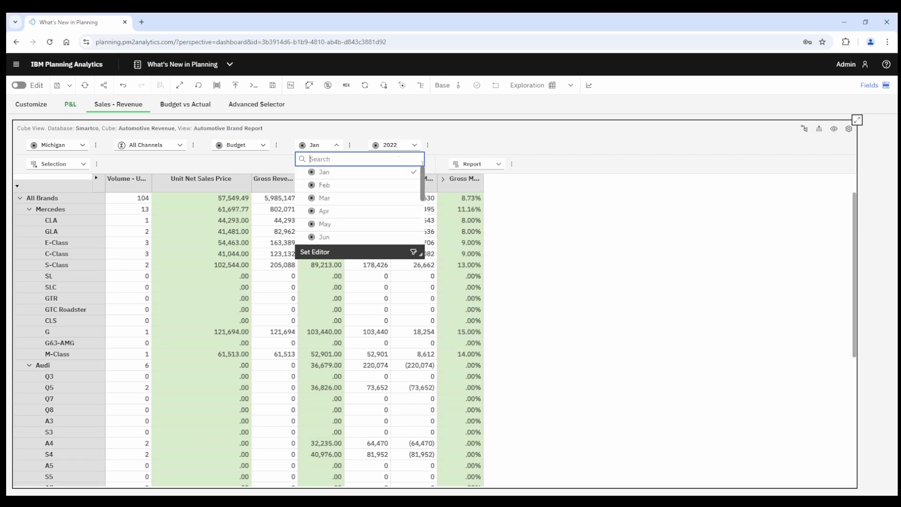
- Examine the month choices offered by the month selector in the Budget vs Actual report
{"action": "left_click", "coordinate": [172, 106]}
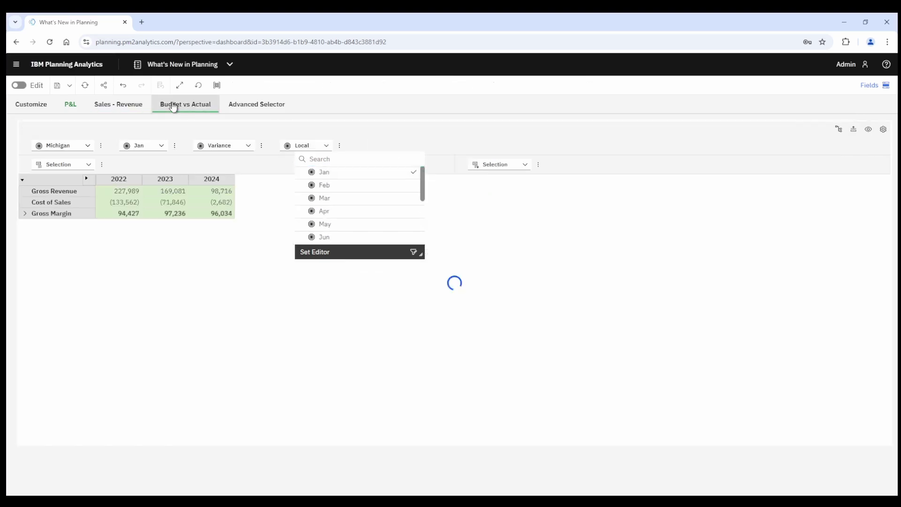
{"action": "left_click", "coordinate": [162, 148]}
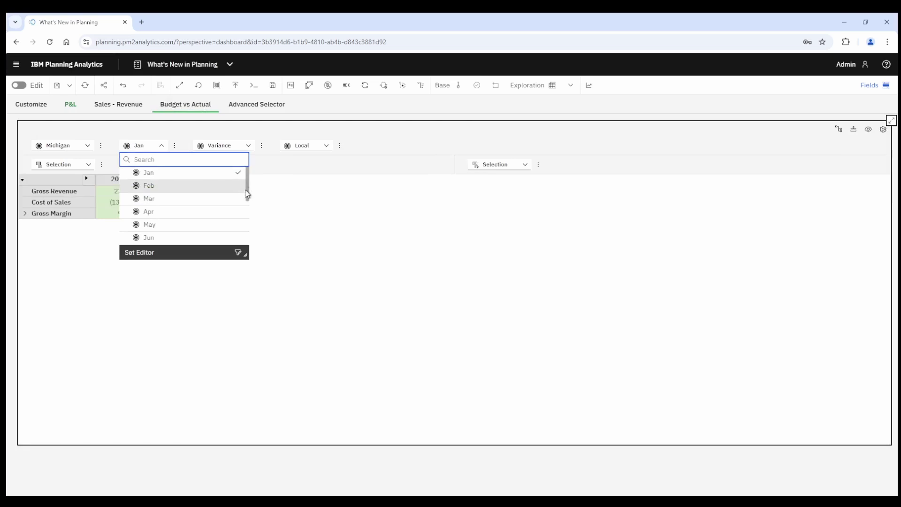
{"action": "scroll", "coordinate": [247, 235], "scroll_direction": "down", "scroll_amount": 3}
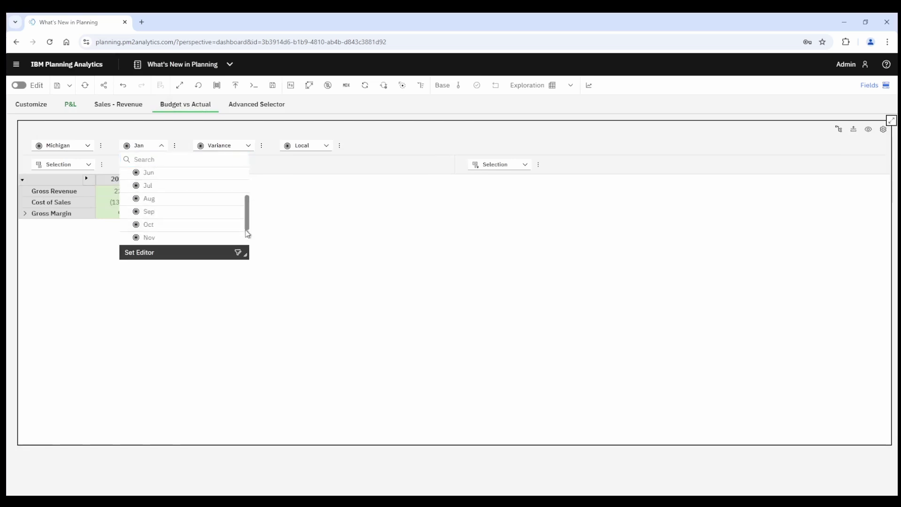
{"action": "left_click", "coordinate": [256, 181]}
- Review the Customize page's organization, month and year selections alongside the P&L report
{"action": "left_click", "coordinate": [33, 109]}
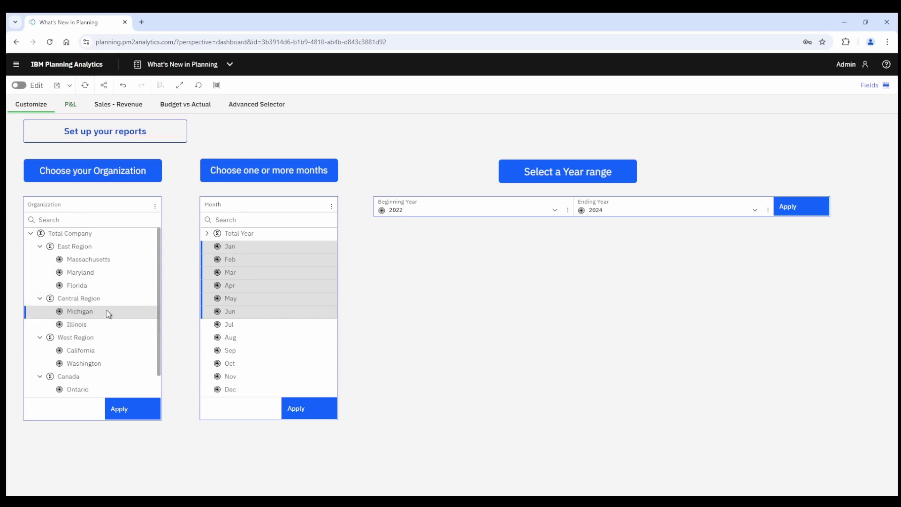
{"action": "left_click", "coordinate": [72, 105]}
{"action": "left_click", "coordinate": [38, 108]}
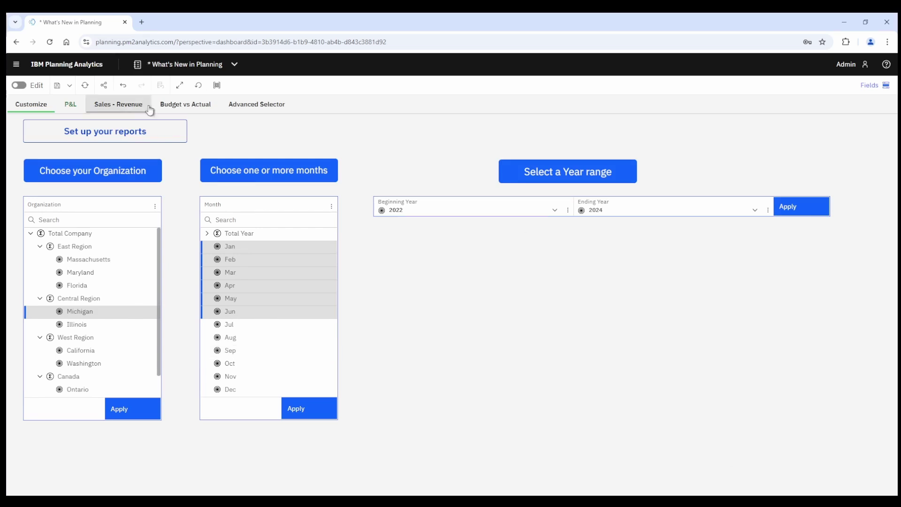
- On the Advanced Selector sheet, enable editing, add the Version dimension as an advanced selector widget, and shrink it to about 48% wide and 7% high
{"action": "left_click", "coordinate": [268, 109]}
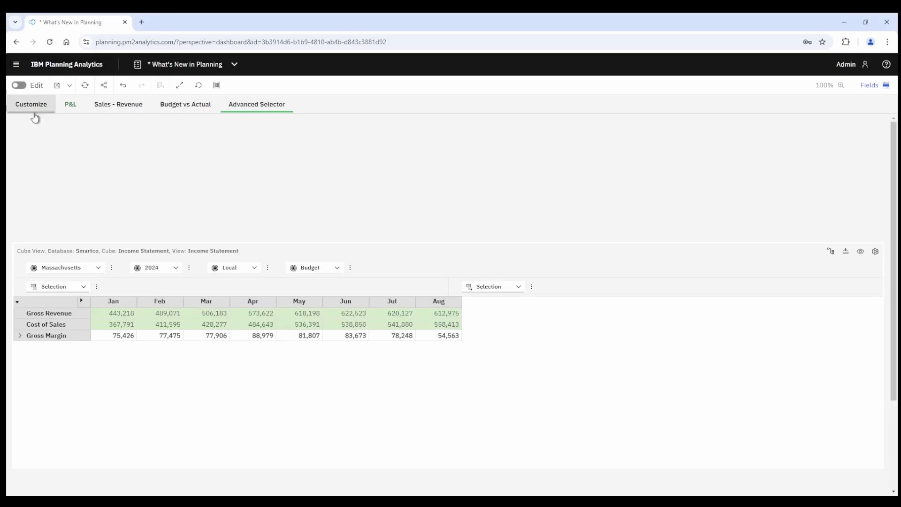
{"action": "left_click", "coordinate": [18, 86]}
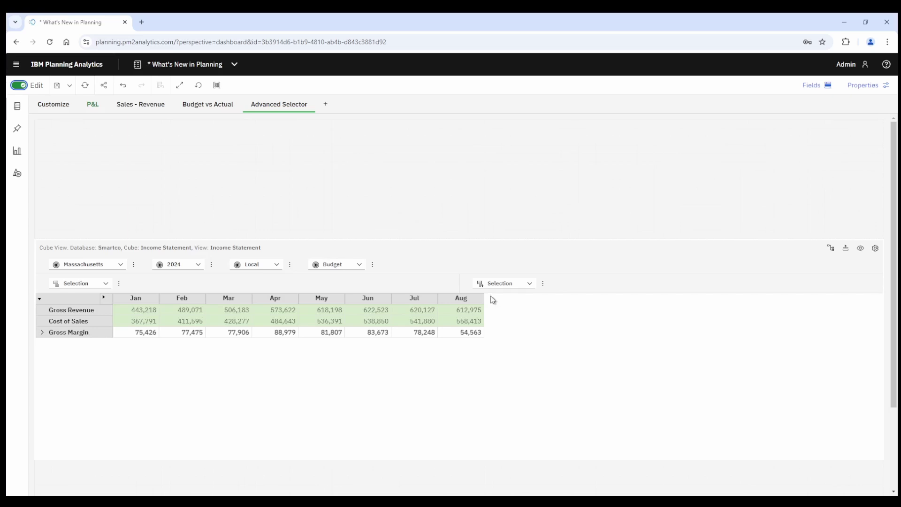
{"action": "left_click", "coordinate": [373, 265]}
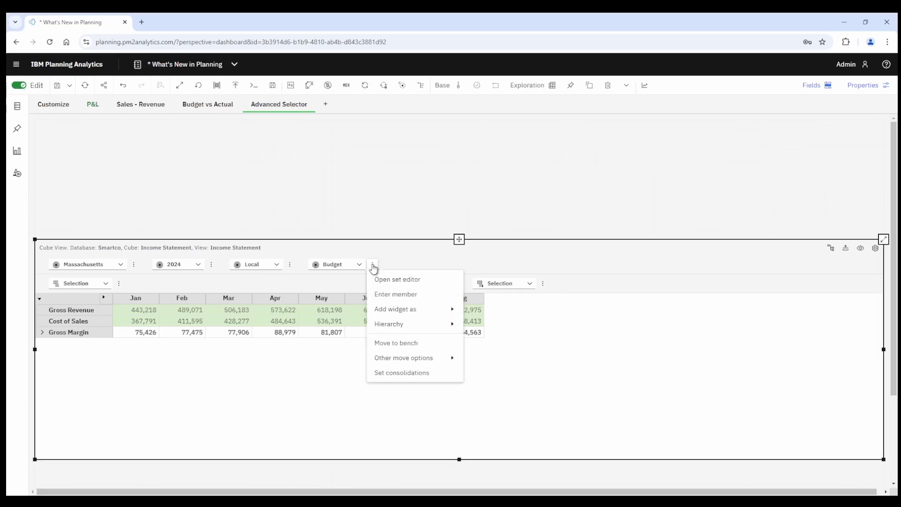
{"action": "mouse_move", "coordinate": [388, 310]}
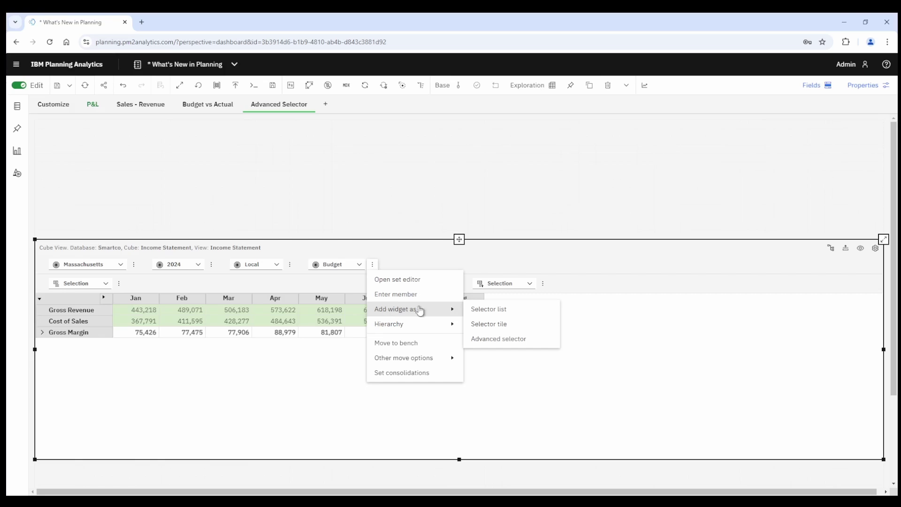
{"action": "left_click", "coordinate": [496, 345]}
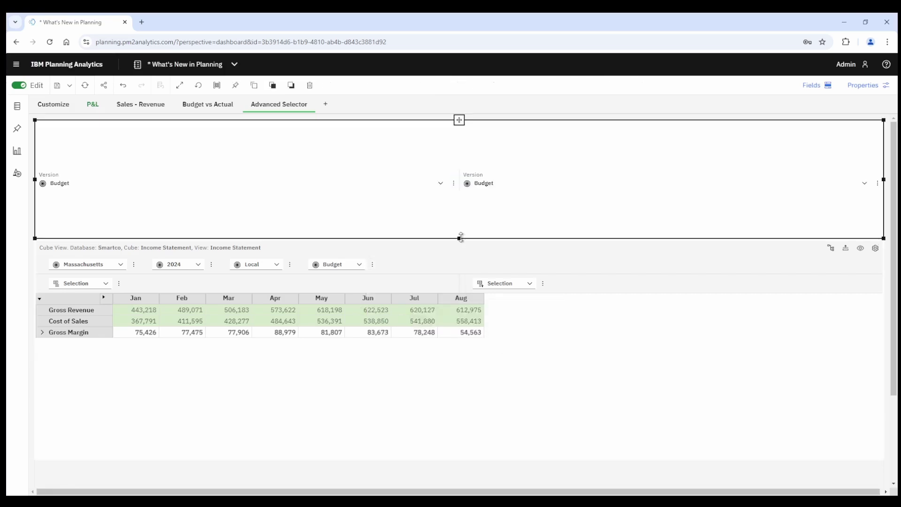
{"action": "left_click_drag", "start_coordinate": [459, 238], "coordinate": [460, 159]}
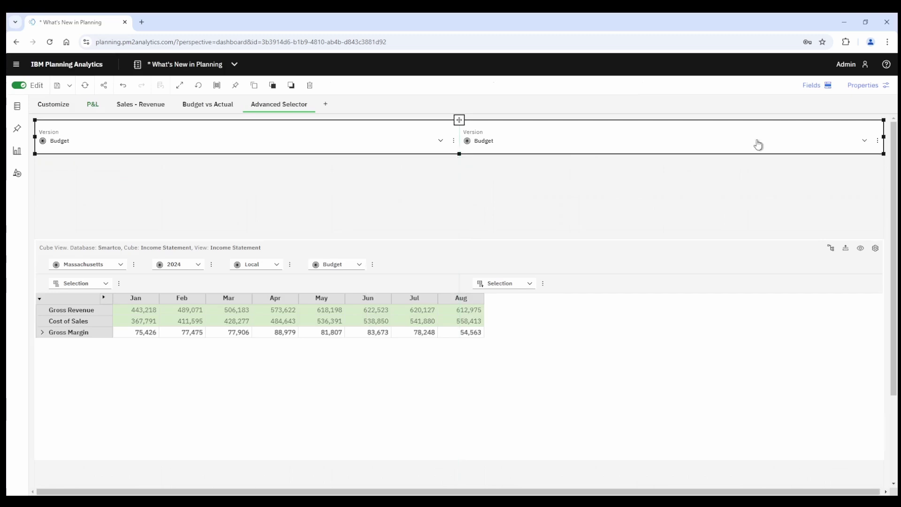
{"action": "left_click_drag", "start_coordinate": [883, 136], "coordinate": [442, 137]}
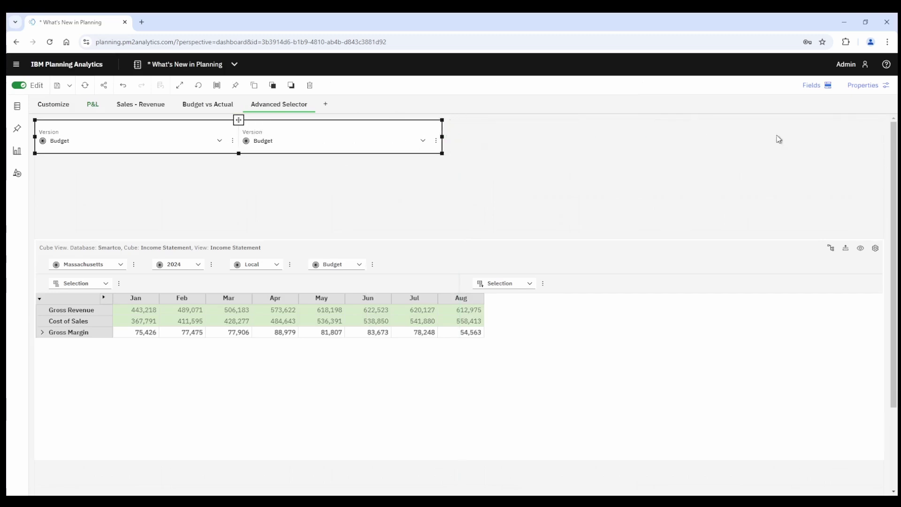
- Review the Version selector's general, synchronization and custom properties, and restore its default size
{"action": "left_click", "coordinate": [856, 91]}
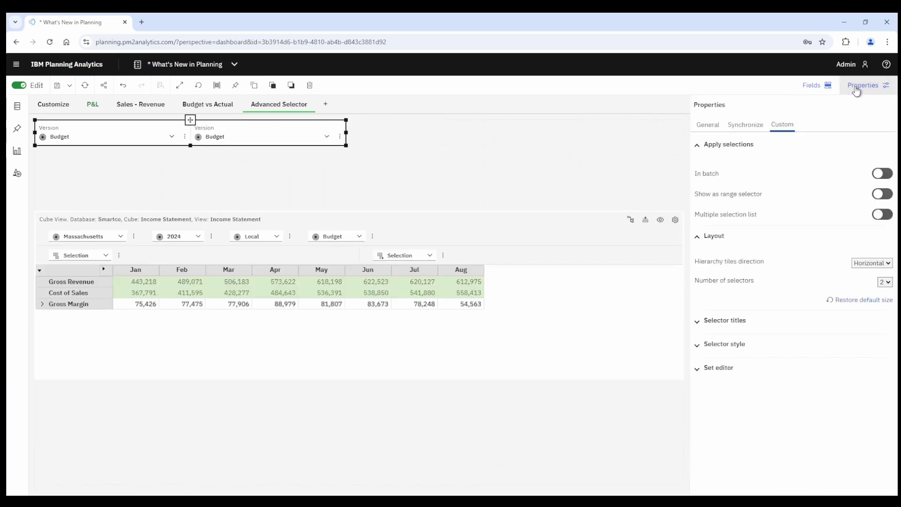
{"action": "left_click", "coordinate": [707, 125]}
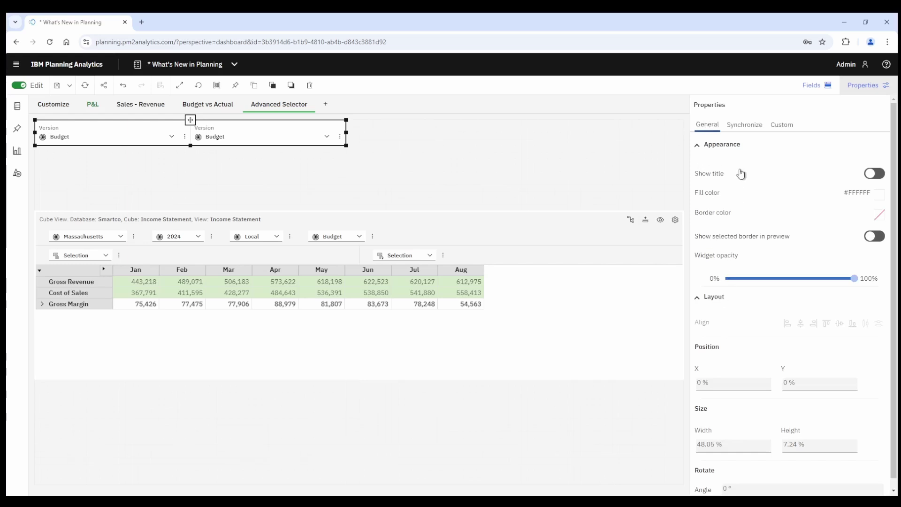
{"action": "left_click", "coordinate": [743, 131]}
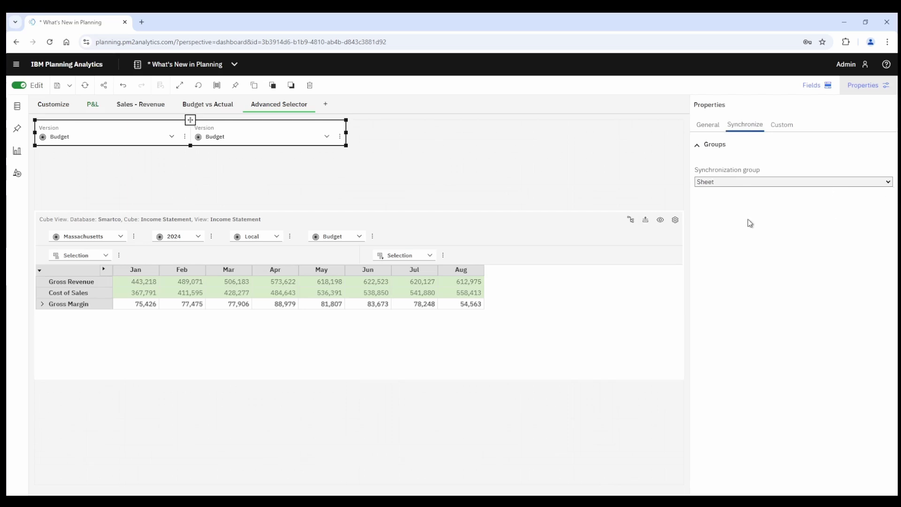
{"action": "left_click", "coordinate": [782, 128]}
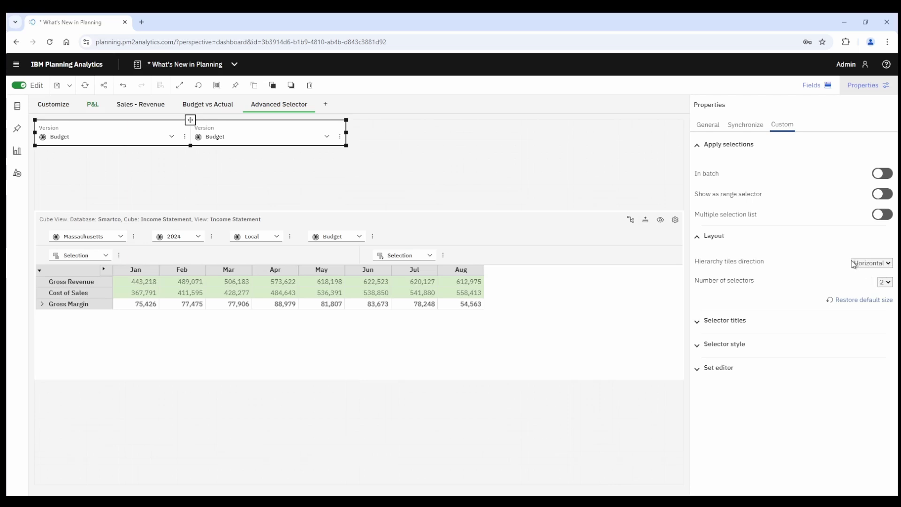
{"action": "left_click", "coordinate": [840, 299]}
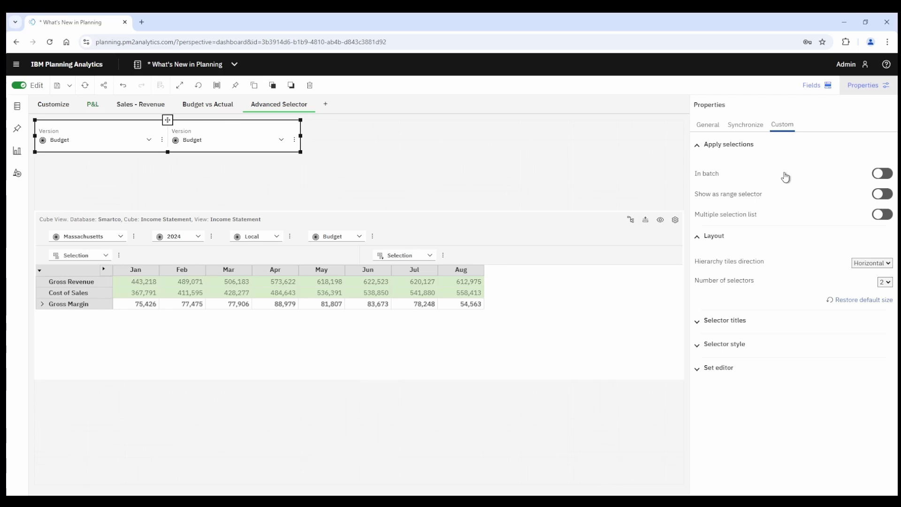
- Set the Version selector to apply selections in batch, try the range selector option, and turn on the multiple selection list
{"action": "left_click", "coordinate": [879, 174]}
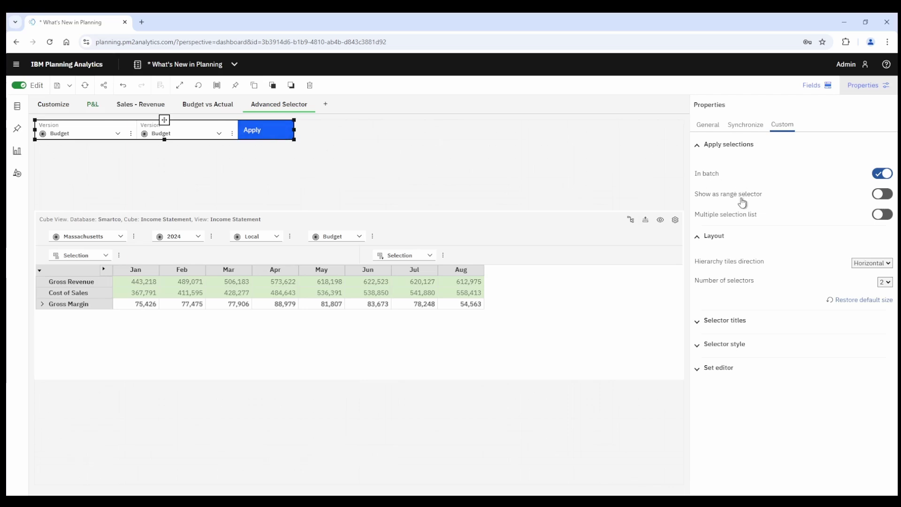
{"action": "left_click", "coordinate": [879, 196]}
{"action": "left_click", "coordinate": [881, 215]}
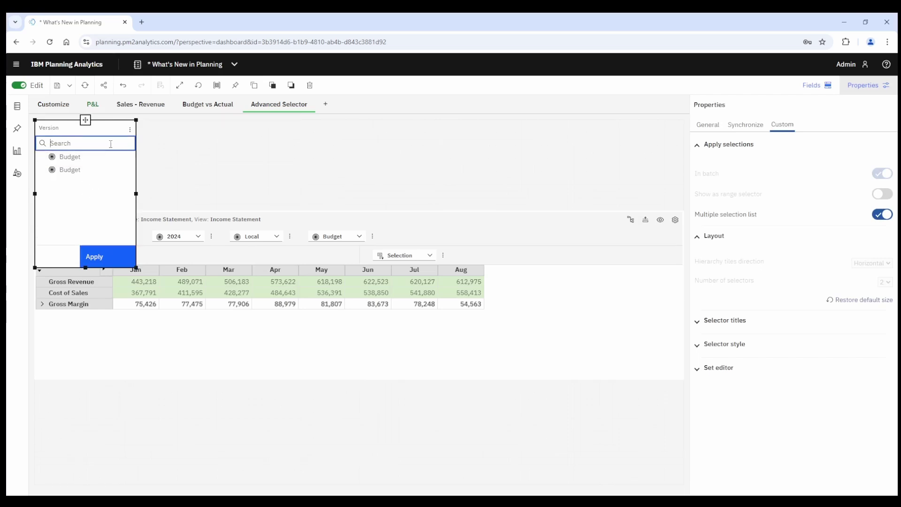
- In the set editor, replace the Version selector's current set with All members and apply it
{"action": "left_click", "coordinate": [130, 132]}
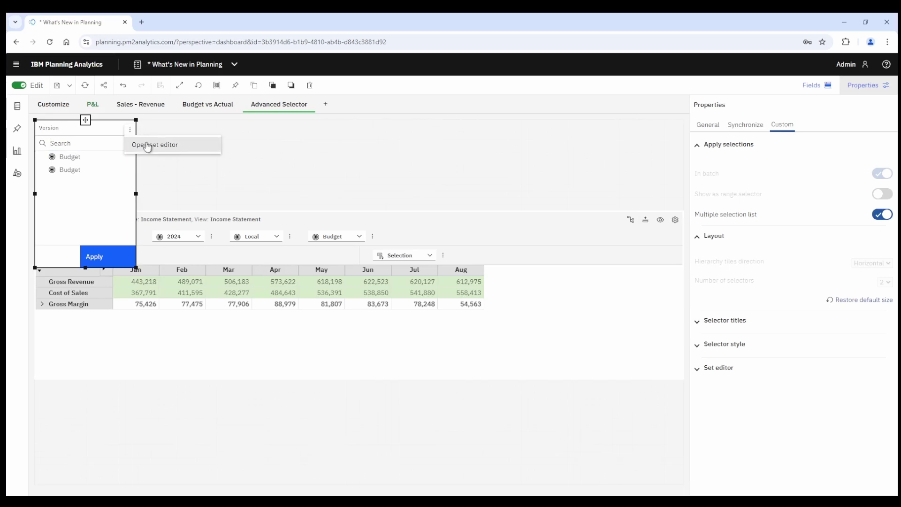
{"action": "left_click", "coordinate": [150, 148]}
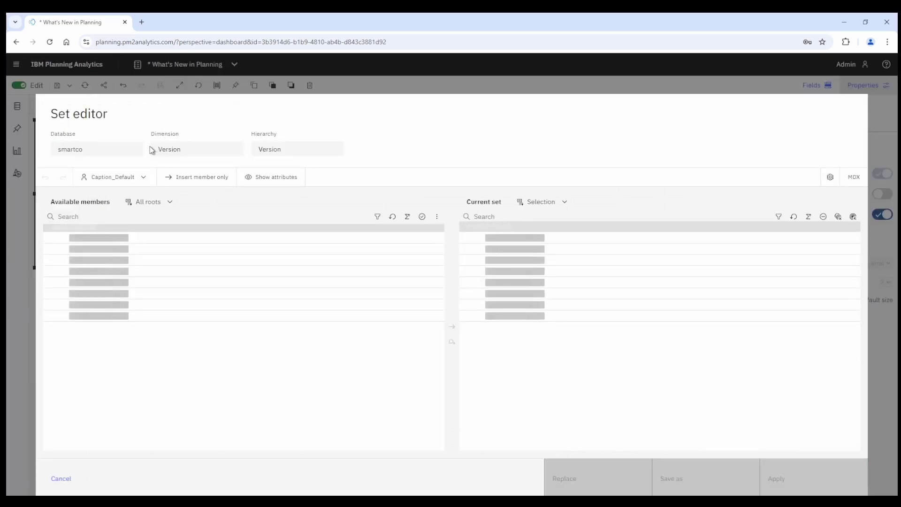
{"action": "left_click", "coordinate": [566, 204]}
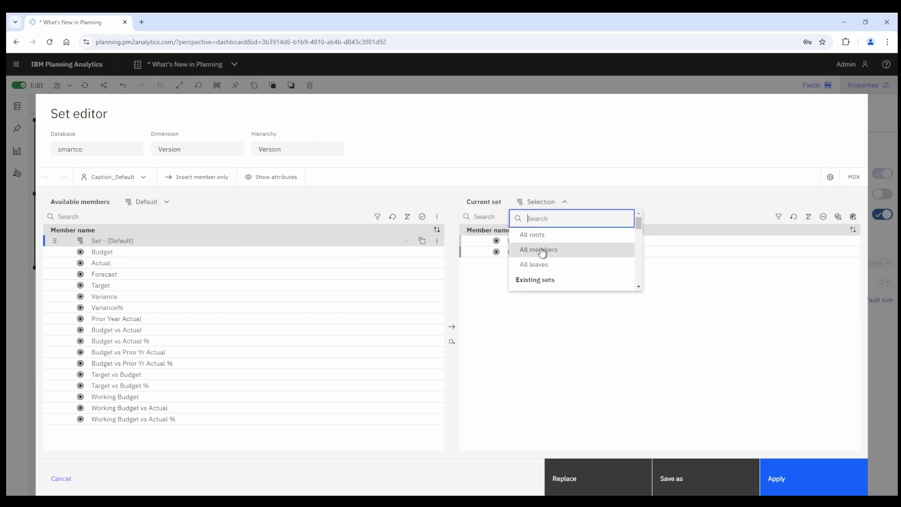
{"action": "left_click", "coordinate": [539, 250]}
{"action": "left_click", "coordinate": [780, 476]}
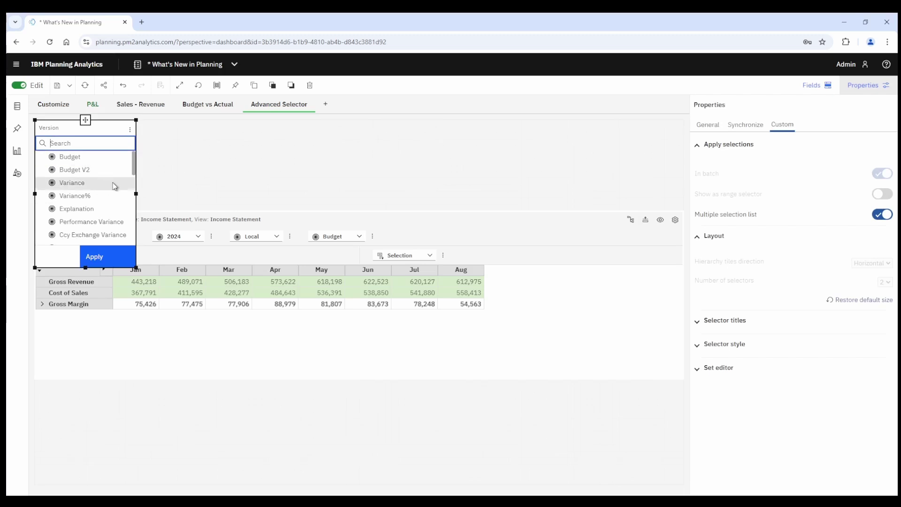
- Look through the version list in the selector and turn its multiple selection list option off
{"action": "mouse_move", "coordinate": [135, 165]}
{"action": "left_mouse_down"}
{"action": "mouse_move", "coordinate": [132, 197]}
{"action": "mouse_move", "coordinate": [133, 161]}
{"action": "left_mouse_up"}
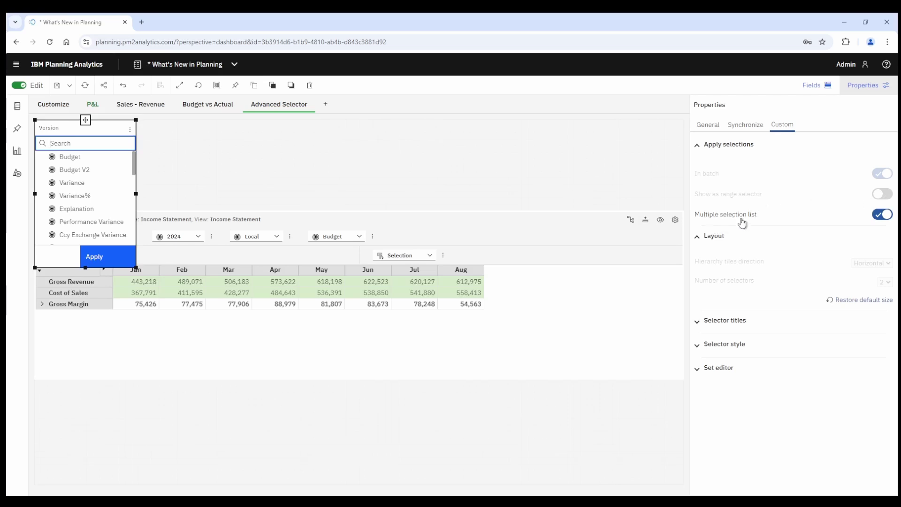
{"action": "key", "text": "Tab"}
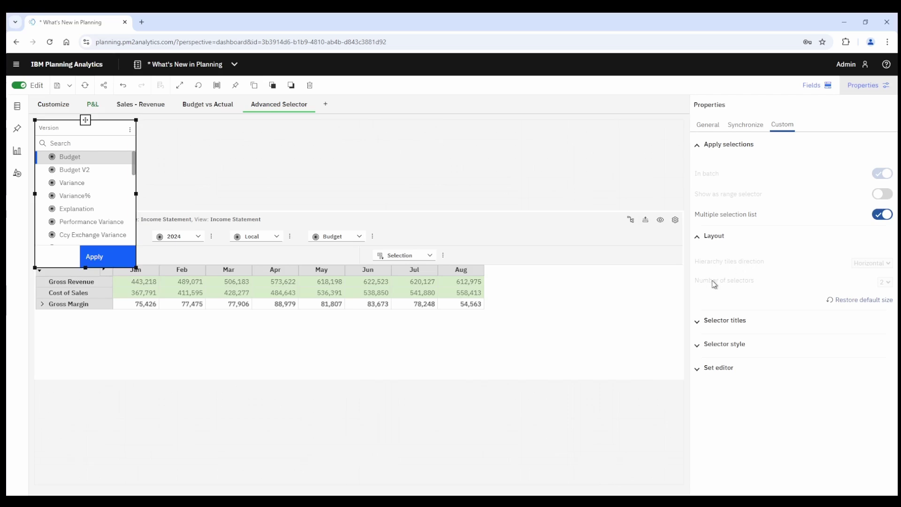
{"action": "left_click", "coordinate": [883, 214]}
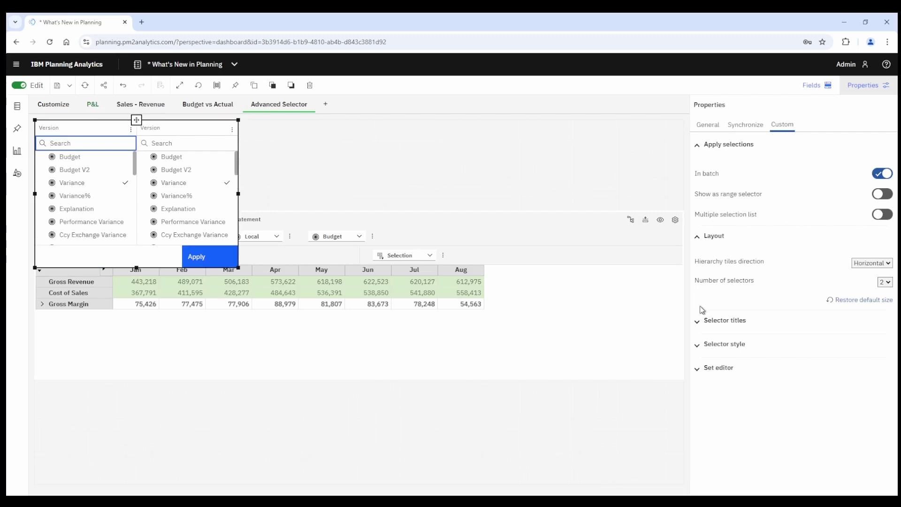
- Title the first selector "Beginning Value" and the second selector "Ending Value"
{"action": "left_click", "coordinate": [699, 322]}
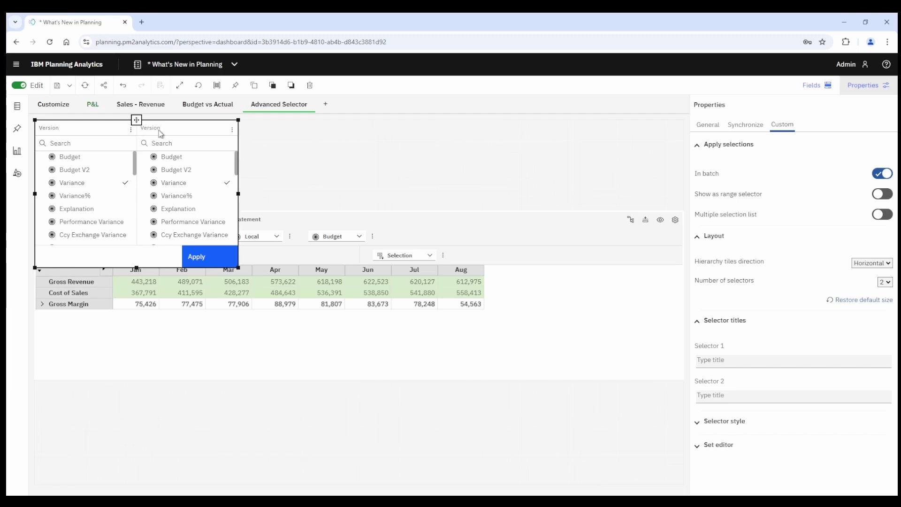
{"action": "left_click", "coordinate": [731, 360]}
{"action": "type", "text": "Beginning Value"}
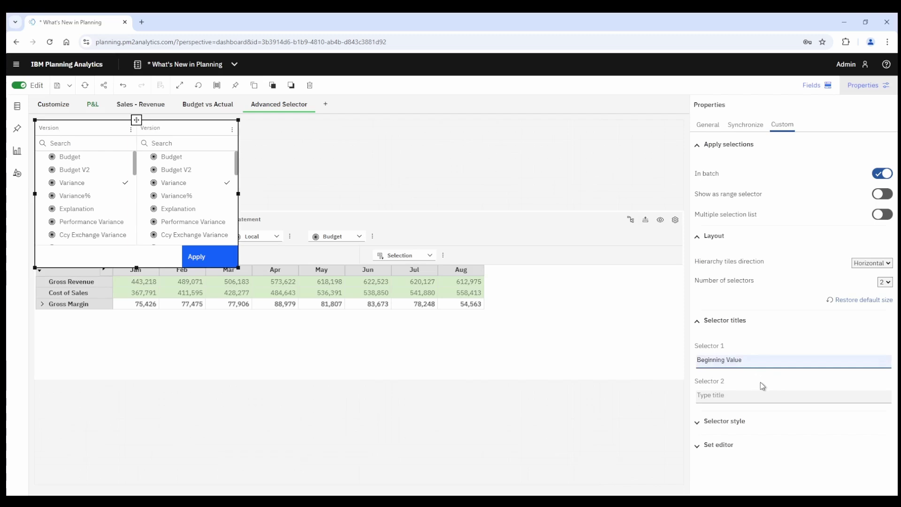
{"action": "left_click", "coordinate": [761, 383]}
{"action": "left_click", "coordinate": [737, 397]}
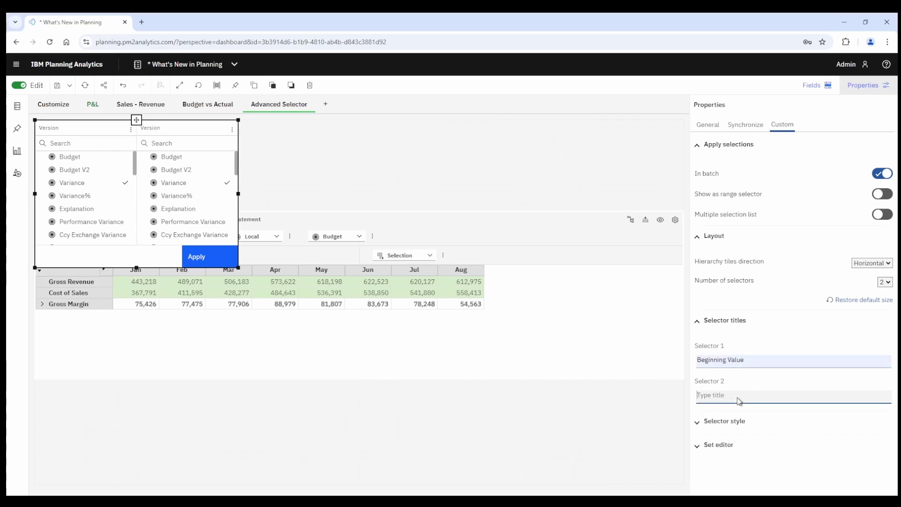
{"action": "left_click", "coordinate": [738, 395]}
{"action": "type", "text": "Ending Value"}
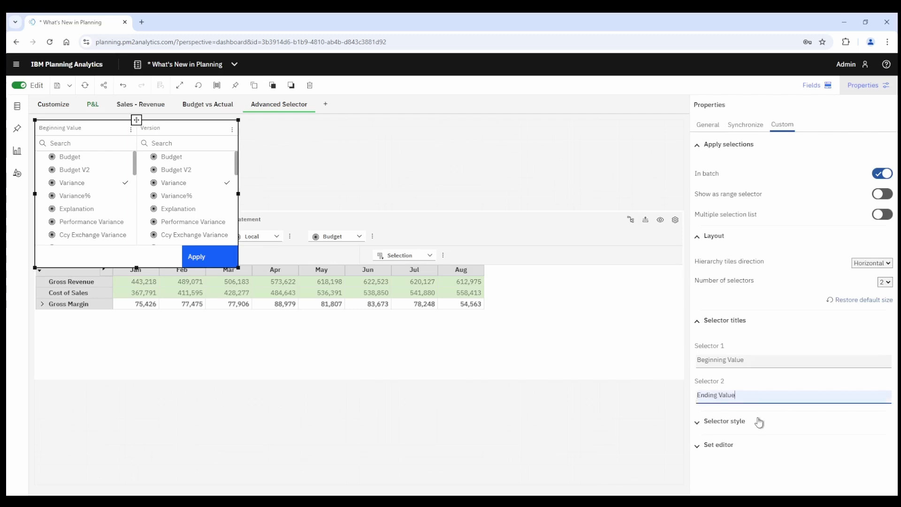
{"action": "left_click", "coordinate": [776, 330]}
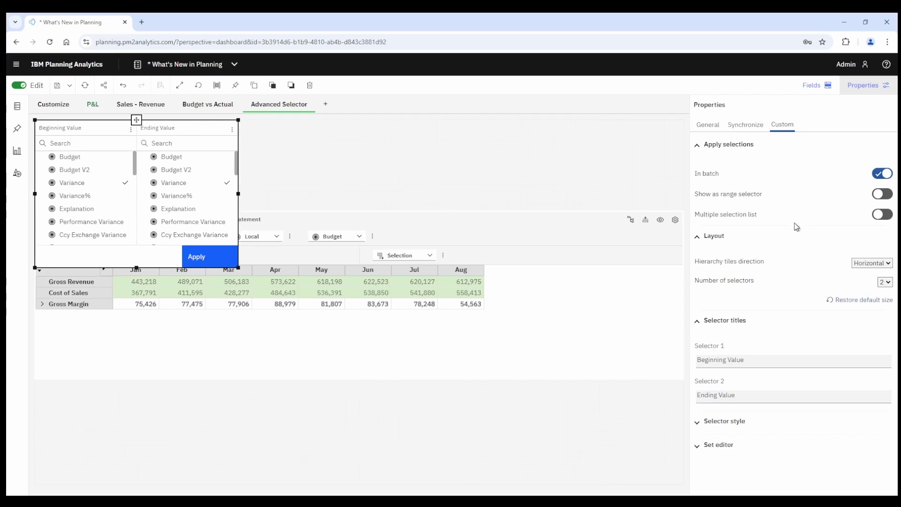
- Show the widget as a range selector and turn off its selector list view in the selector style settings
{"action": "left_click", "coordinate": [877, 195]}
{"action": "left_click", "coordinate": [699, 322]}
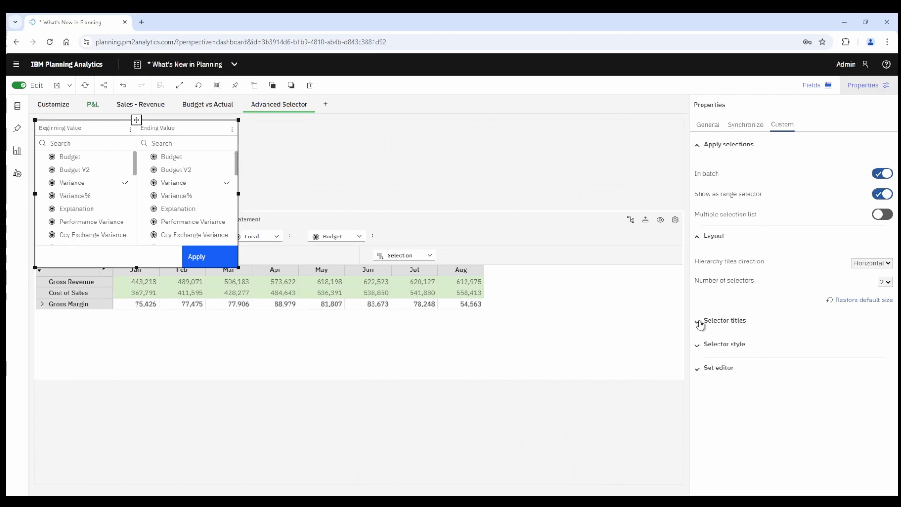
{"action": "left_click", "coordinate": [698, 346]}
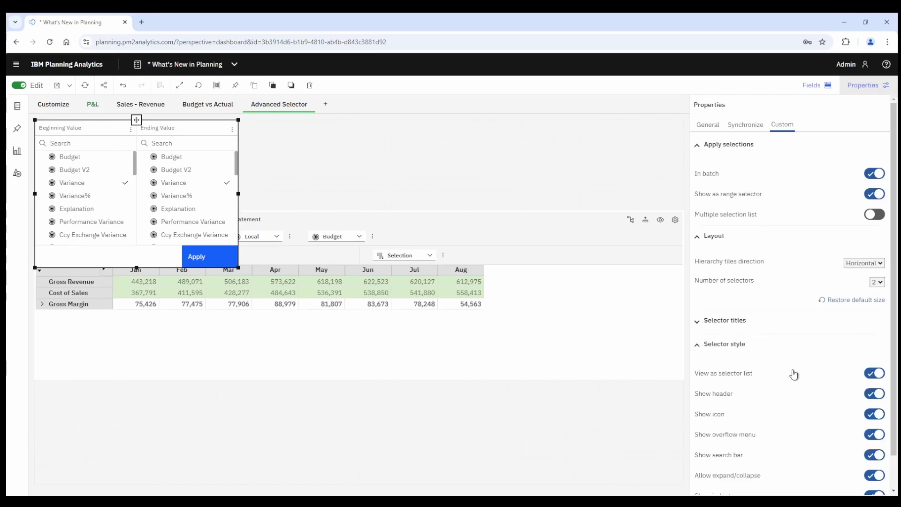
{"action": "left_click_drag", "start_coordinate": [894, 358], "coordinate": [895, 393]}
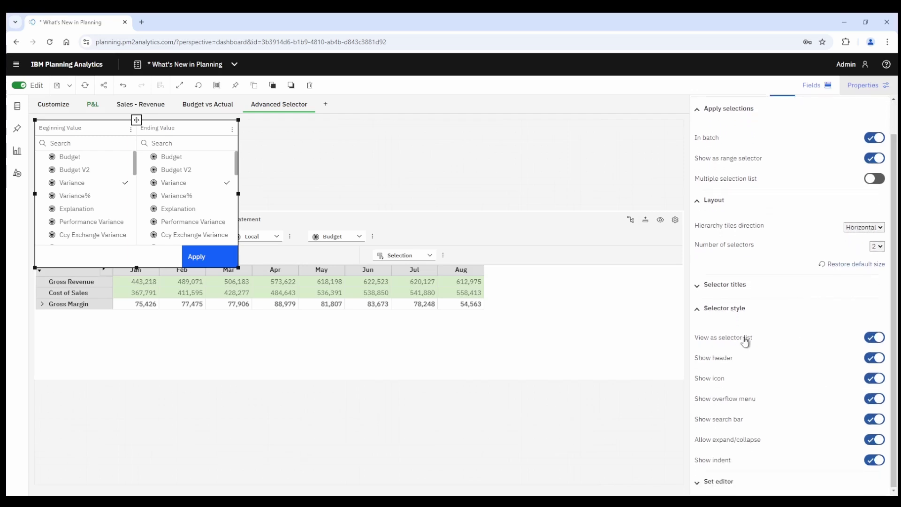
{"action": "left_click", "coordinate": [876, 338]}
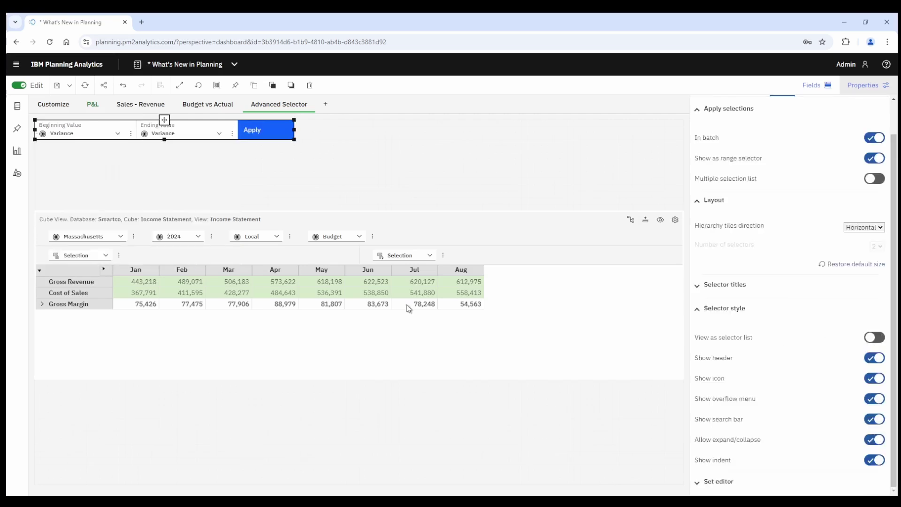
- Look through the version members offered by the Beginning Value and Ending Value selectors
{"action": "left_click", "coordinate": [118, 137]}
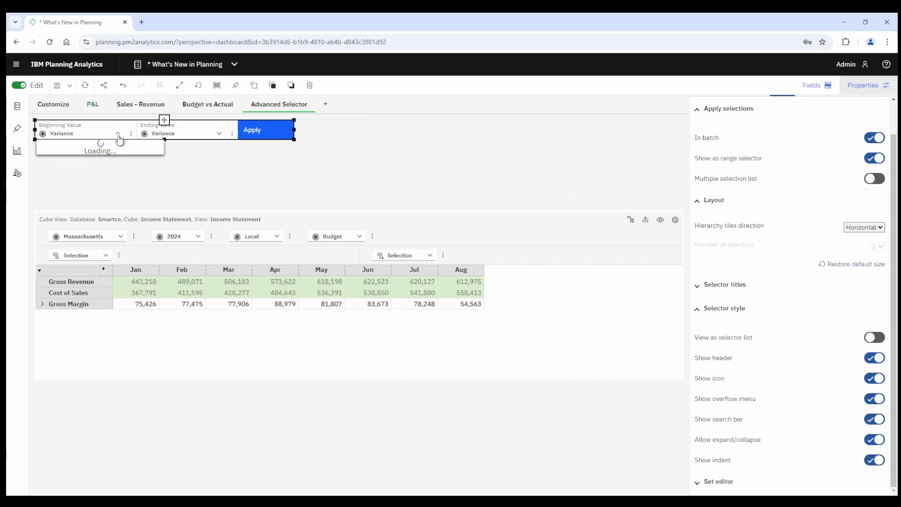
{"action": "left_click", "coordinate": [118, 136]}
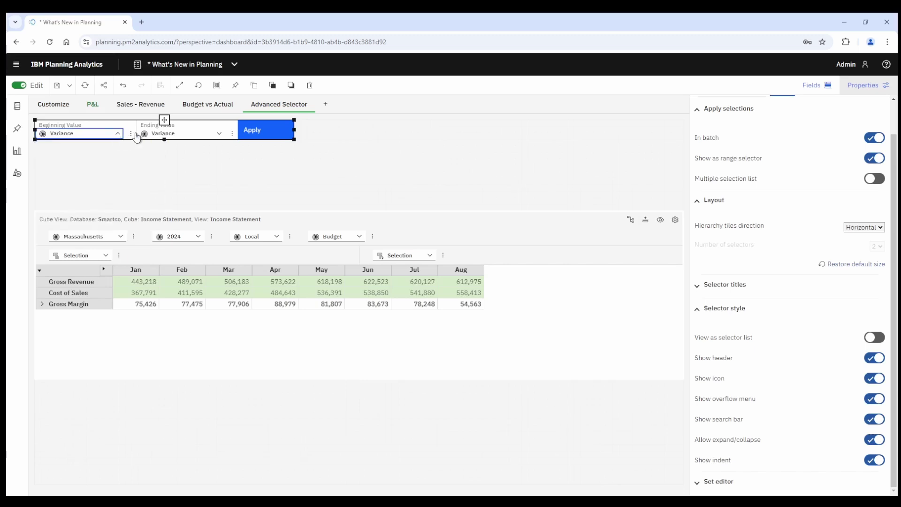
{"action": "left_click", "coordinate": [219, 136]}
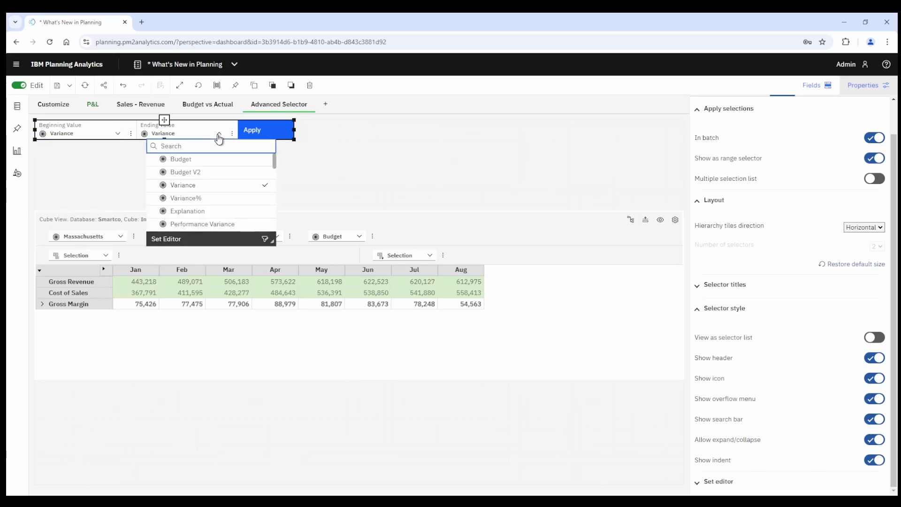
{"action": "left_click", "coordinate": [219, 137]}
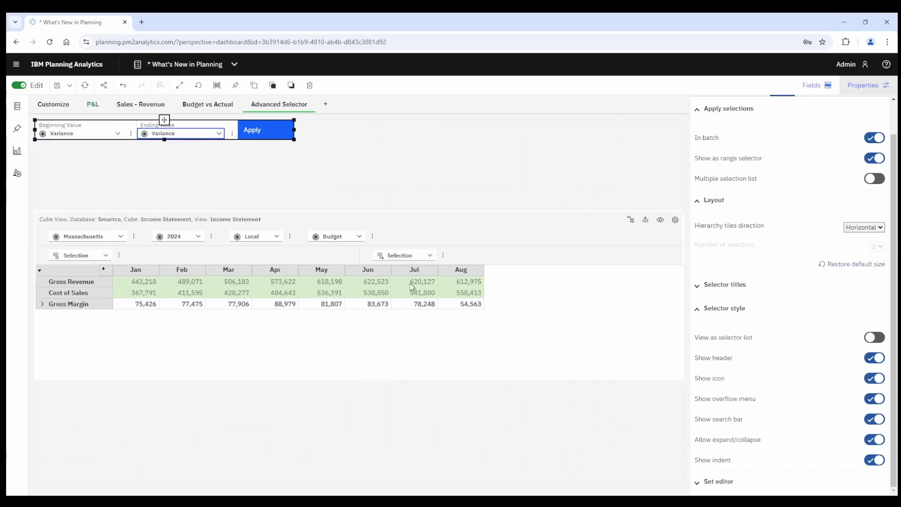
- Hide and restore the selector headers, and check the widget's set editor access setting
{"action": "left_click", "coordinate": [876, 359]}
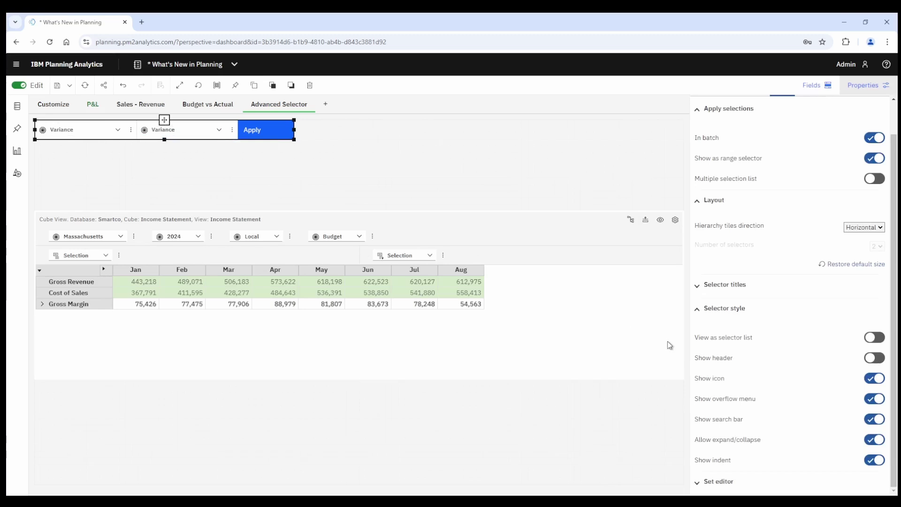
{"action": "left_click", "coordinate": [872, 360]}
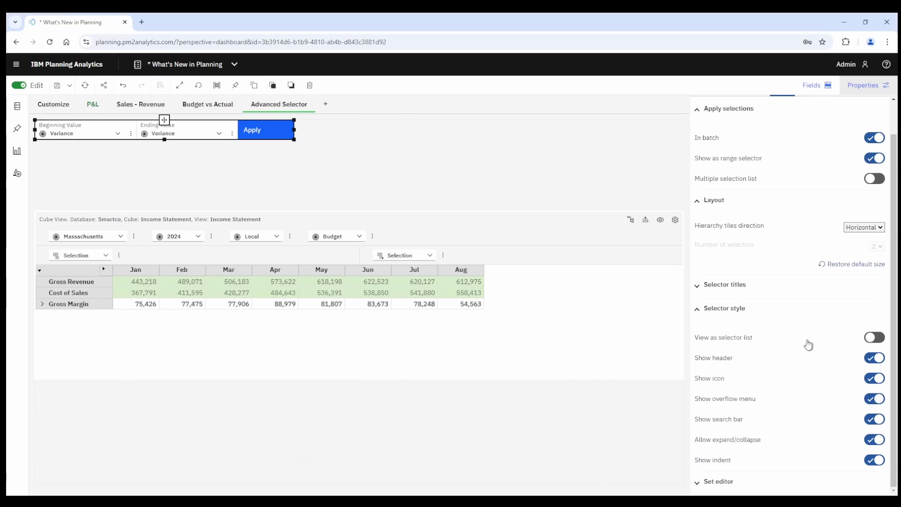
{"action": "left_click", "coordinate": [697, 309]}
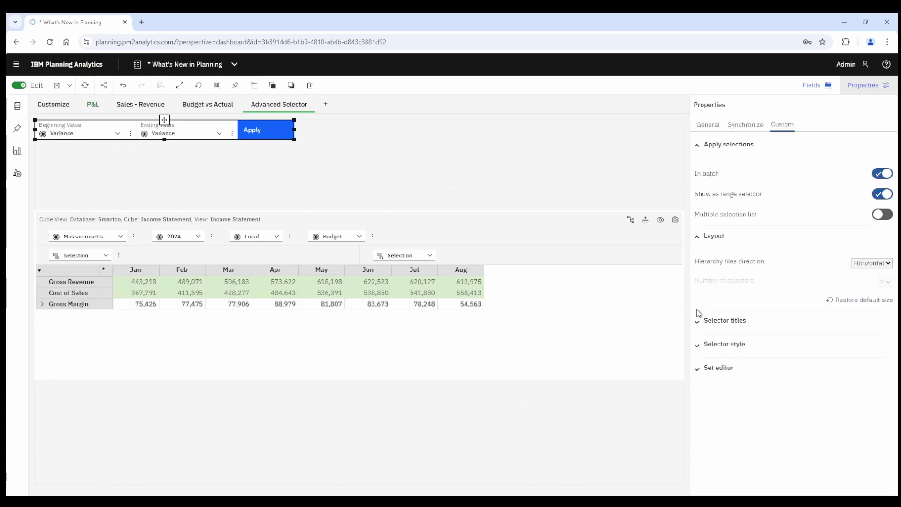
{"action": "left_click", "coordinate": [698, 372]}
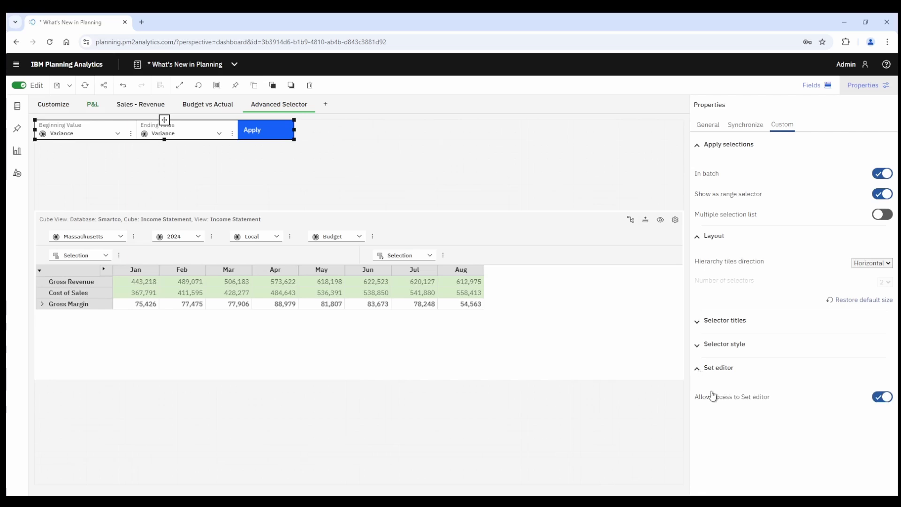
{"action": "left_click", "coordinate": [698, 368]}
- Turn off batch application and the range selector option for the selector widget
{"action": "left_click", "coordinate": [697, 236]}
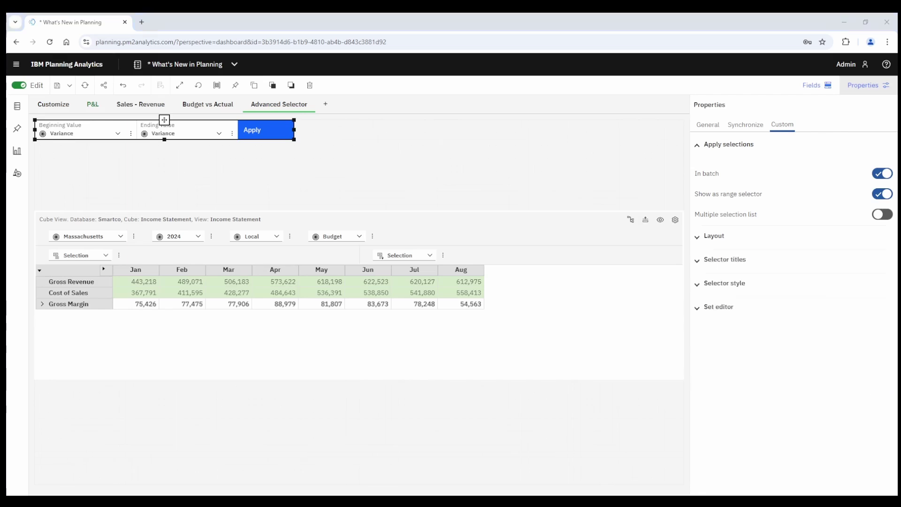
{"action": "left_click", "coordinate": [885, 175]}
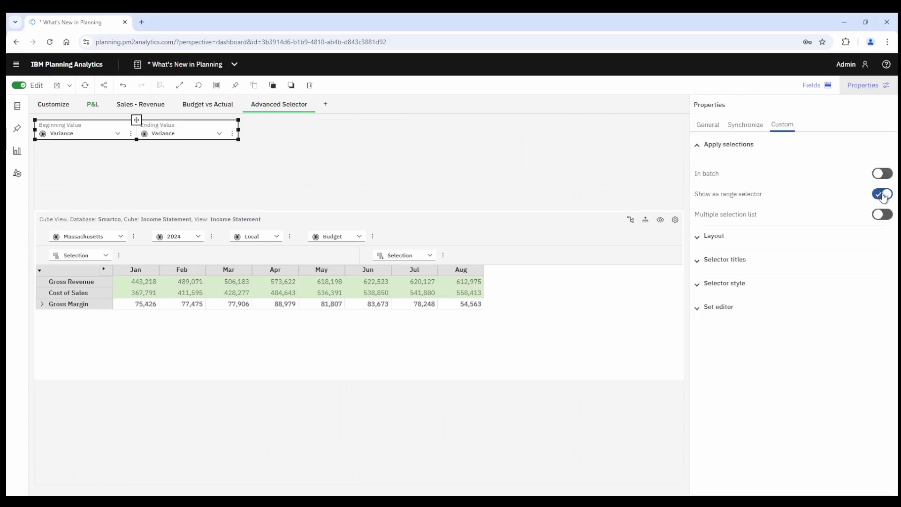
{"action": "left_click", "coordinate": [885, 195]}
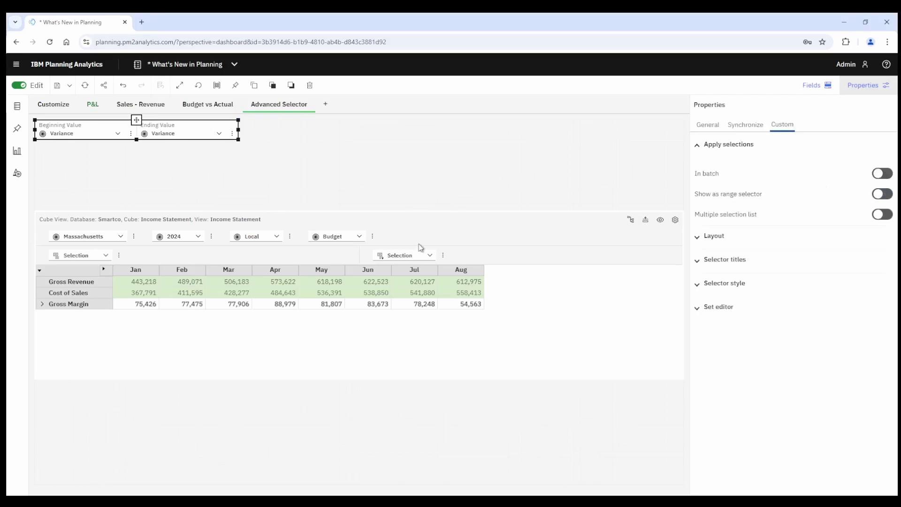
- In the Income Statement cube view, swap the Budget version dimension from the context area with the months on the columns
{"action": "left_click", "coordinate": [328, 224]}
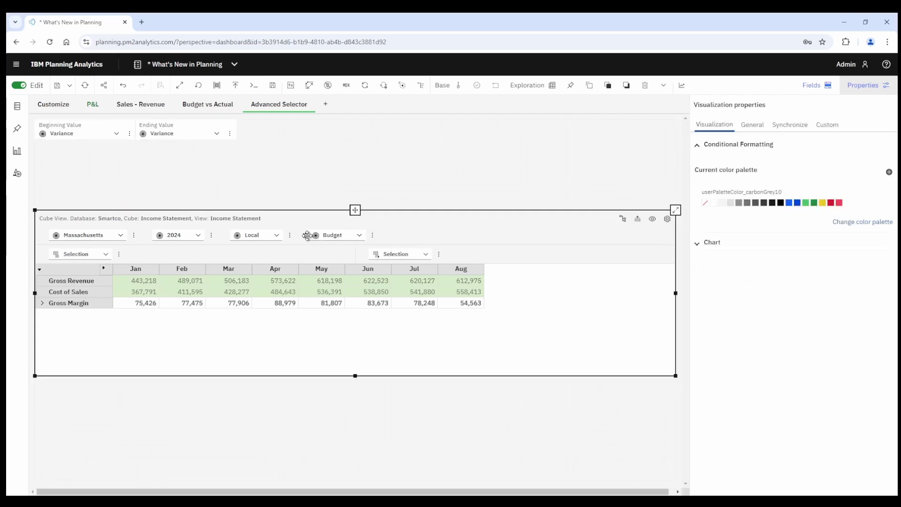
{"action": "left_click_drag", "start_coordinate": [306, 235], "coordinate": [389, 258]}
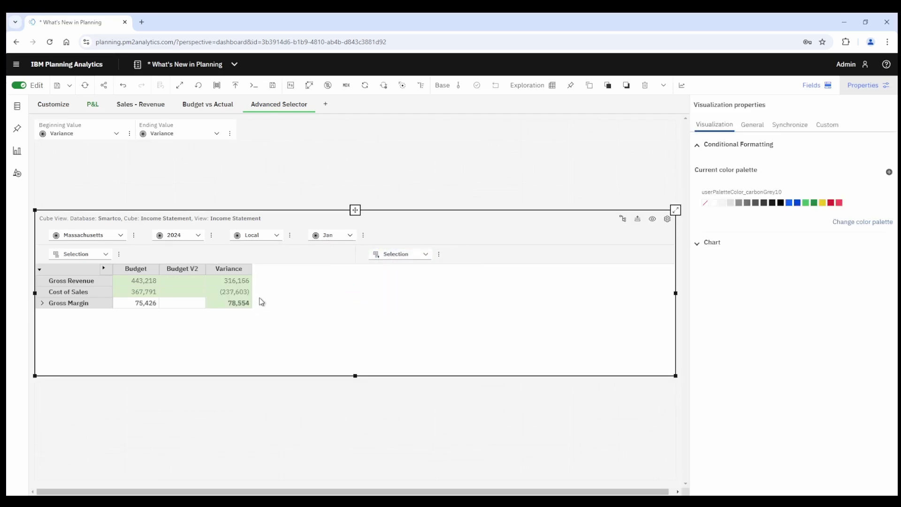
- Show the selector widget's custom properties, and set Beginning Value to Budget and Ending Value to Actual
{"action": "left_click", "coordinate": [137, 123]}
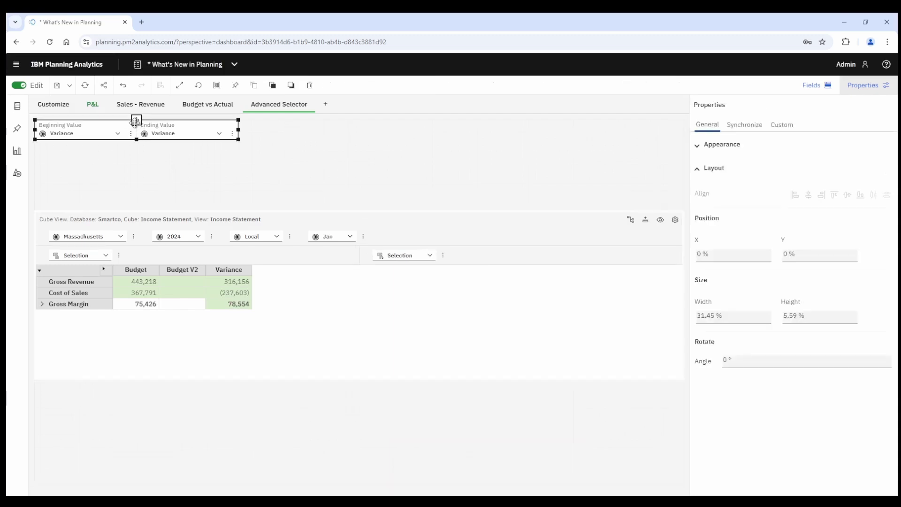
{"action": "left_click", "coordinate": [783, 125]}
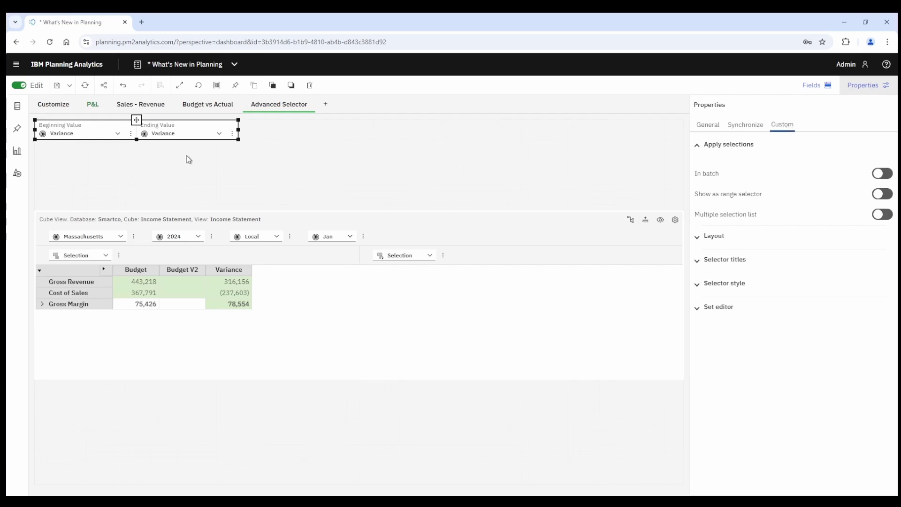
{"action": "left_click", "coordinate": [118, 134]}
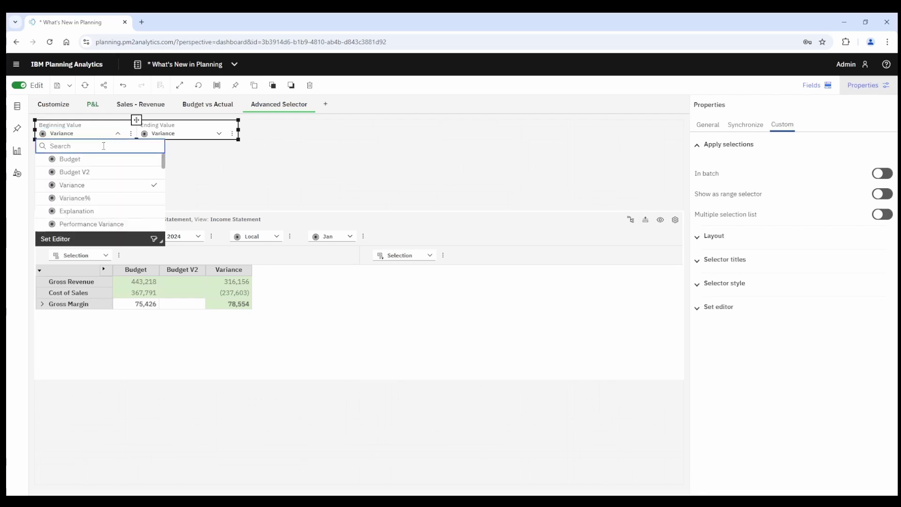
{"action": "left_click", "coordinate": [77, 160]}
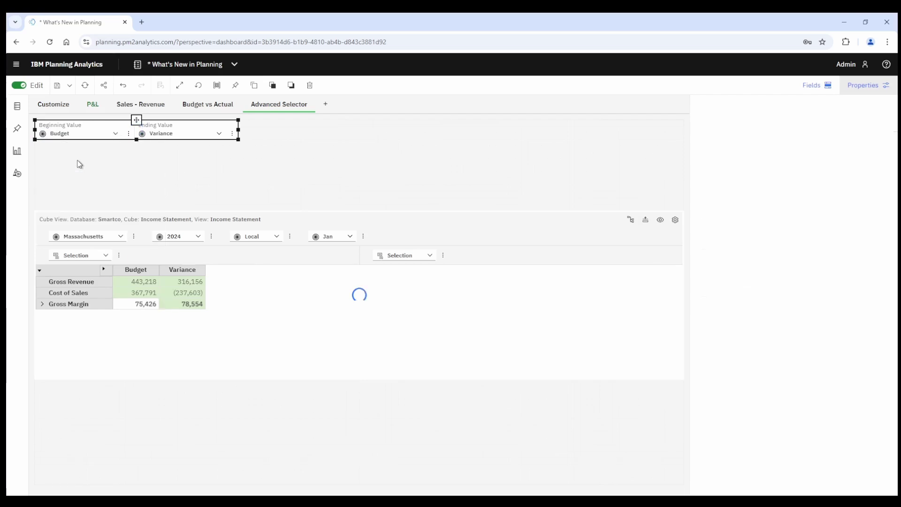
{"action": "left_click", "coordinate": [218, 136]}
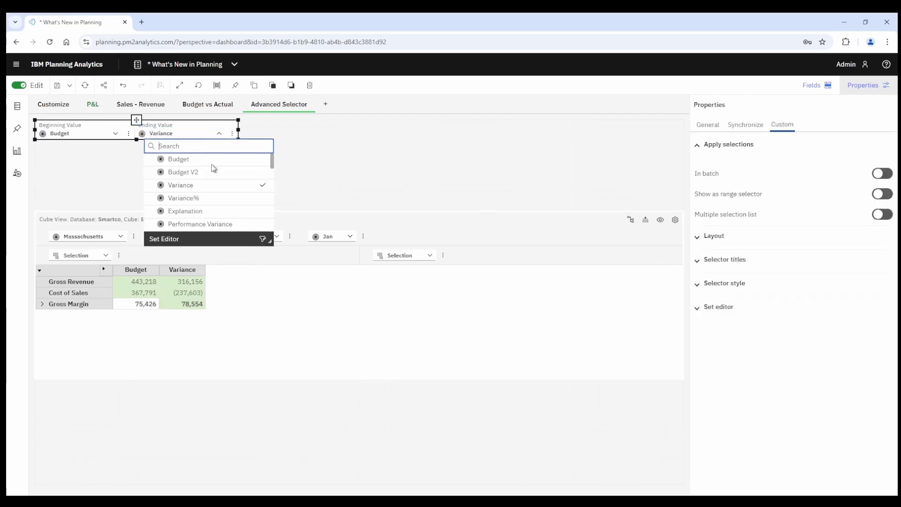
{"action": "scroll", "coordinate": [214, 168], "scroll_direction": "down", "scroll_amount": 3}
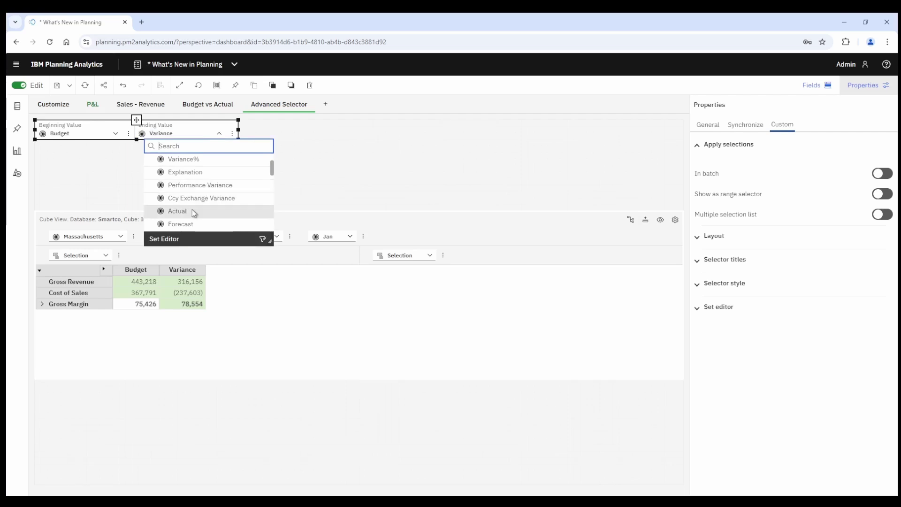
{"action": "left_click", "coordinate": [193, 211]}
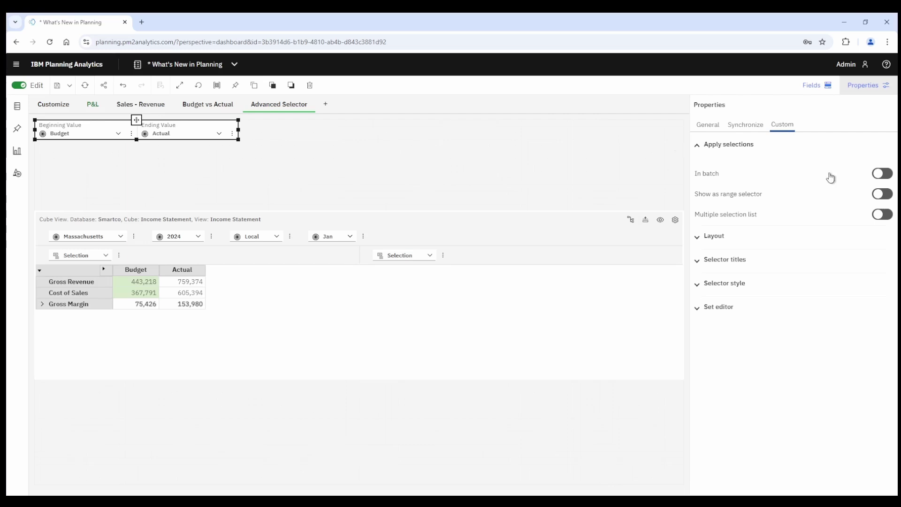
- Turn on batch application for the widget, set Beginning Value to Variance and Ending Value to Variance%, and apply the selections
{"action": "left_click", "coordinate": [880, 177]}
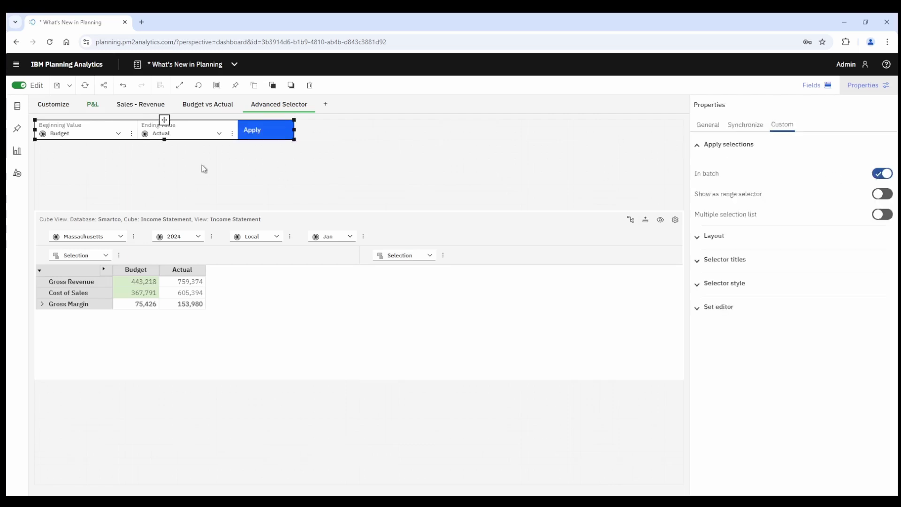
{"action": "left_click", "coordinate": [118, 136]}
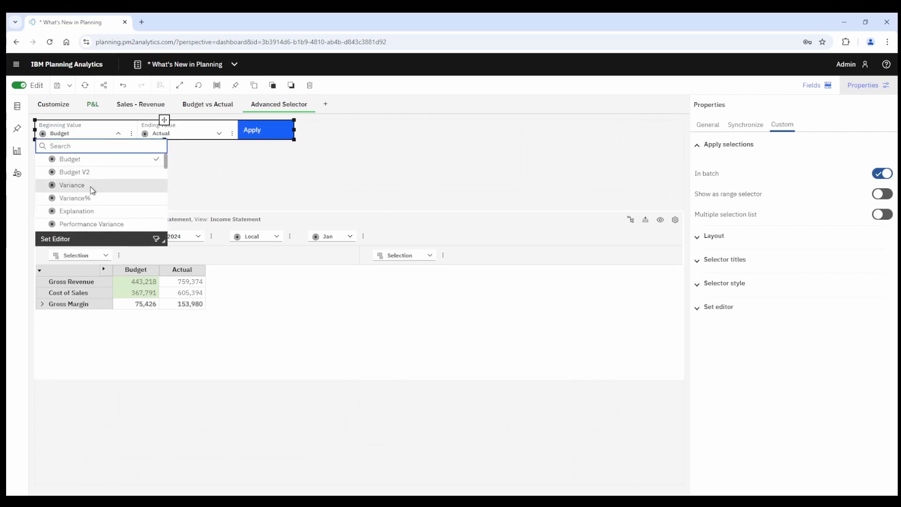
{"action": "left_click", "coordinate": [85, 185]}
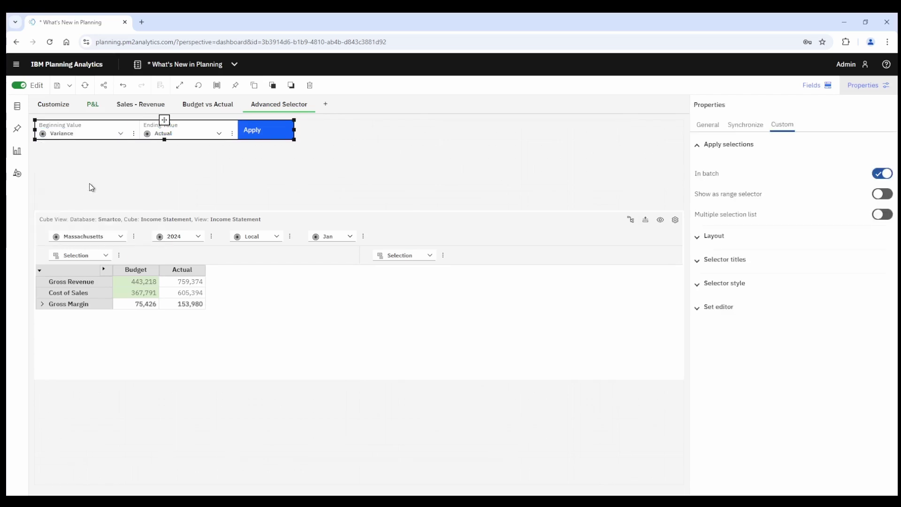
{"action": "left_click", "coordinate": [221, 136]}
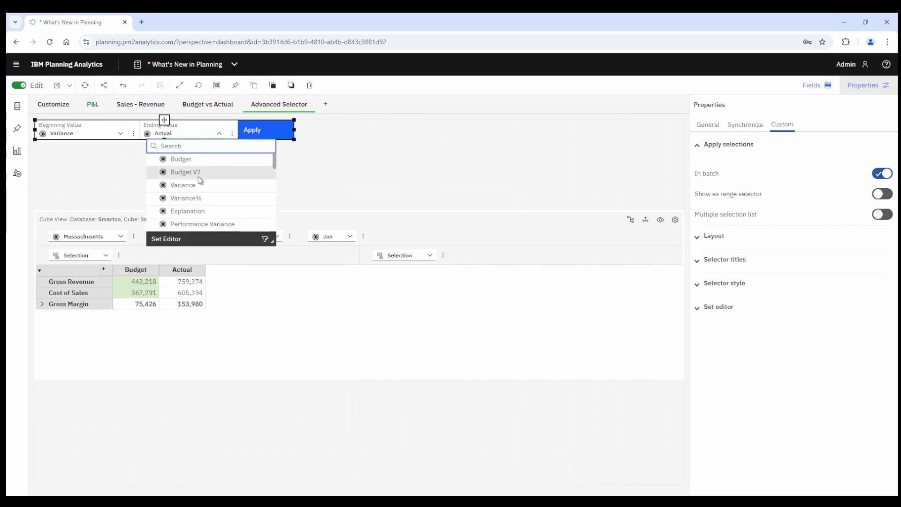
{"action": "left_click", "coordinate": [201, 203]}
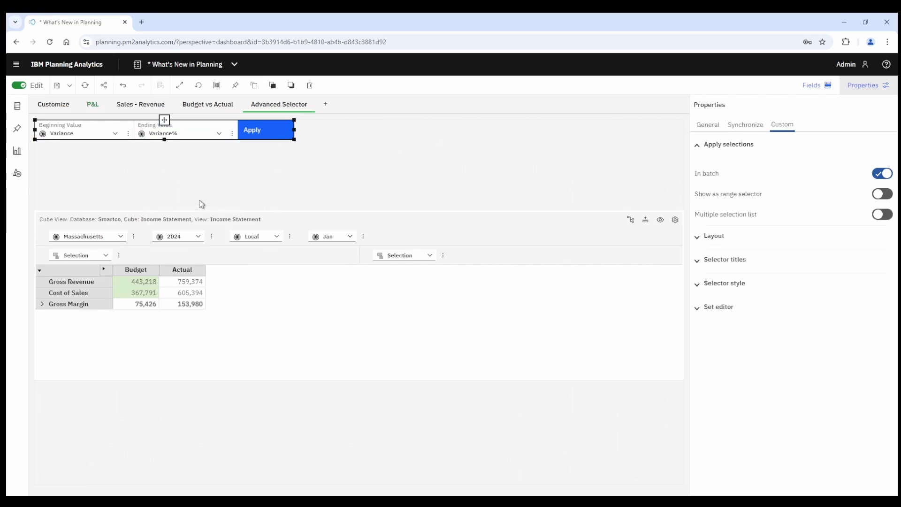
{"action": "left_click", "coordinate": [260, 134]}
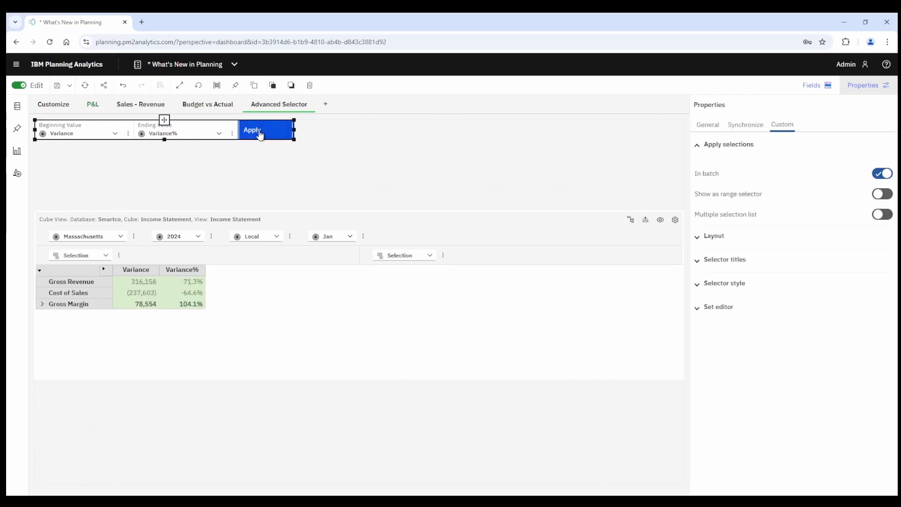
- Show the widget as a range selector and apply the range from Budget to Variance%
{"action": "left_click", "coordinate": [881, 198]}
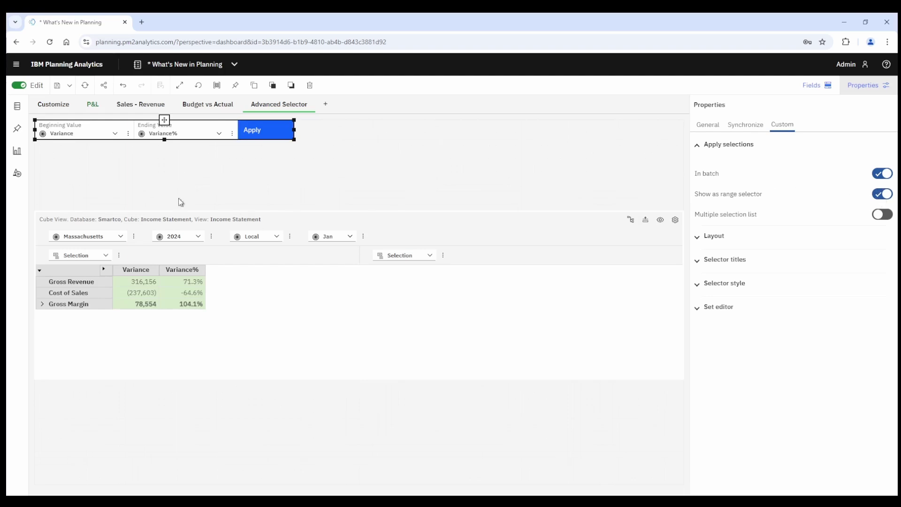
{"action": "left_click", "coordinate": [115, 135]}
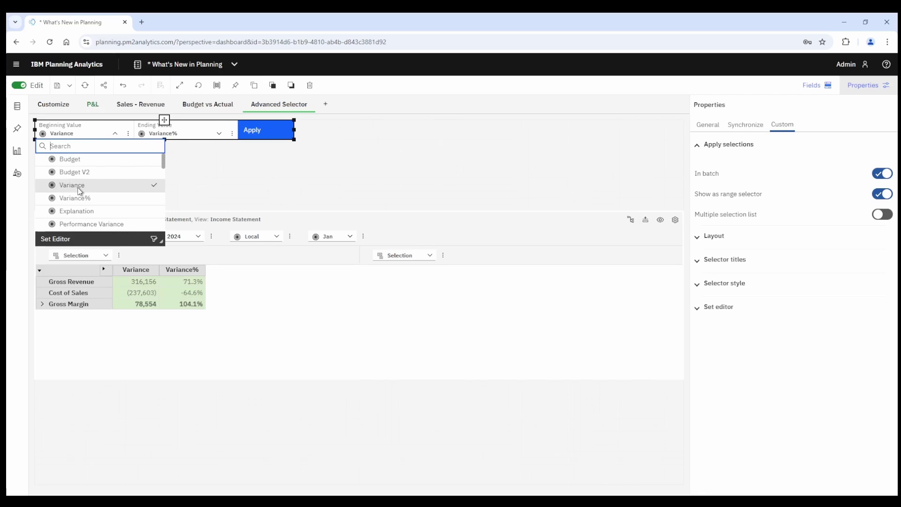
{"action": "left_click", "coordinate": [72, 162]}
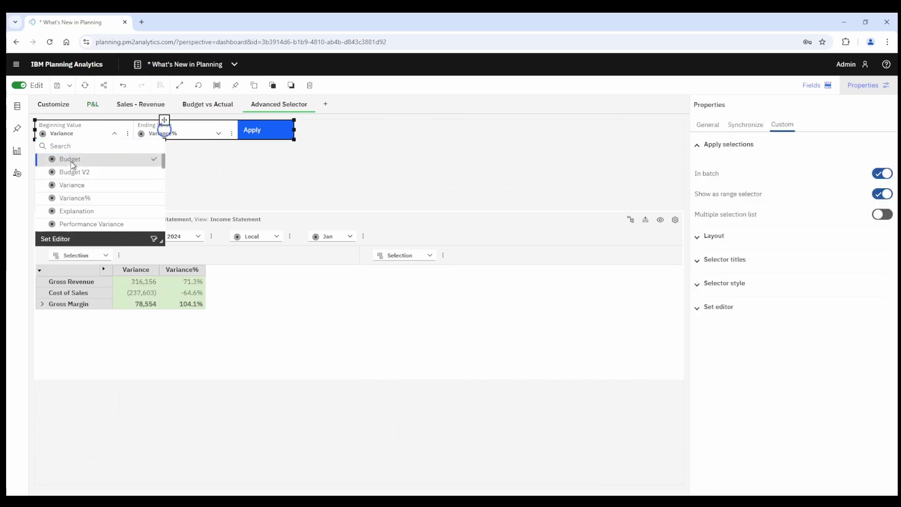
{"action": "left_click", "coordinate": [218, 135]}
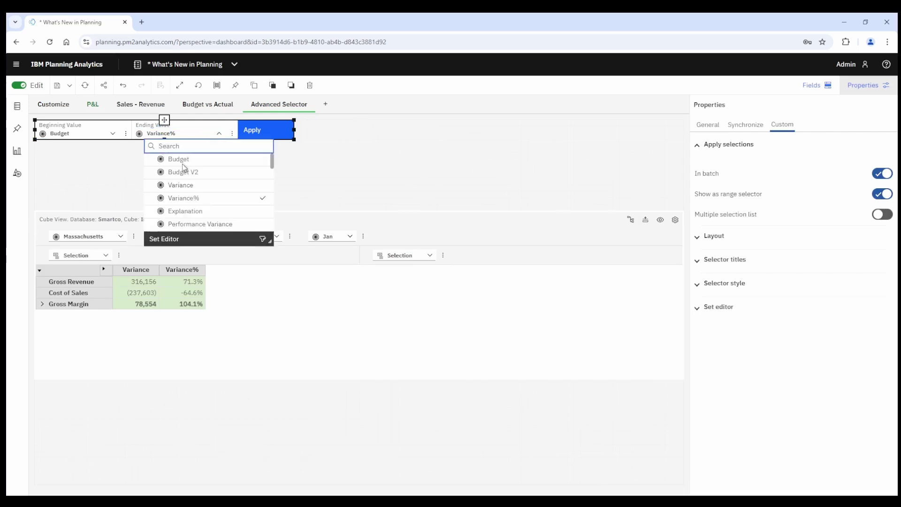
{"action": "left_click", "coordinate": [177, 201]}
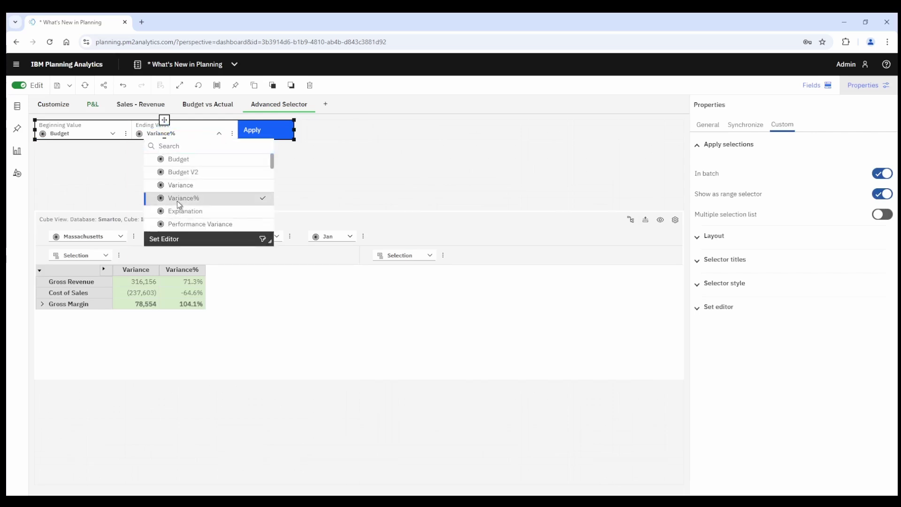
{"action": "left_click", "coordinate": [260, 135]}
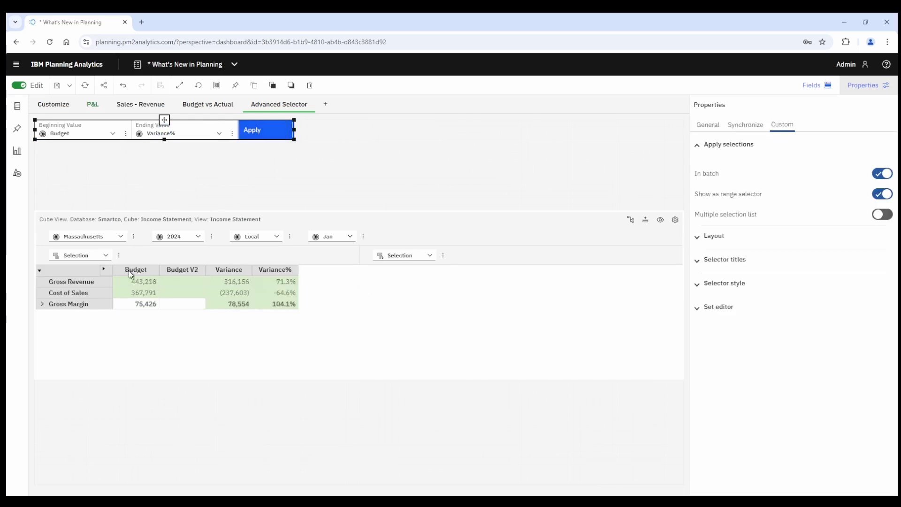
- Turn on the multiple selection list option for the selector widget
{"action": "left_click", "coordinate": [220, 134]}
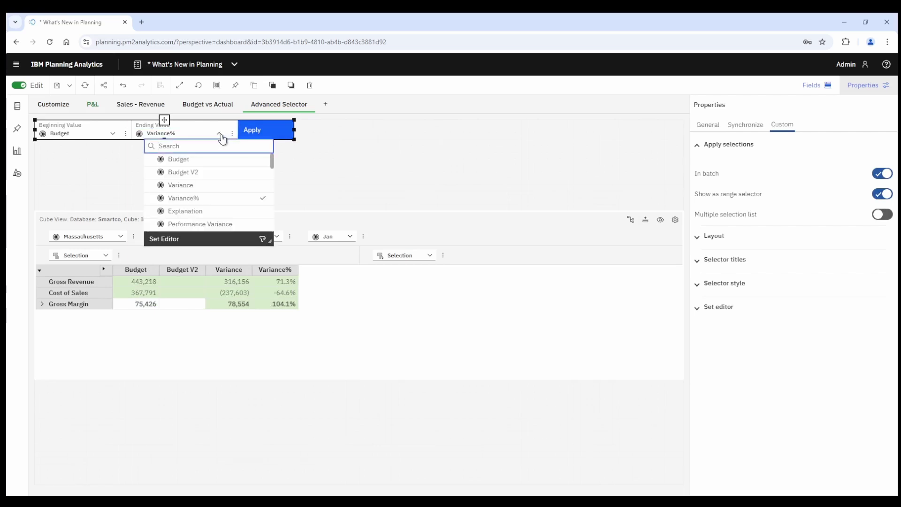
{"action": "left_click", "coordinate": [221, 135]}
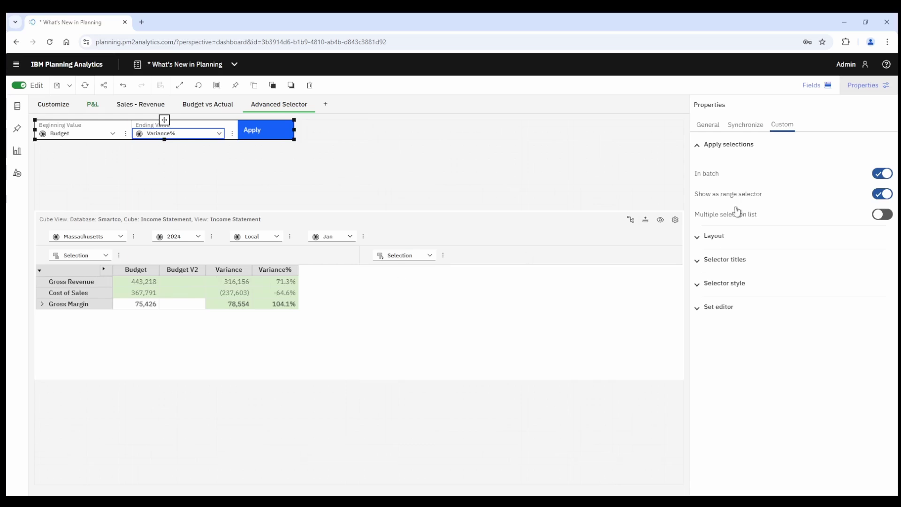
{"action": "left_click", "coordinate": [882, 215]}
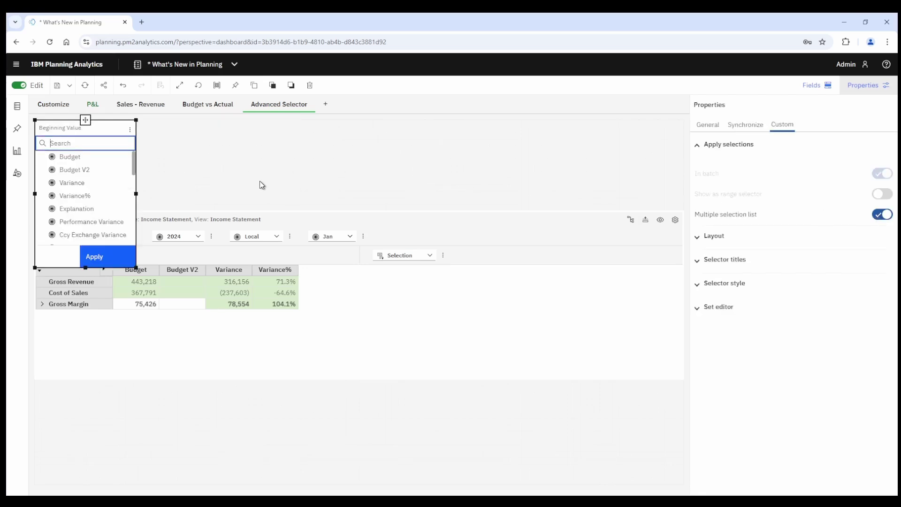
- Apply Budget alone in the multiple selection list, and add Variance% to the selection and apply again
{"action": "left_click", "coordinate": [85, 156]}
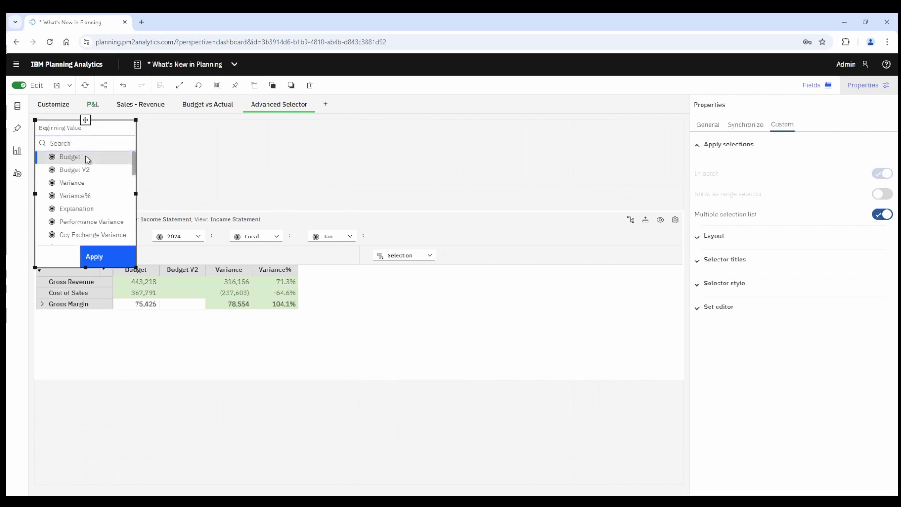
{"action": "left_click", "coordinate": [107, 256]}
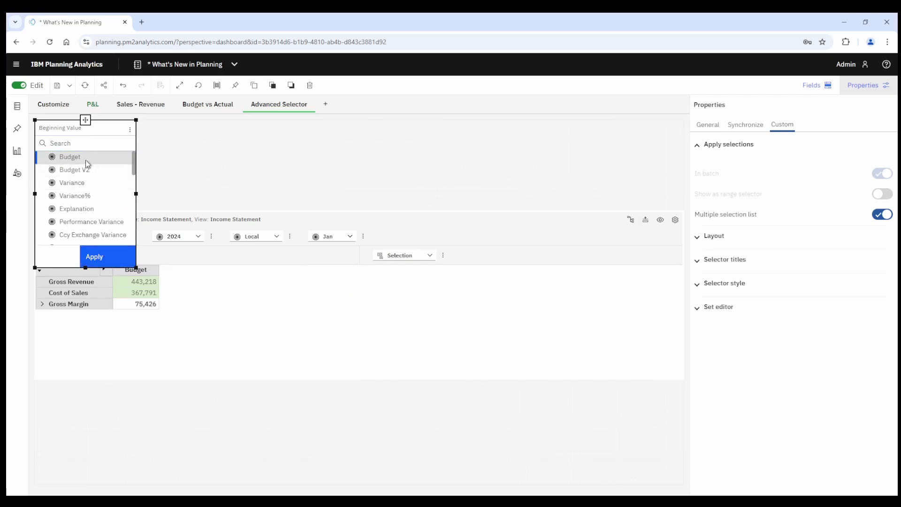
{"action": "left_click", "coordinate": [87, 197]}
{"action": "left_click", "coordinate": [100, 255]}
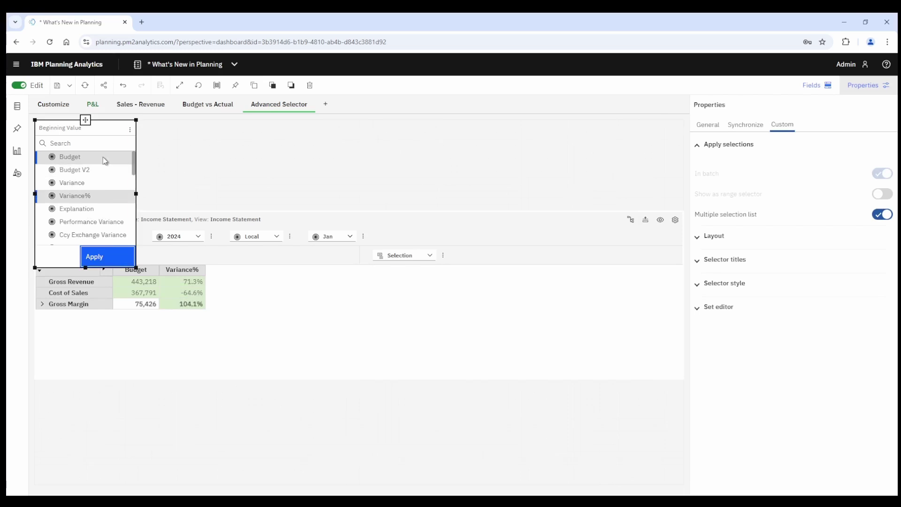
- Deselect Variance%, apply the contiguous selection from Budget to Explanation, and move the selector widget clear of the cube view
{"action": "left_click", "coordinate": [101, 196]}
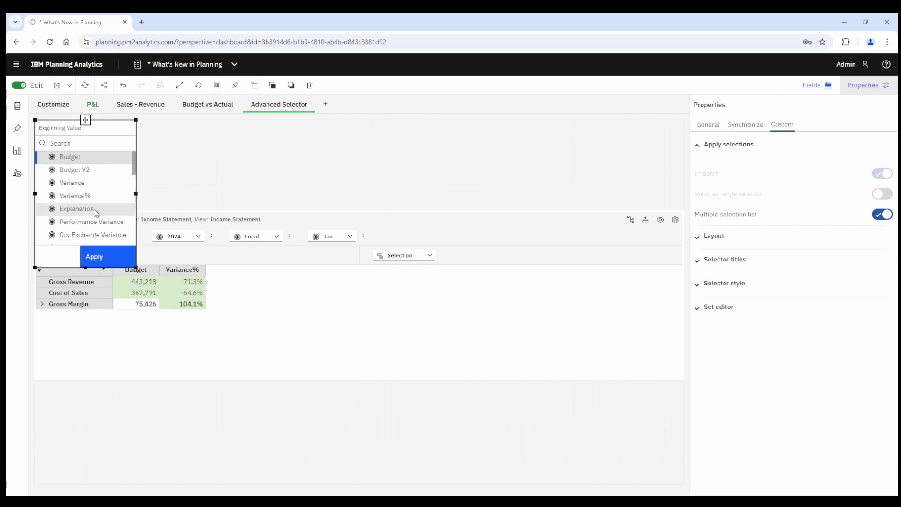
{"action": "left_click", "coordinate": [90, 209], "text": "shift"}
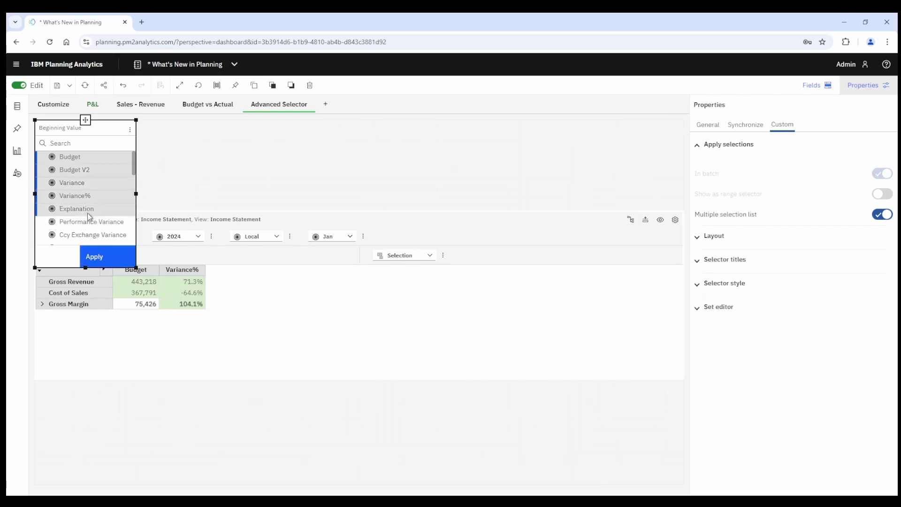
{"action": "left_click", "coordinate": [99, 257]}
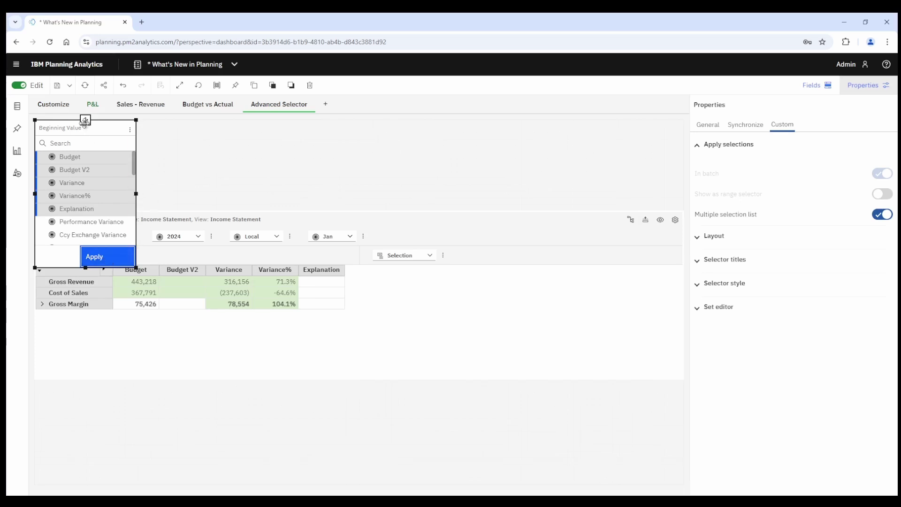
{"action": "left_click_drag", "start_coordinate": [85, 121], "coordinate": [530, 132]}
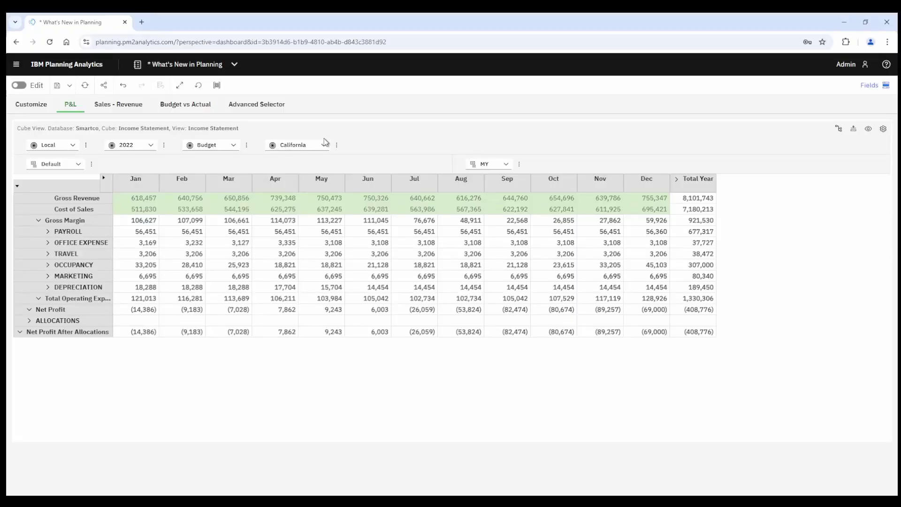
- Show the fields of the P&L cube view and move Currency Calc from the filters to the columns beneath Month
{"action": "left_click", "coordinate": [372, 140]}
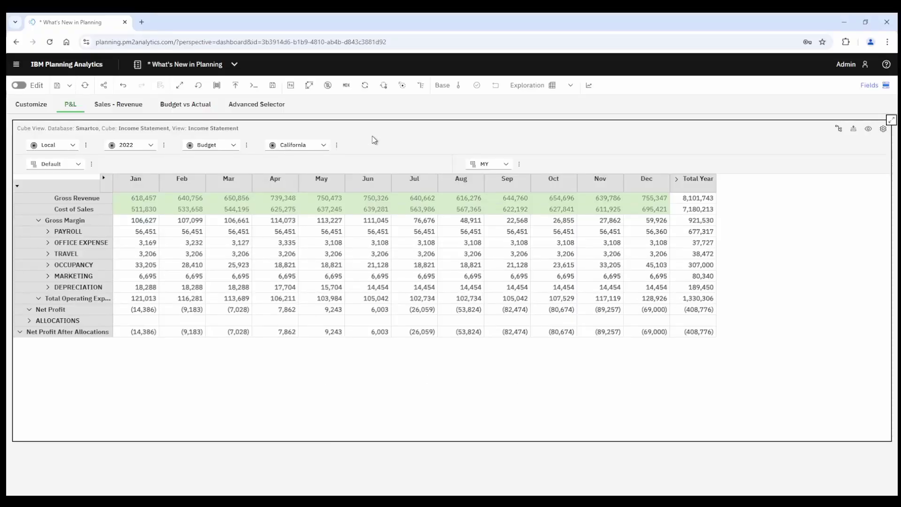
{"action": "left_click", "coordinate": [870, 89]}
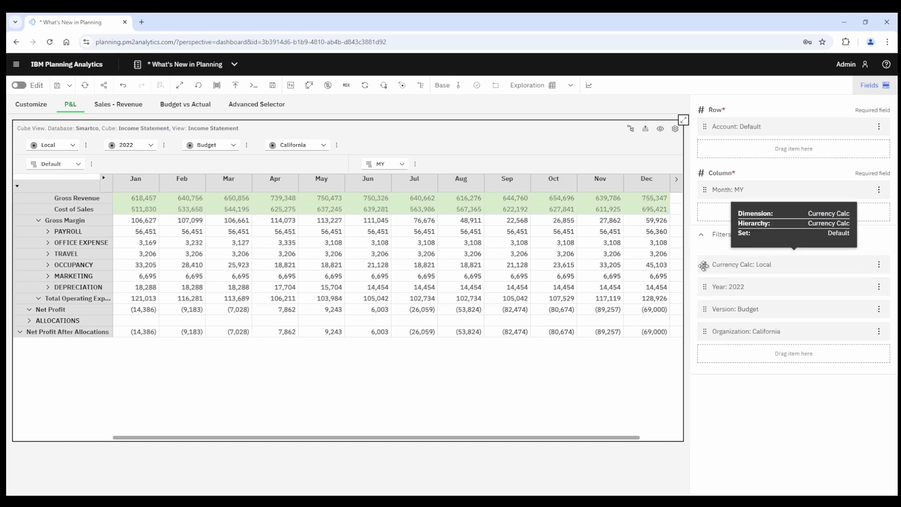
{"action": "left_click_drag", "start_coordinate": [703, 266], "coordinate": [711, 208]}
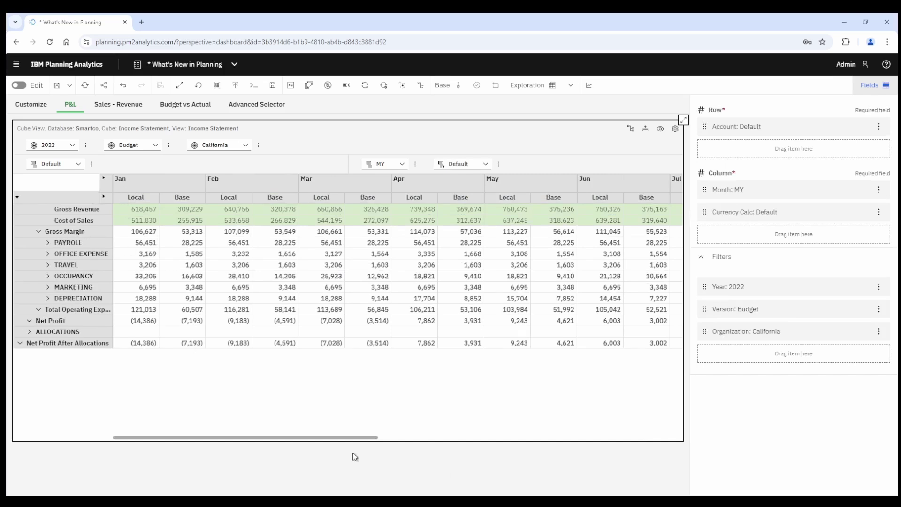
- Examine the Organization filter's set in the set editor and close it without changes
{"action": "left_click", "coordinate": [878, 333]}
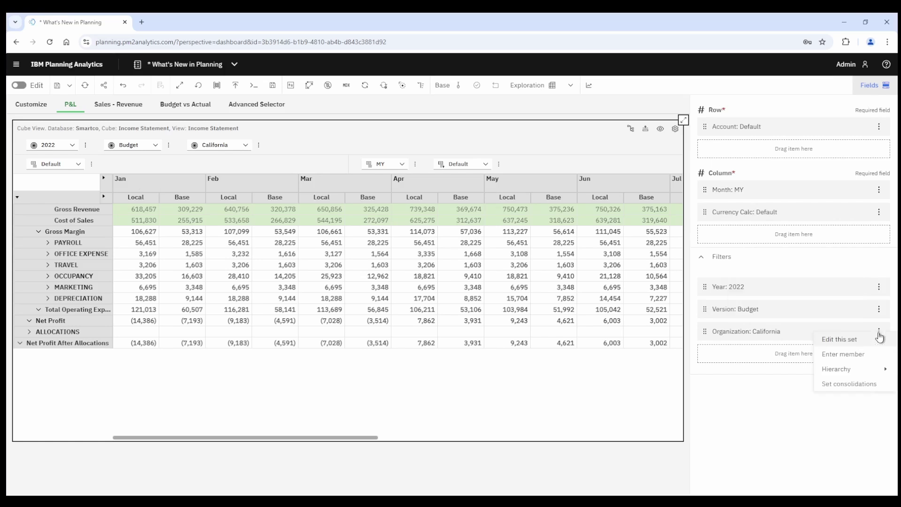
{"action": "left_click", "coordinate": [835, 340]}
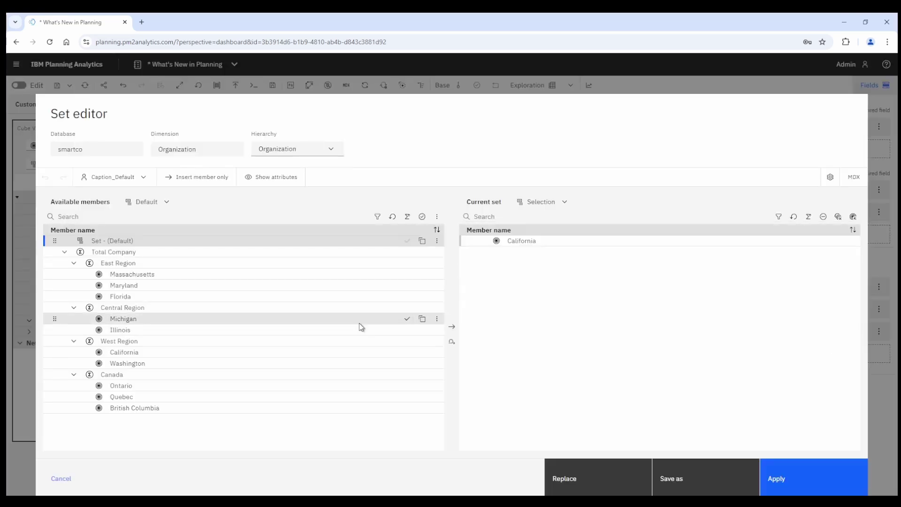
{"action": "left_click", "coordinate": [84, 474]}
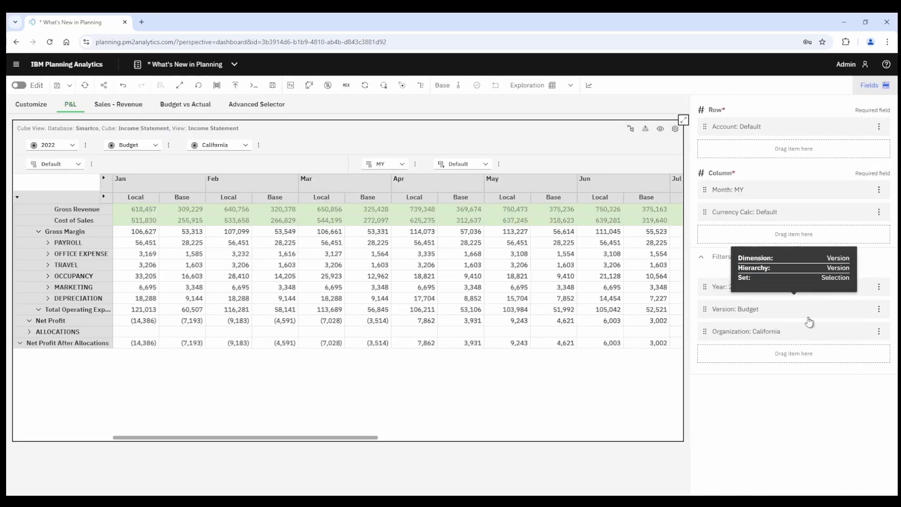
- Set the Organization filter to Michigan by entering the member name directly
{"action": "left_click", "coordinate": [878, 334]}
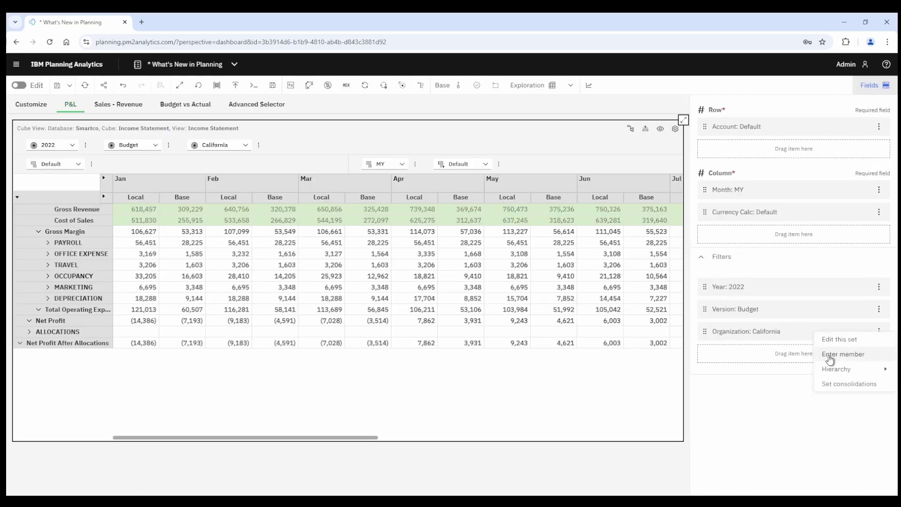
{"action": "left_click", "coordinate": [829, 355]}
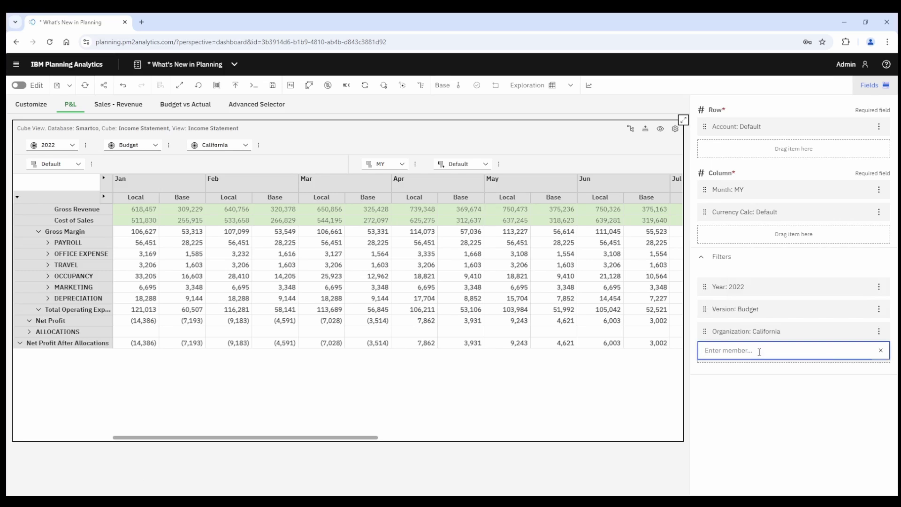
{"action": "type", "text": "Ca"}
{"action": "key", "text": "BackSpace"}
{"action": "type", "text": "Michi"}
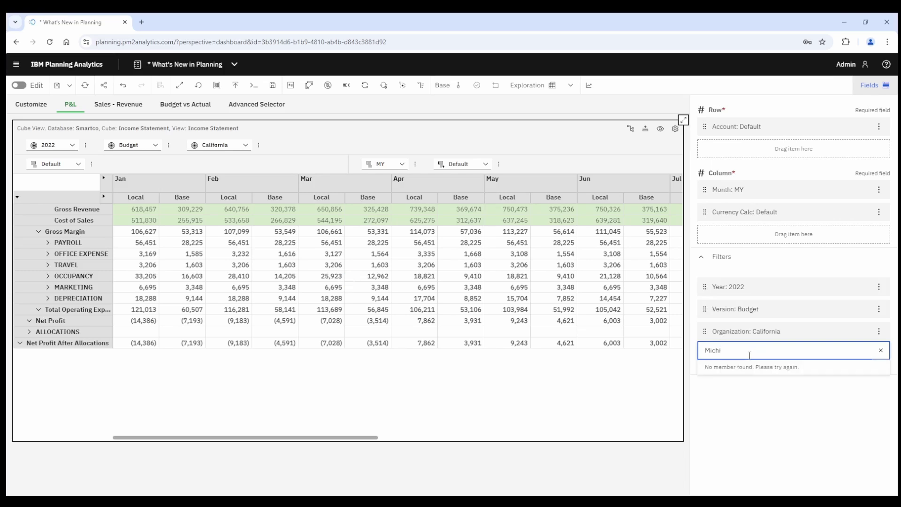
{"action": "type", "text": "gan"}
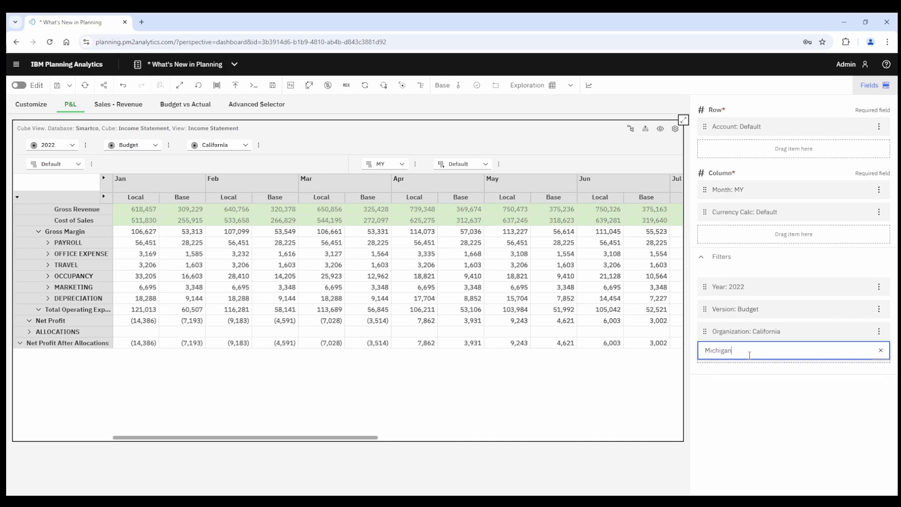
{"action": "key", "text": "Return"}
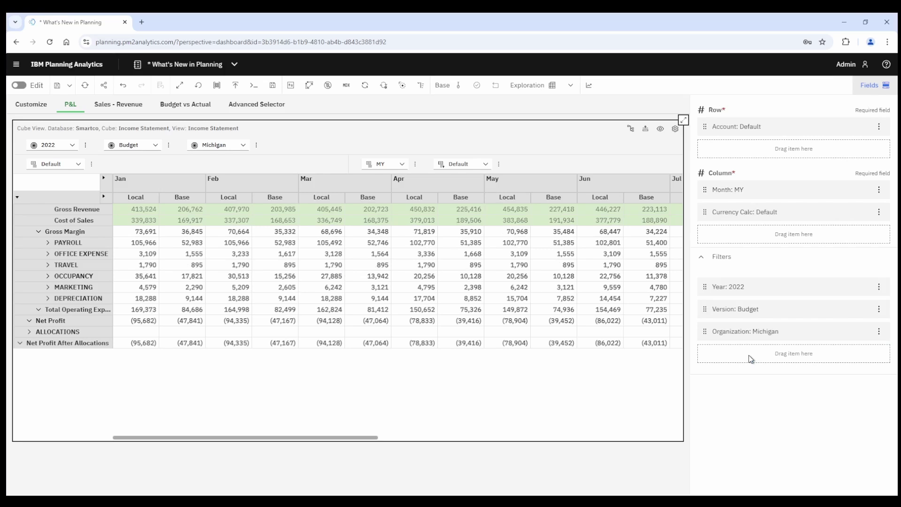
- Remove the Organization hierarchy from the filters, and move all benched dimensions back into the view
{"action": "left_click", "coordinate": [879, 333]}
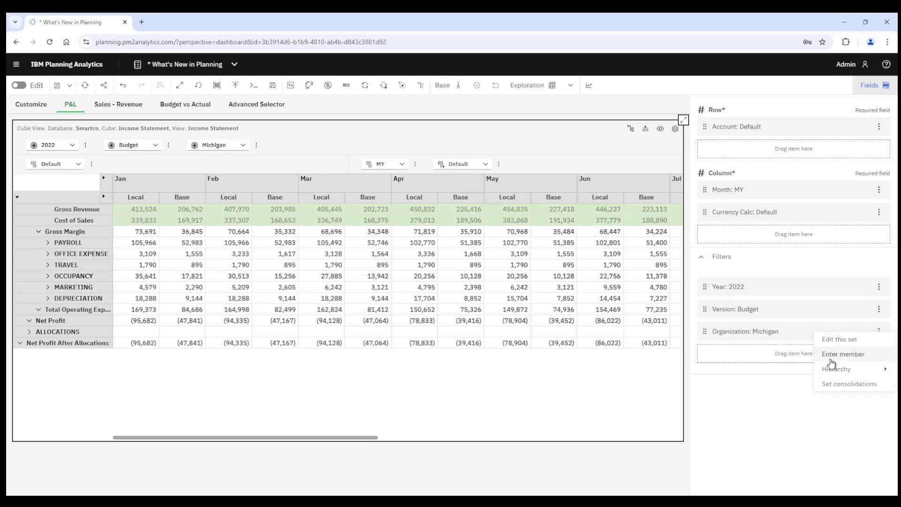
{"action": "mouse_move", "coordinate": [838, 370]}
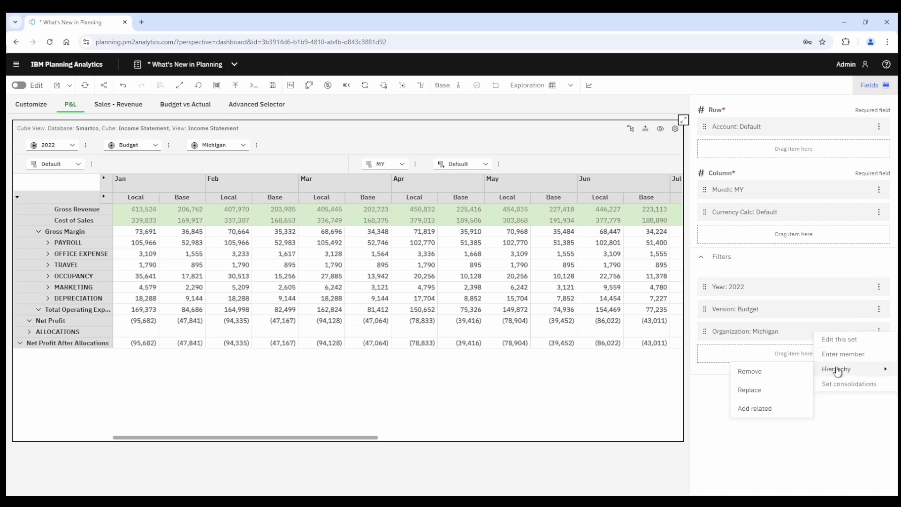
{"action": "left_click", "coordinate": [754, 373]}
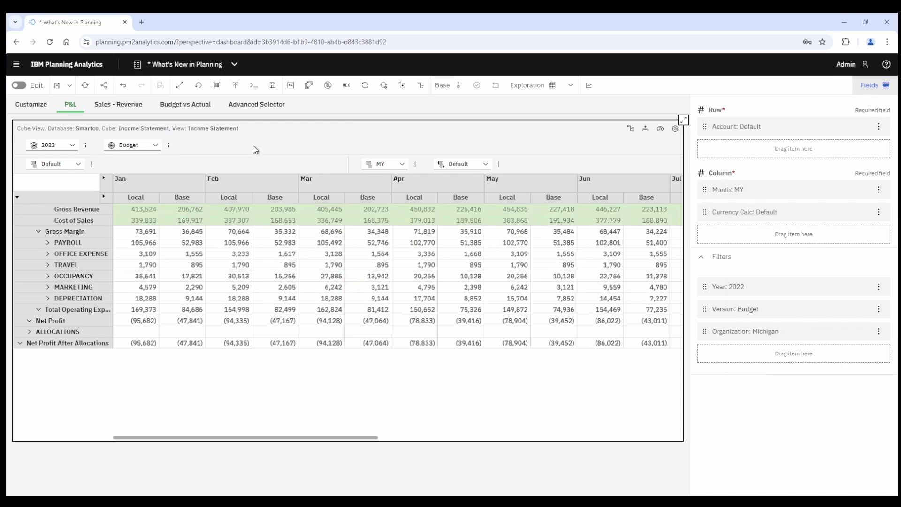
{"action": "left_click", "coordinate": [659, 131]}
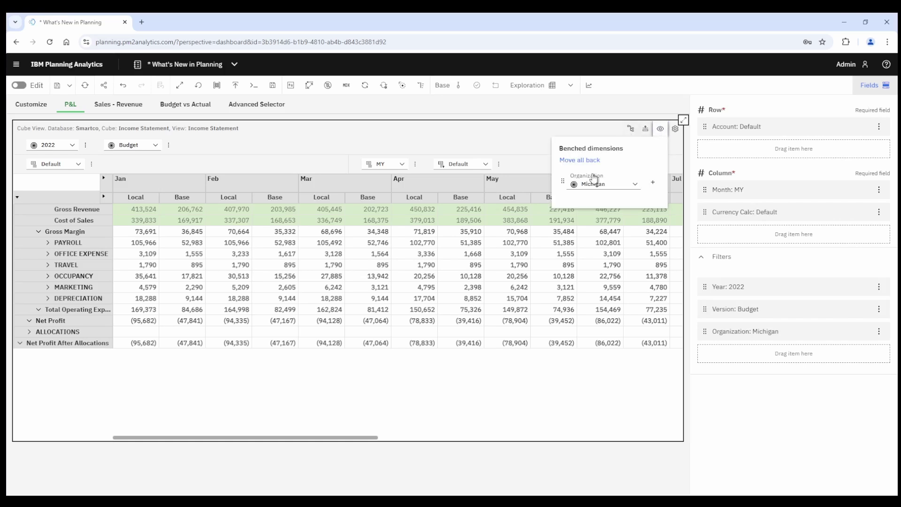
{"action": "left_click", "coordinate": [581, 161]}
- Examine the hierarchies offered for replacing or adding to the Organization filter, cancelling both dialogs
{"action": "left_click", "coordinate": [879, 331]}
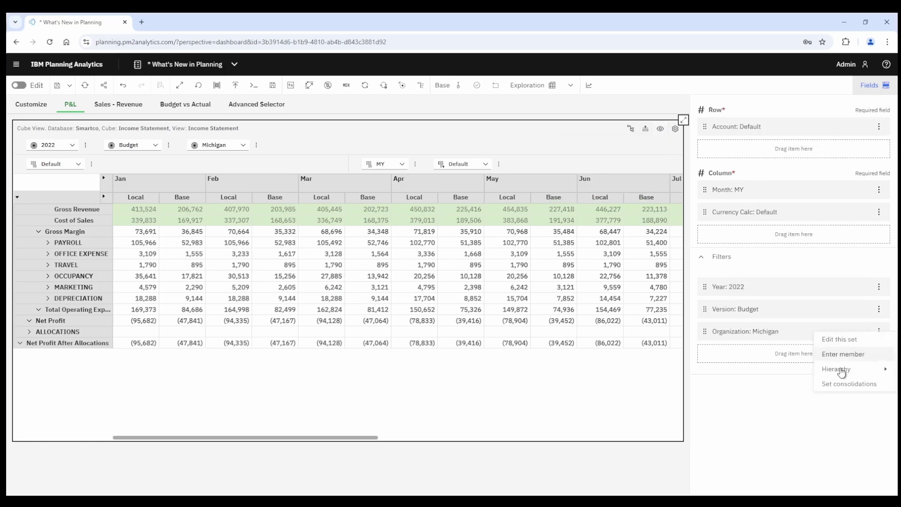
{"action": "left_click", "coordinate": [738, 390]}
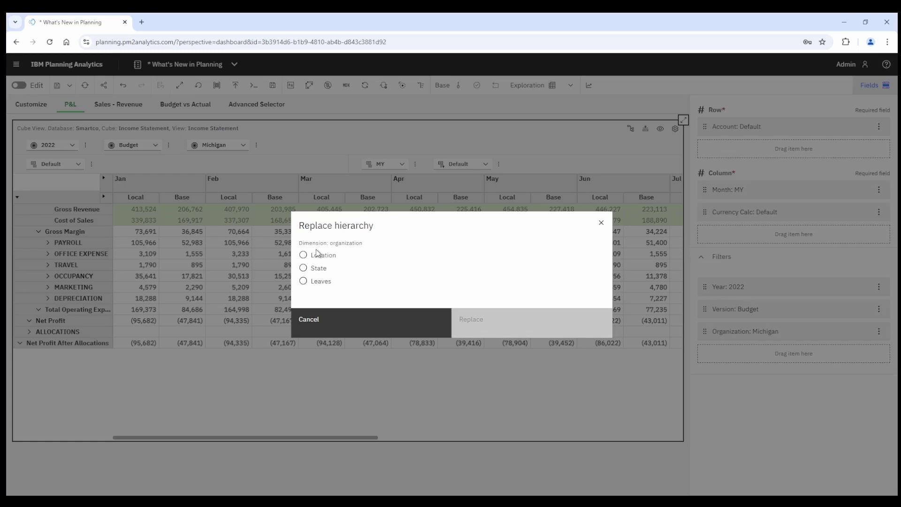
{"action": "left_click", "coordinate": [342, 320]}
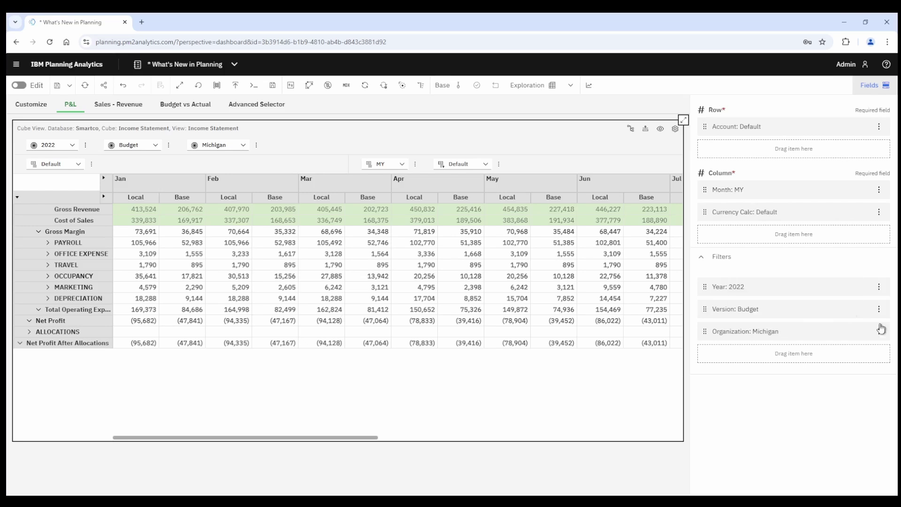
{"action": "right_click", "coordinate": [809, 343]}
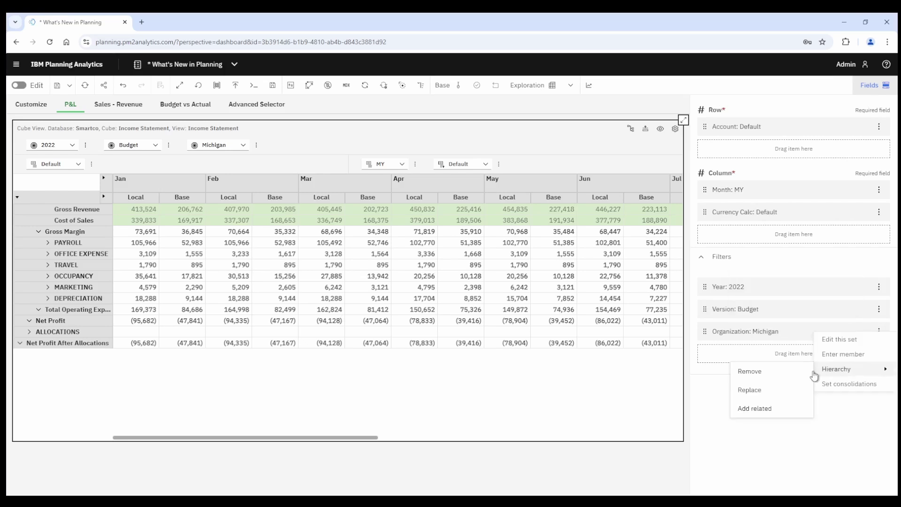
{"action": "left_click", "coordinate": [765, 409]}
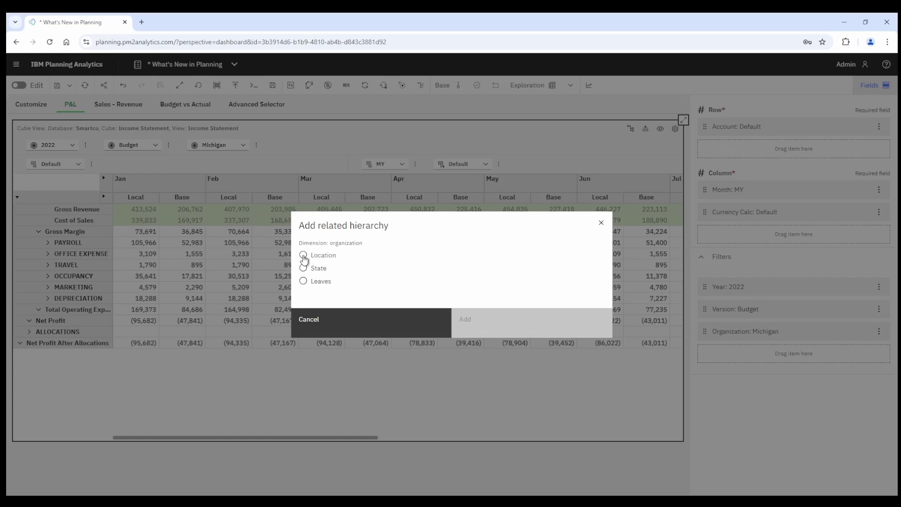
{"action": "left_click", "coordinate": [339, 320]}
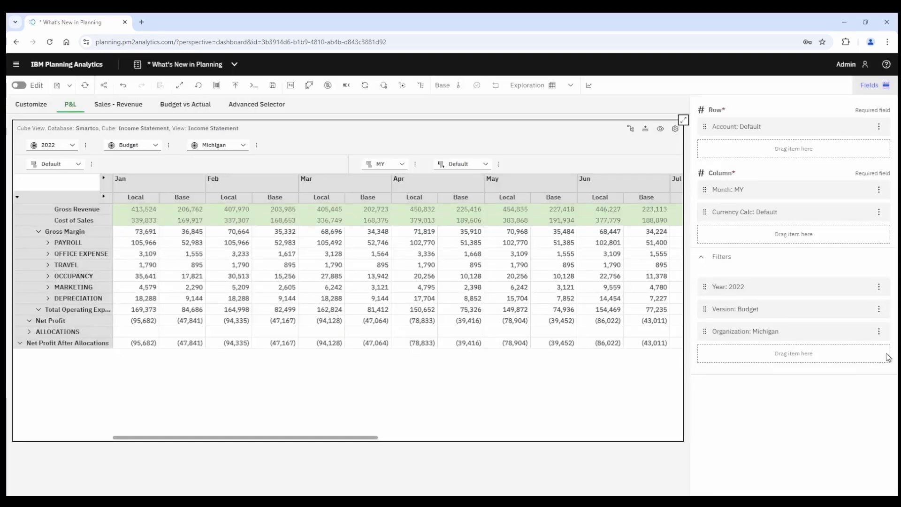
- Set the Month column field to the named set Y and expand Total Year into quarters
{"action": "left_click", "coordinate": [879, 191]}
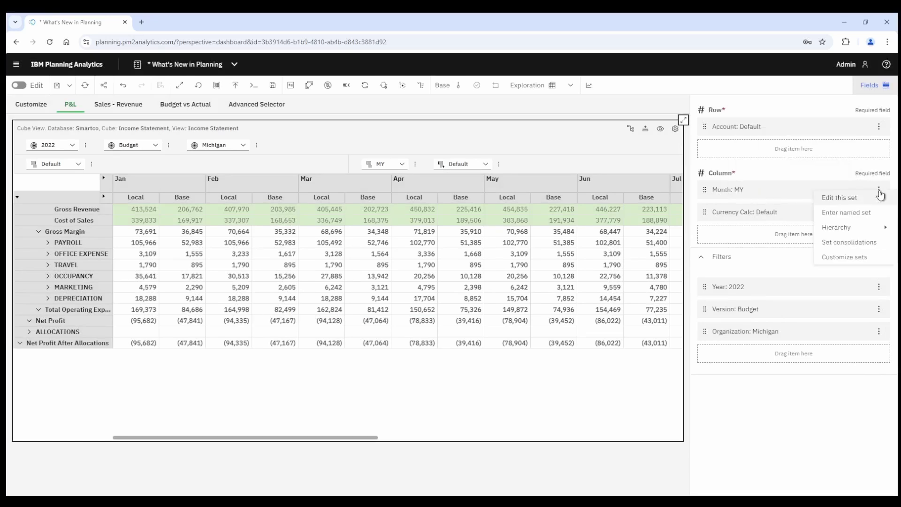
{"action": "left_click", "coordinate": [844, 214]}
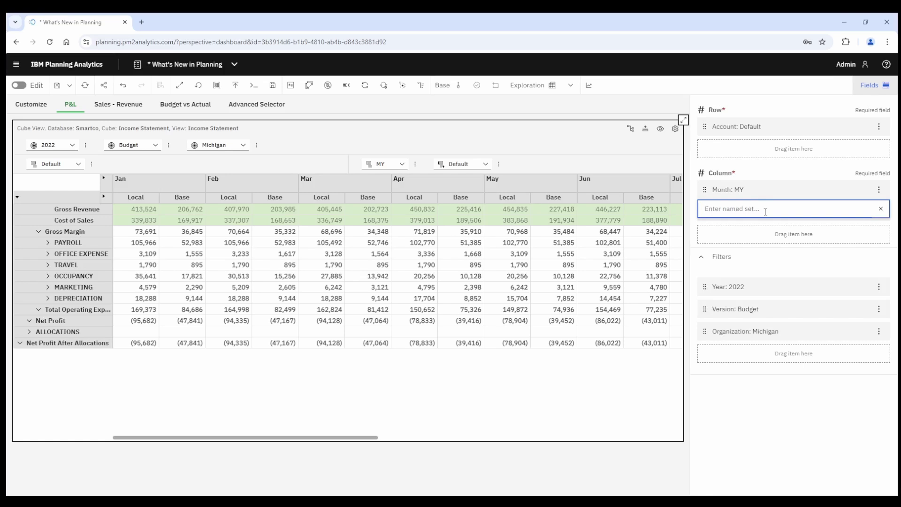
{"action": "type", "text": "Y"}
{"action": "key", "text": "Return"}
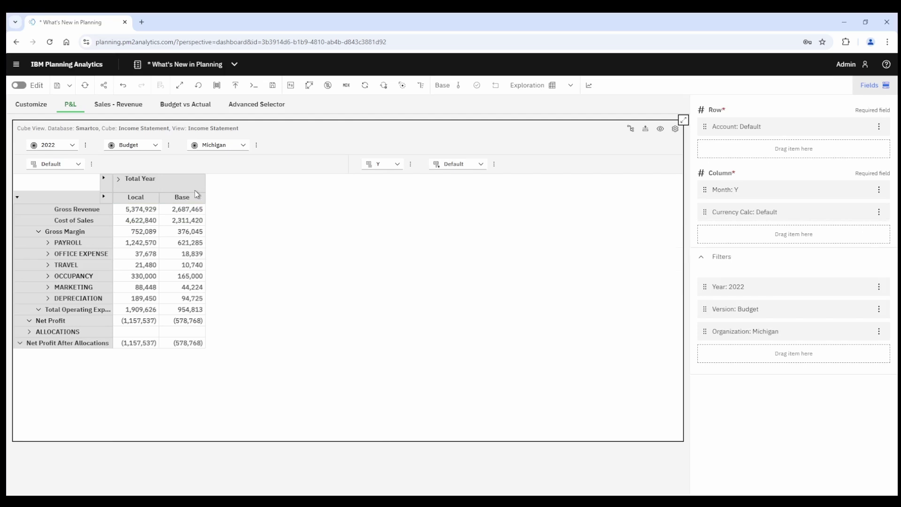
{"action": "left_click", "coordinate": [118, 180]}
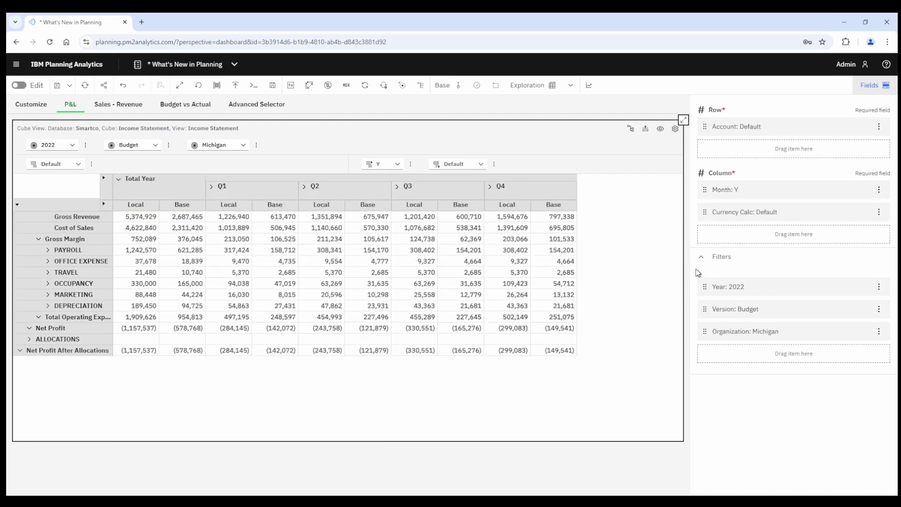
- Examine the hierarchy options of the Month column field and the set options of the Account row field
{"action": "left_click", "coordinate": [879, 189]}
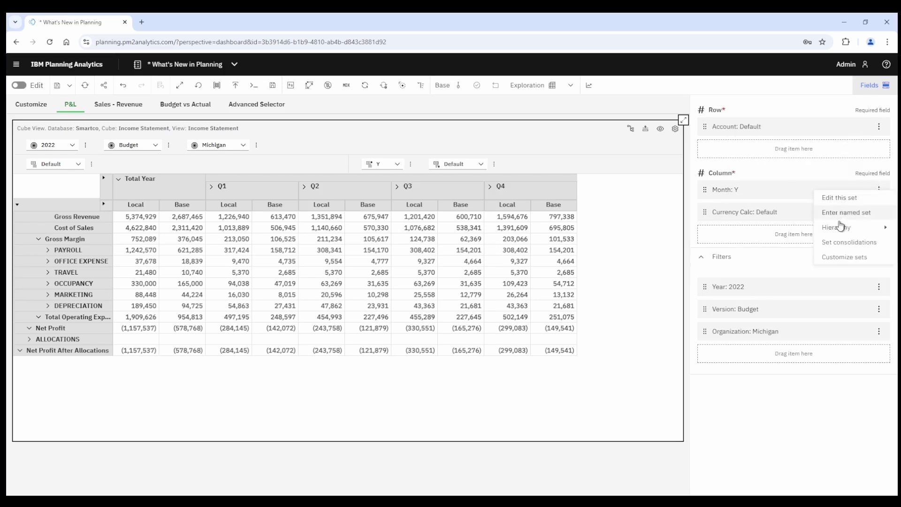
{"action": "mouse_move", "coordinate": [839, 227]}
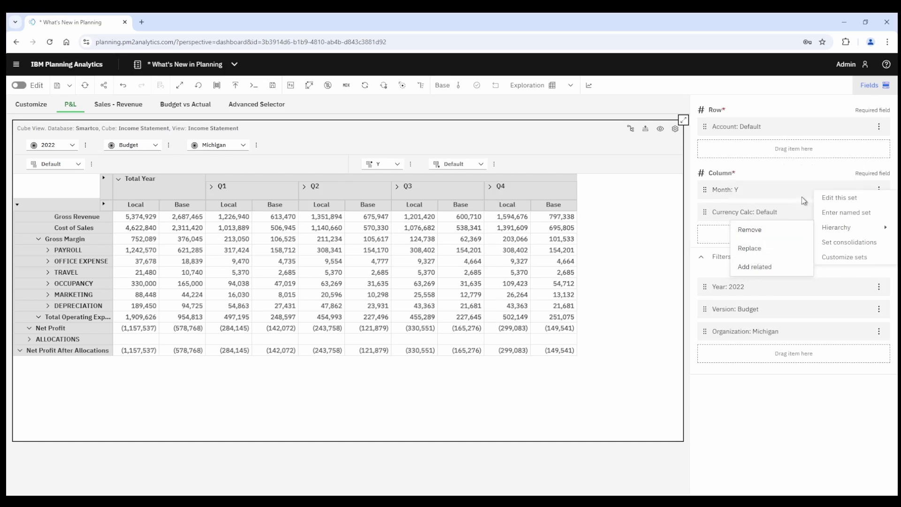
{"action": "left_click", "coordinate": [879, 128]}
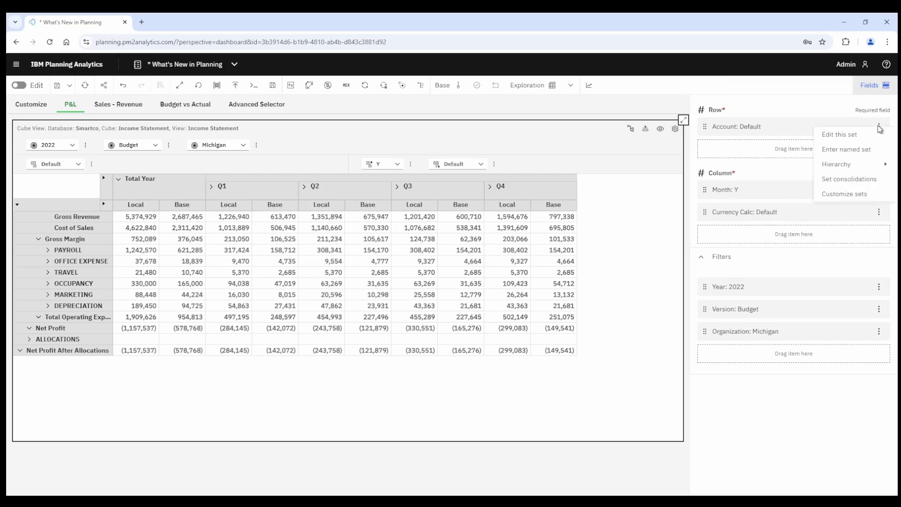
- Select All Members, AllAccounts, AllocationAccounts, AllocationDrivers and Analysis as the Account field's customized sets, and cancel the selection
{"action": "mouse_move", "coordinate": [837, 171]}
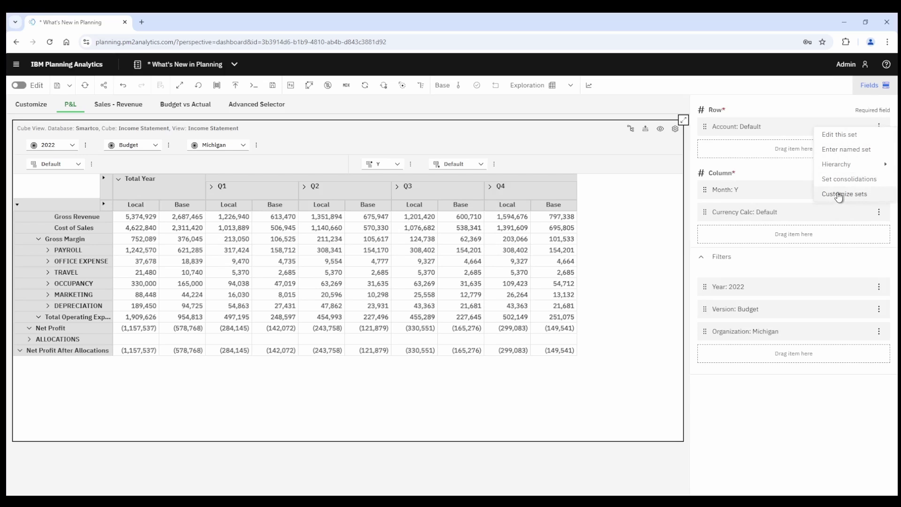
{"action": "left_click", "coordinate": [838, 196]}
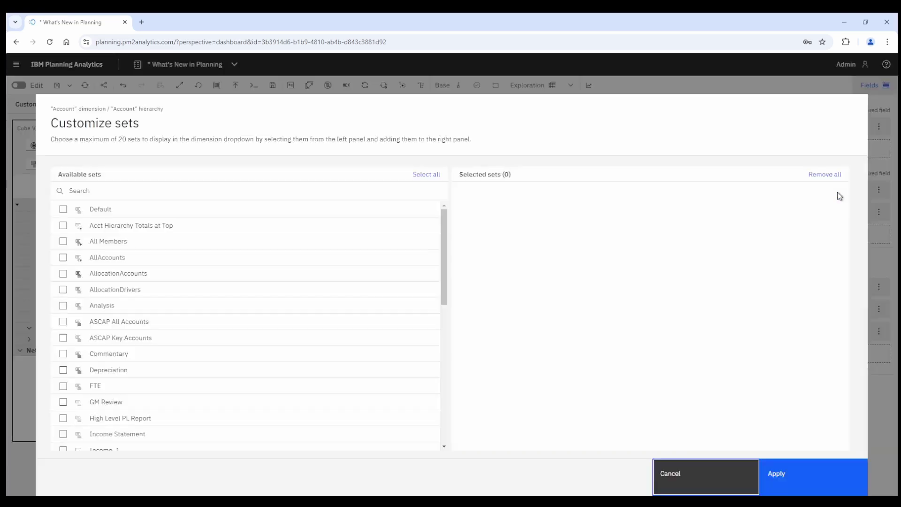
{"action": "left_click", "coordinate": [63, 242]}
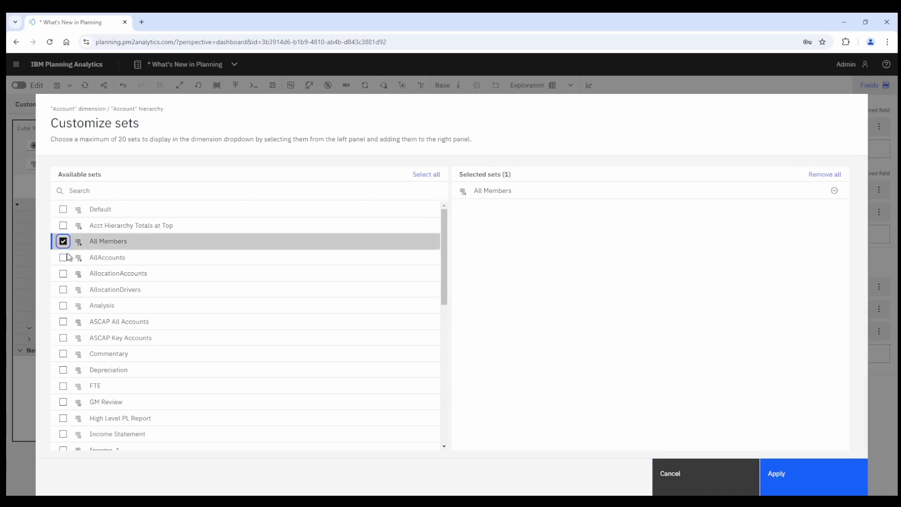
{"action": "left_click", "coordinate": [63, 257]}
{"action": "left_click", "coordinate": [63, 273]}
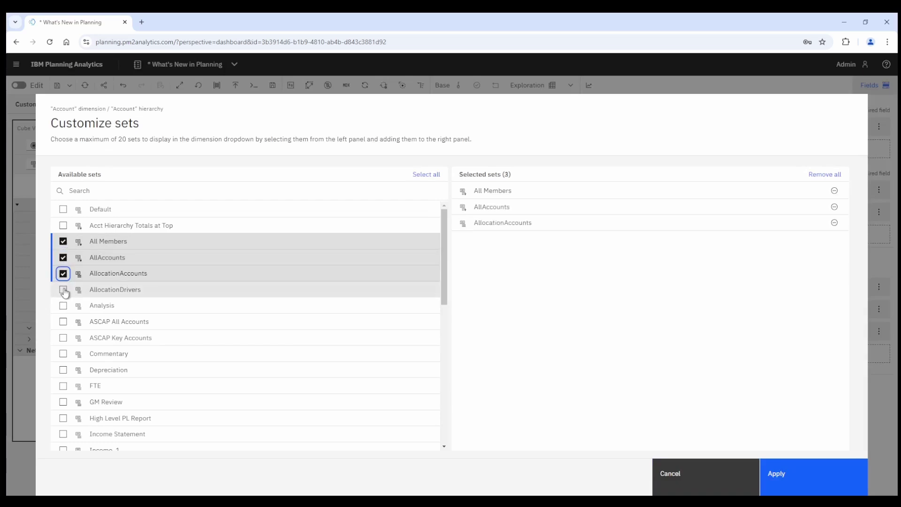
{"action": "left_click", "coordinate": [63, 289]}
{"action": "left_click", "coordinate": [64, 306]}
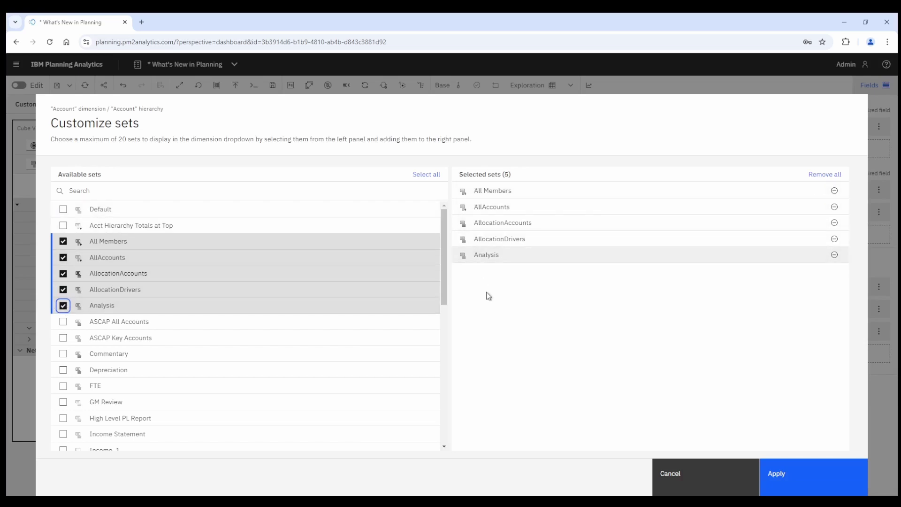
{"action": "left_click", "coordinate": [694, 476]}
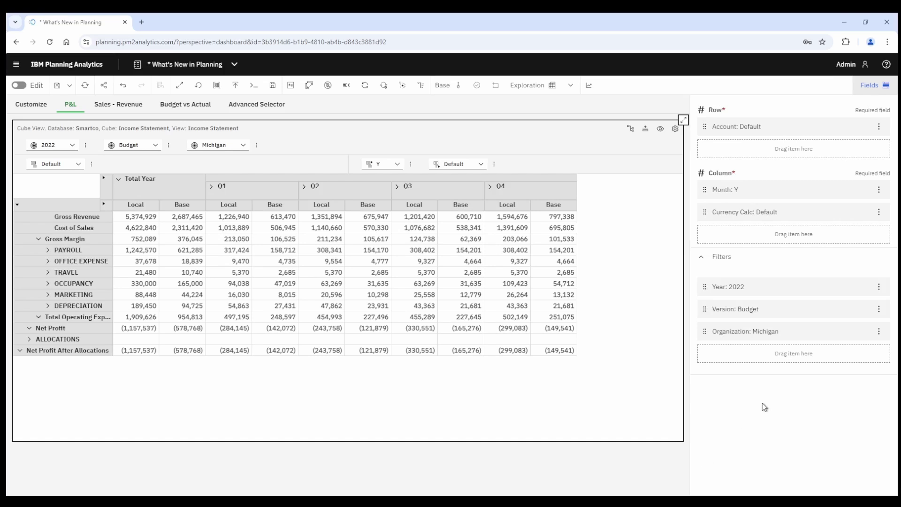
- Enable dashboard editing, select the cube view, and examine the widget types that can be added from the Month and Version fields
{"action": "left_click", "coordinate": [20, 89]}
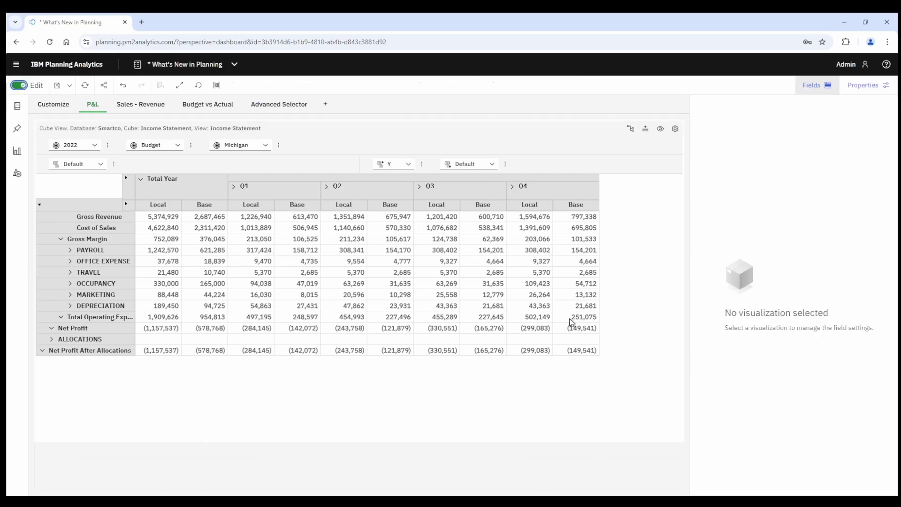
{"action": "left_click", "coordinate": [469, 147]}
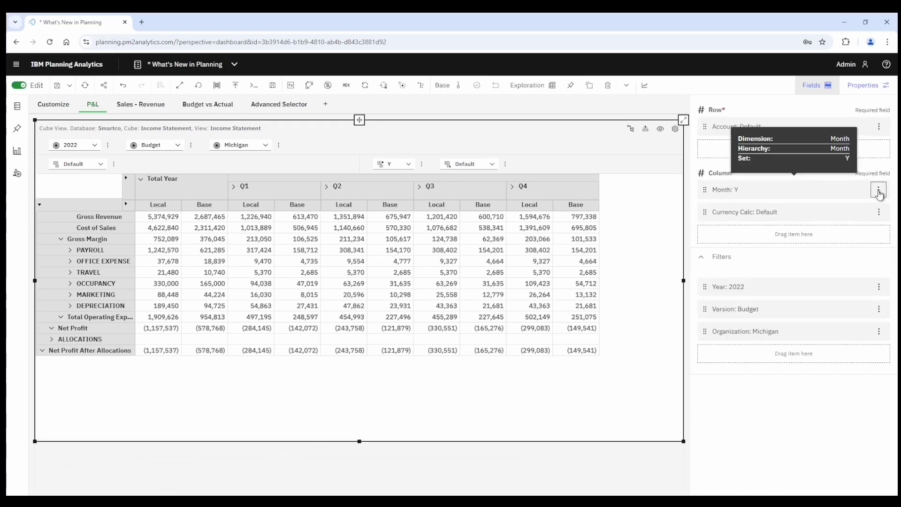
{"action": "left_click", "coordinate": [879, 192]}
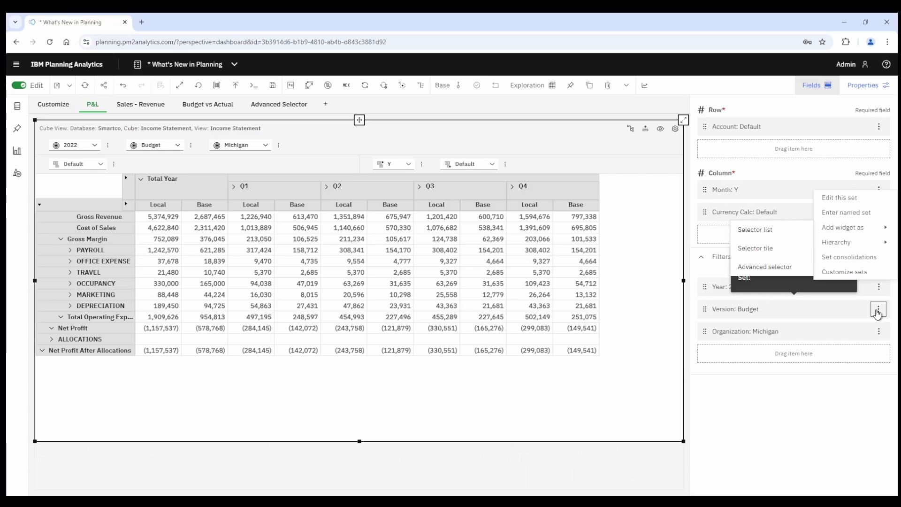
{"action": "left_click", "coordinate": [877, 311]}
{"action": "left_click", "coordinate": [877, 312]}
{"action": "mouse_move", "coordinate": [829, 348]}
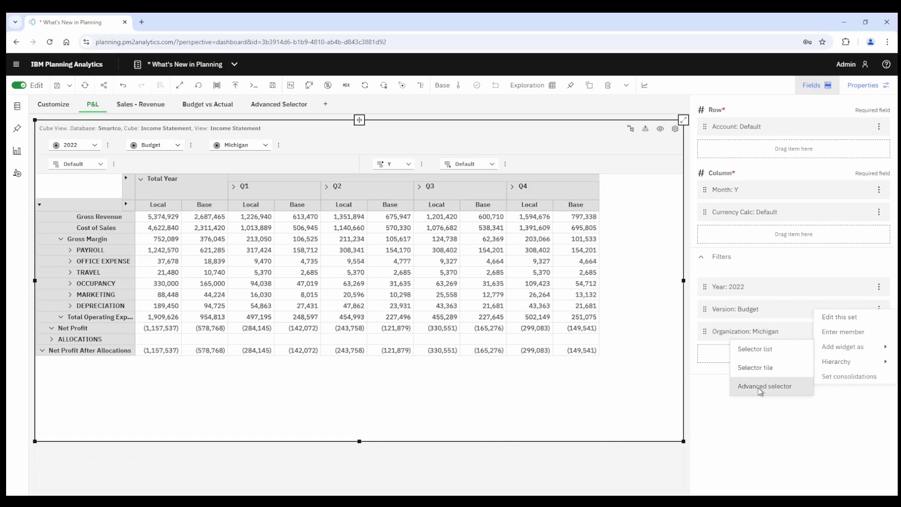
{"action": "left_click", "coordinate": [726, 419]}
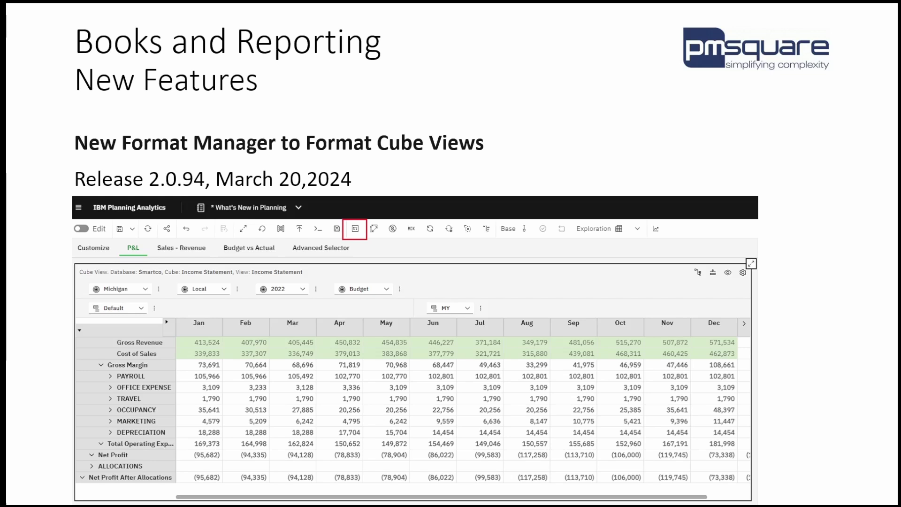
{"action": "key", "text": "Right"}
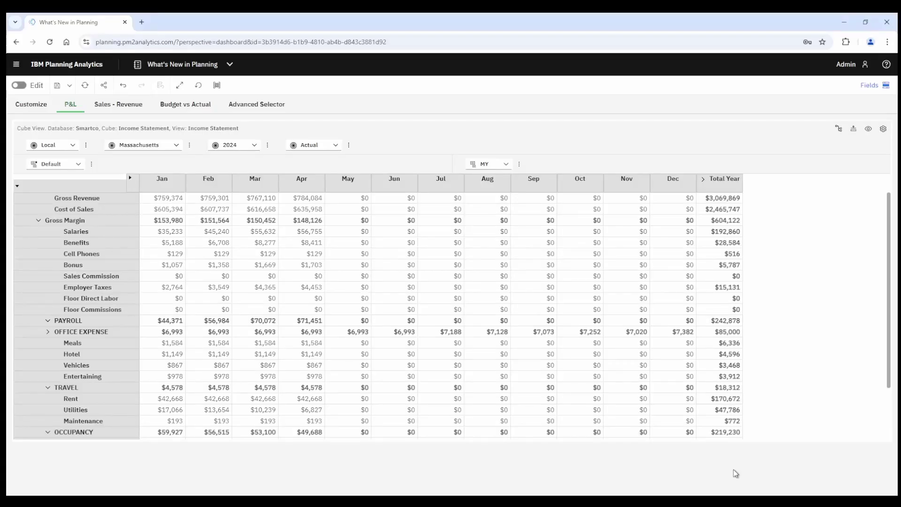
- Open the Income Statement view's data area format in the Format manager and check its fill color choices
{"action": "left_click", "coordinate": [392, 148]}
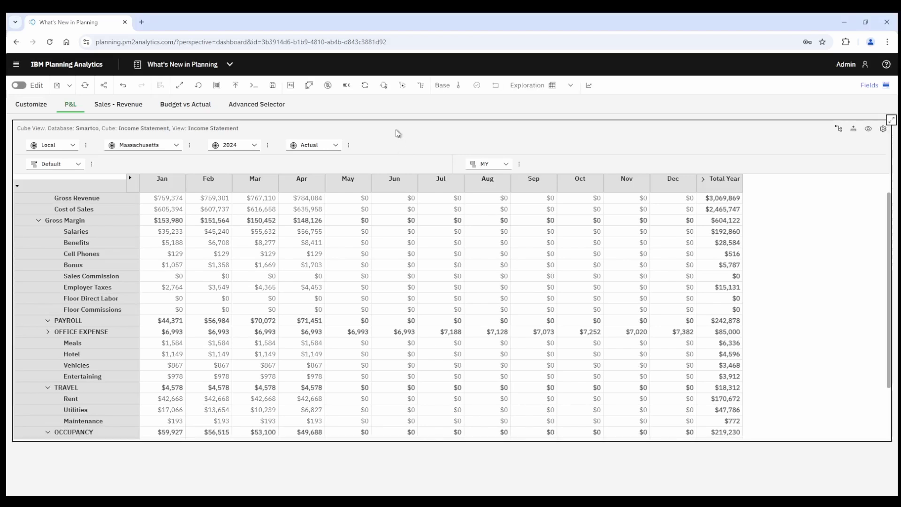
{"action": "left_click", "coordinate": [291, 90]}
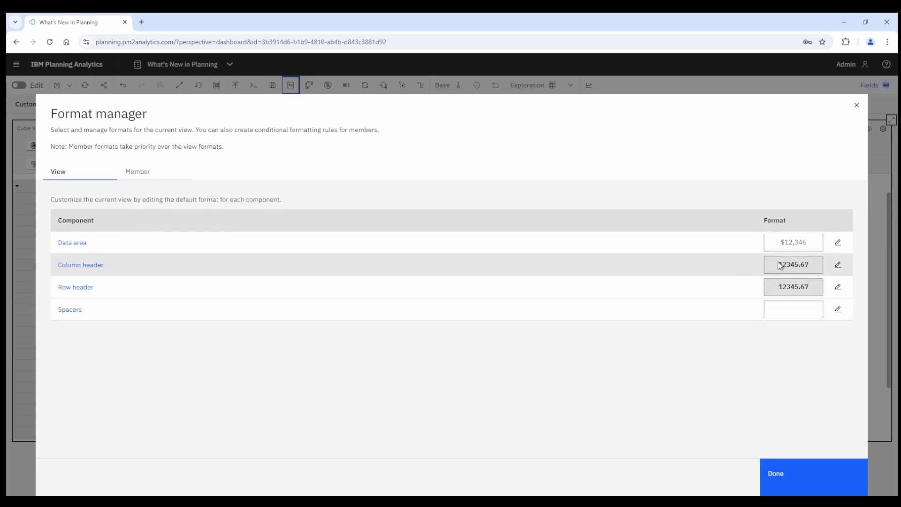
{"action": "left_click", "coordinate": [837, 244]}
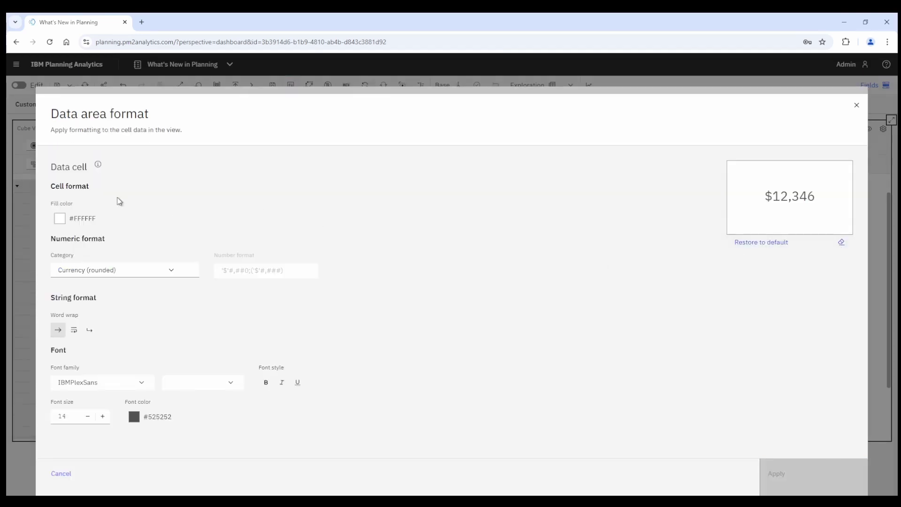
{"action": "left_click", "coordinate": [85, 221]}
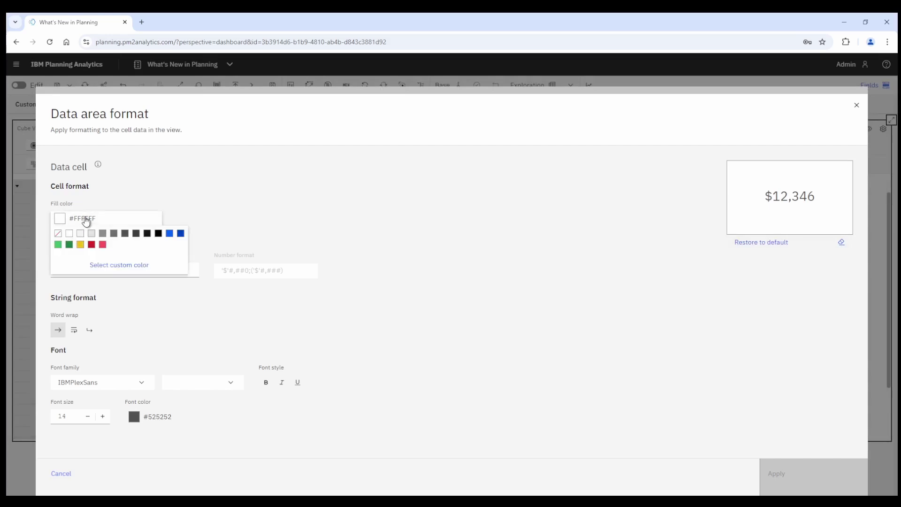
{"action": "left_click", "coordinate": [200, 196]}
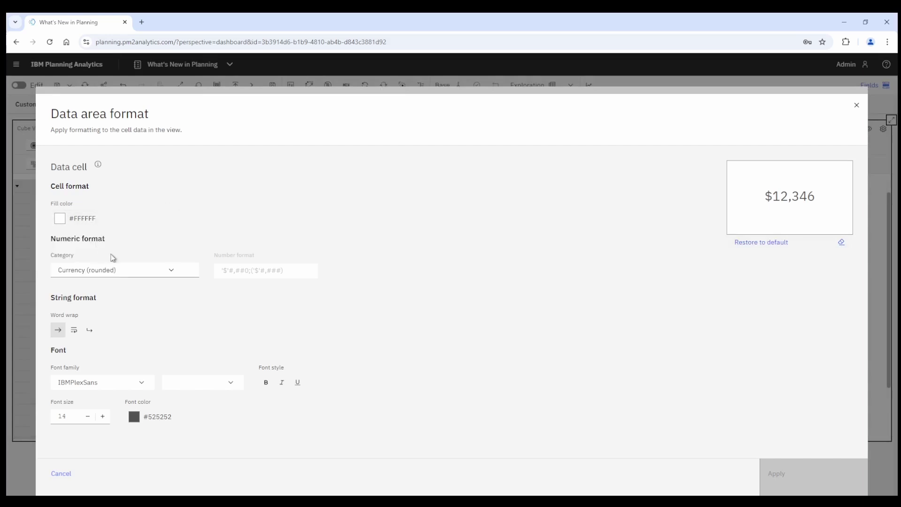
- Try the Thousands category for the data area's numeric format, and set the category to Currency
{"action": "left_click", "coordinate": [177, 271]}
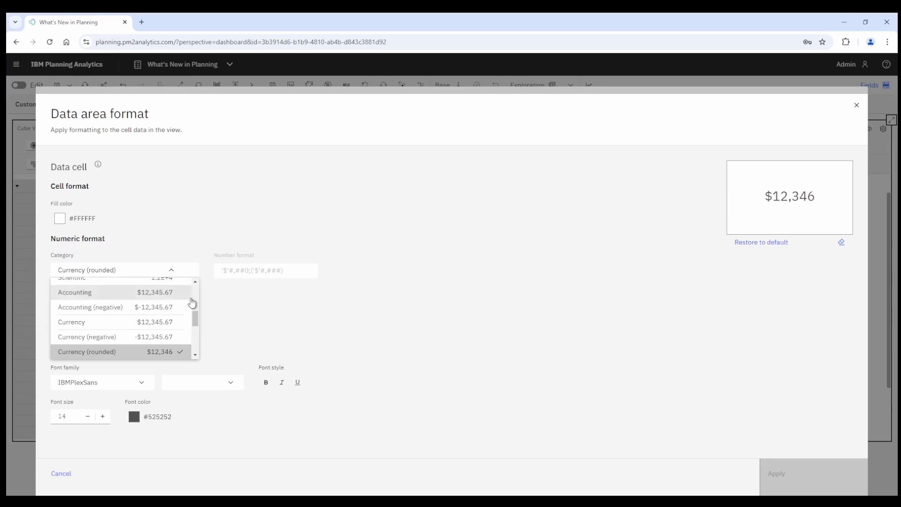
{"action": "left_click_drag", "start_coordinate": [195, 322], "coordinate": [195, 333]}
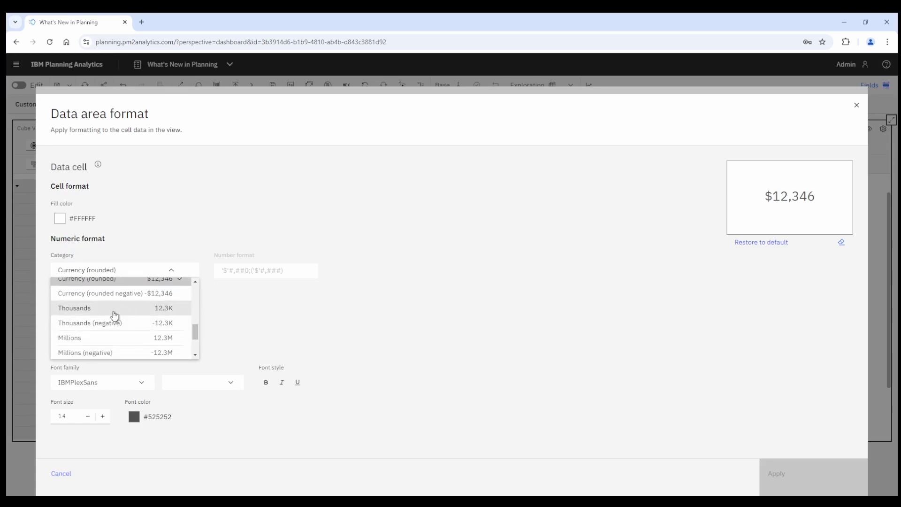
{"action": "left_click", "coordinate": [115, 311]}
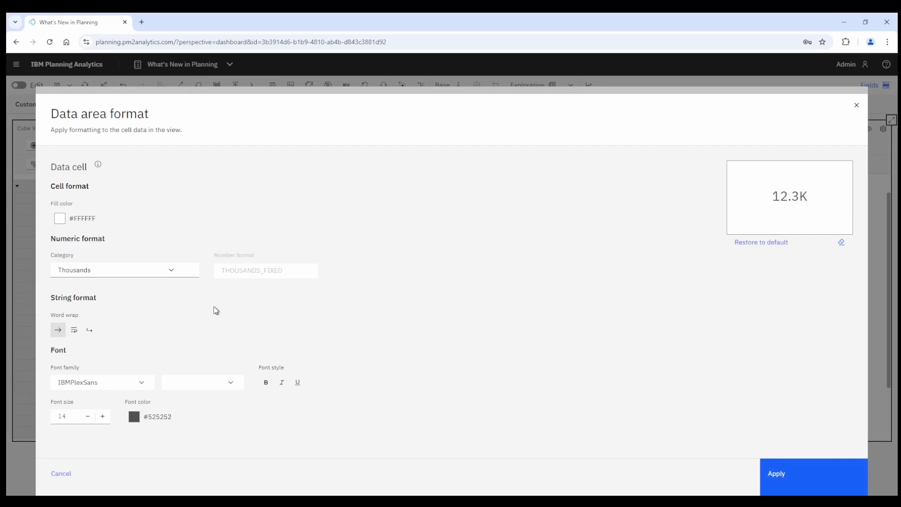
{"action": "left_click", "coordinate": [177, 273]}
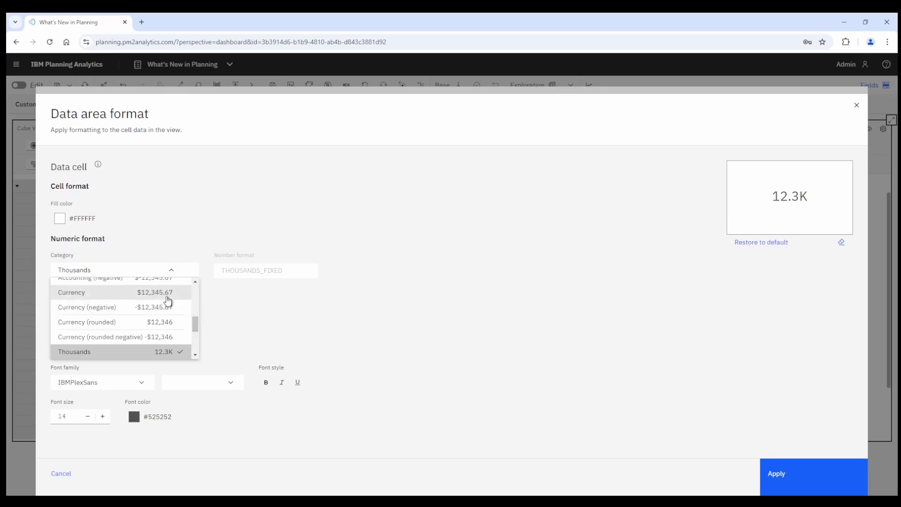
{"action": "left_click", "coordinate": [167, 295]}
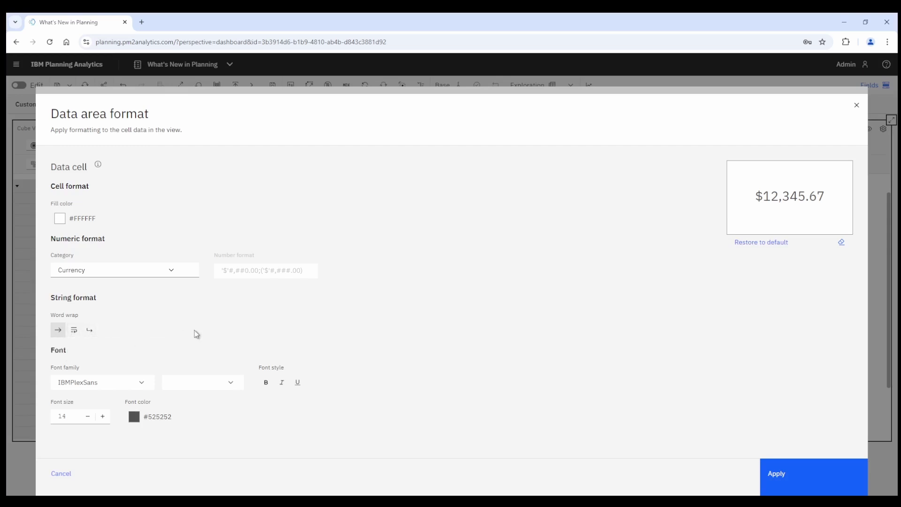
- Set the data area's font family to Roboto and examine the available font weights
{"action": "left_click", "coordinate": [143, 388]}
{"action": "left_click", "coordinate": [143, 389]}
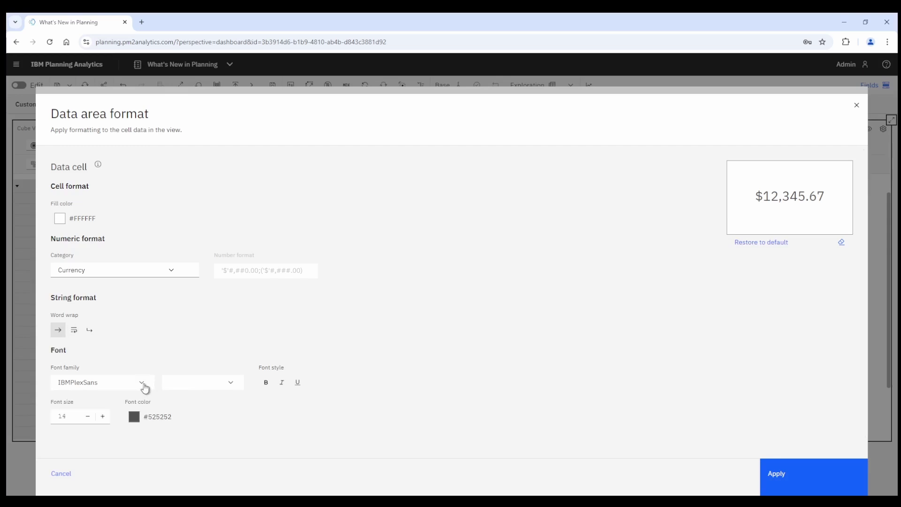
{"action": "left_click", "coordinate": [232, 384]}
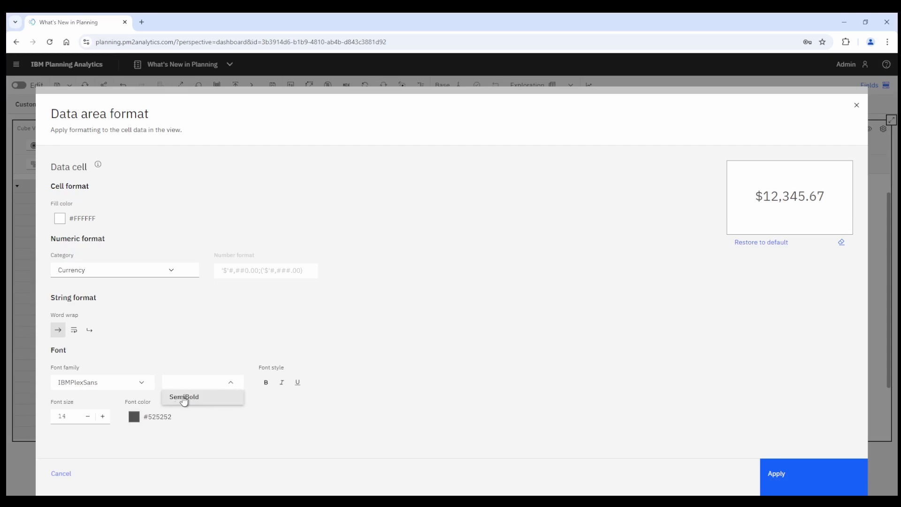
{"action": "left_click", "coordinate": [141, 382]}
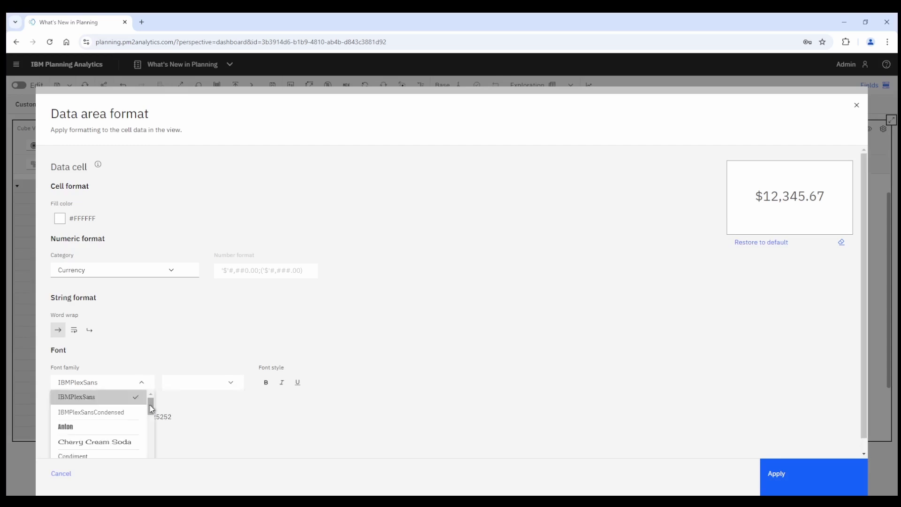
{"action": "left_click_drag", "start_coordinate": [150, 406], "coordinate": [151, 453]}
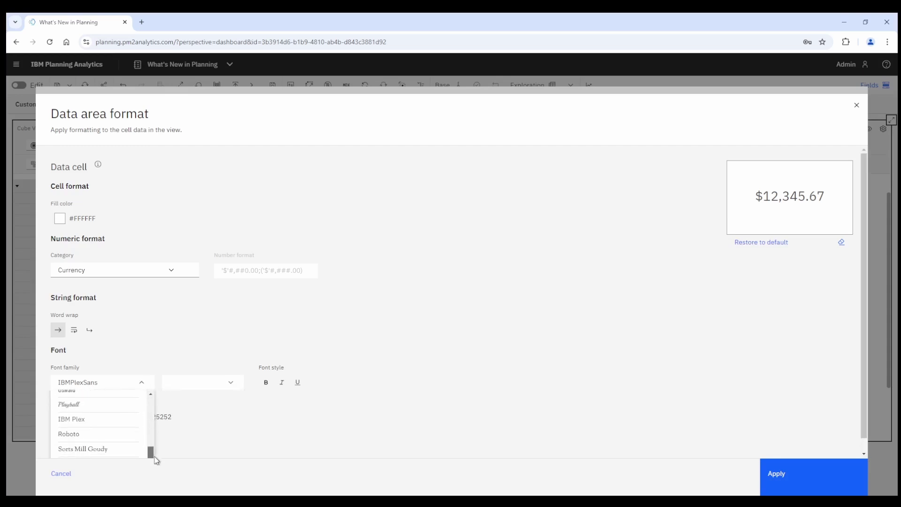
{"action": "left_click", "coordinate": [101, 436]}
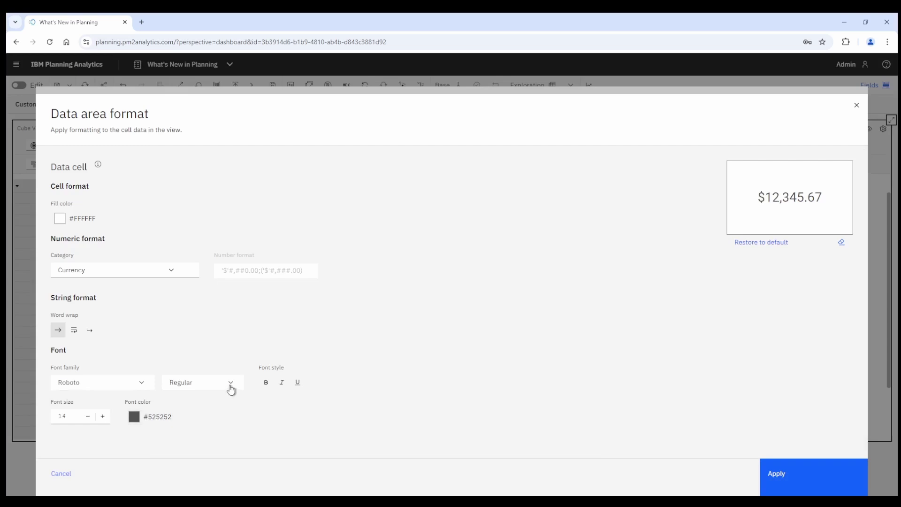
{"action": "left_click", "coordinate": [231, 385]}
{"action": "mouse_move", "coordinate": [242, 434]}
{"action": "left_mouse_down"}
{"action": "mouse_move", "coordinate": [243, 412]}
{"action": "mouse_move", "coordinate": [242, 441]}
{"action": "left_mouse_up"}
{"action": "left_click", "coordinate": [229, 382]}
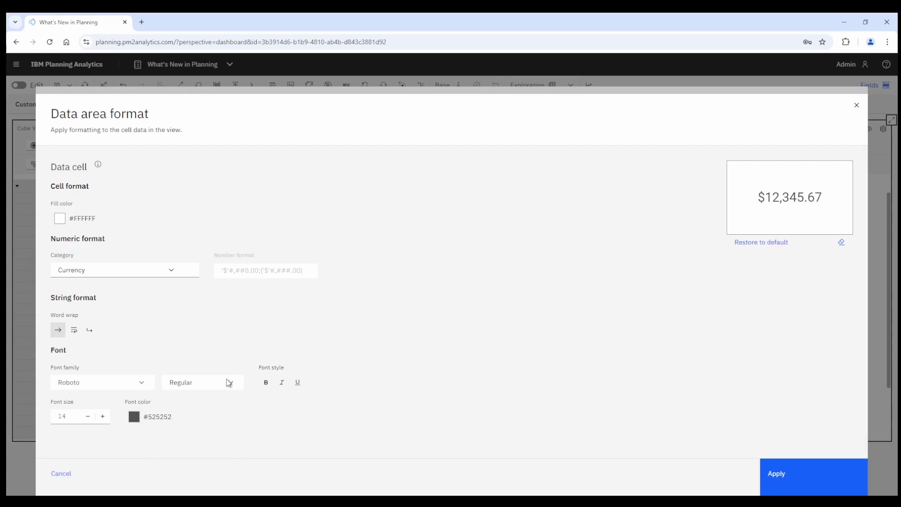
- Style the data area's text as bold, italic and underlined, and leave the data area format
{"action": "left_click", "coordinate": [266, 383]}
{"action": "left_click", "coordinate": [282, 383]}
{"action": "left_click", "coordinate": [297, 387]}
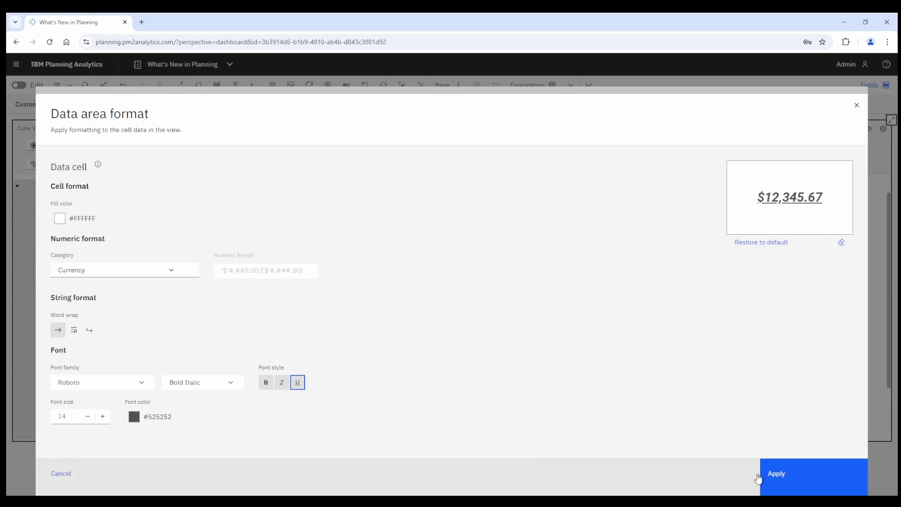
{"action": "left_click", "coordinate": [797, 472]}
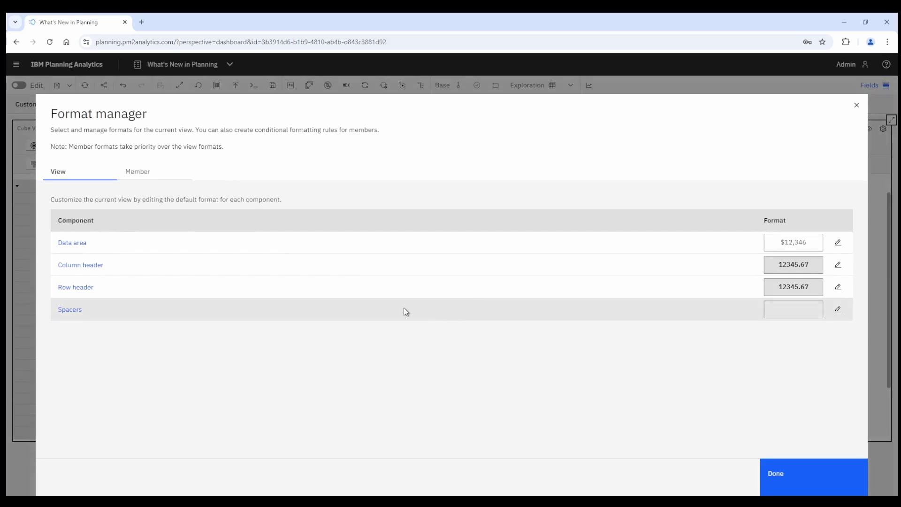
- Open the column header format, try inheriting the fill color, and set the fill to green #42BE65 with inheritance off
{"action": "left_click", "coordinate": [68, 266]}
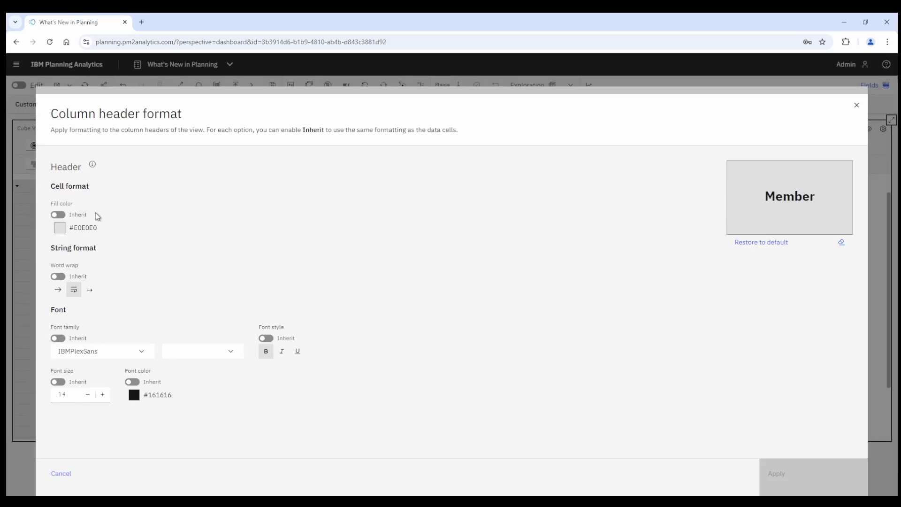
{"action": "left_click", "coordinate": [58, 215]}
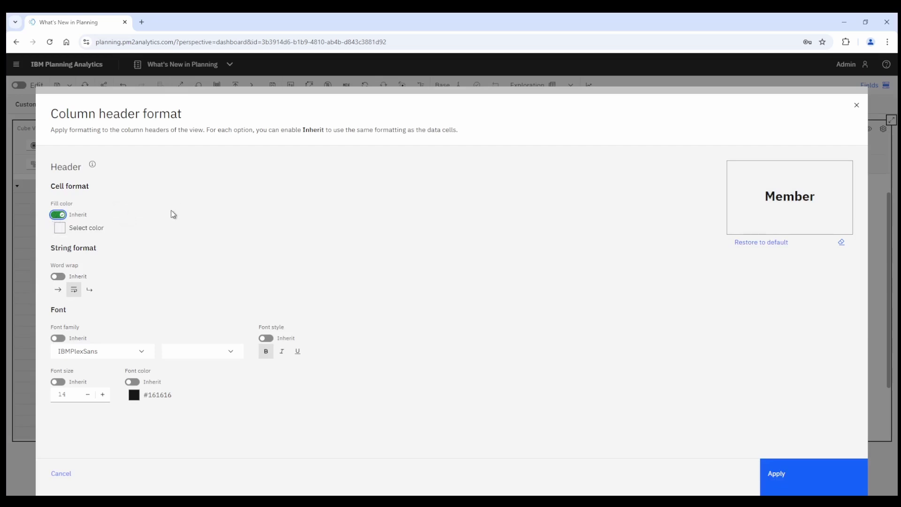
{"action": "left_click", "coordinate": [63, 215]}
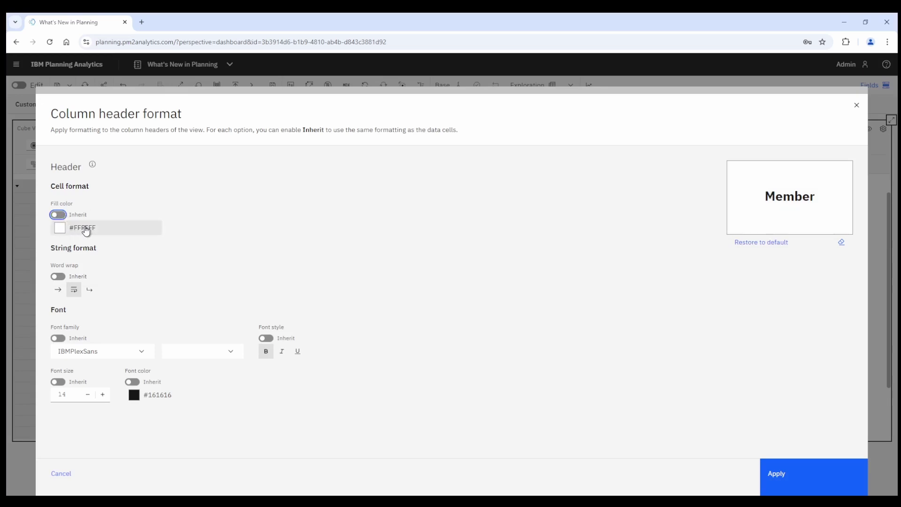
{"action": "left_click", "coordinate": [81, 229]}
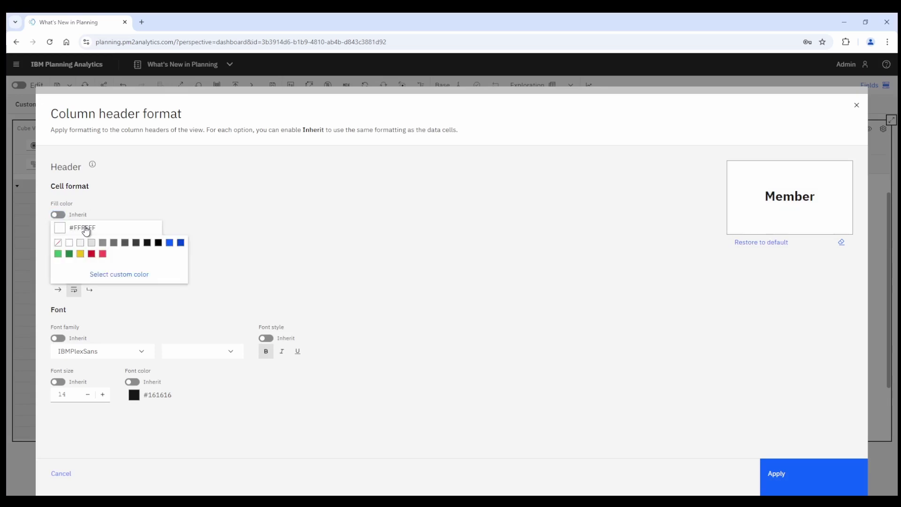
{"action": "left_click", "coordinate": [58, 254]}
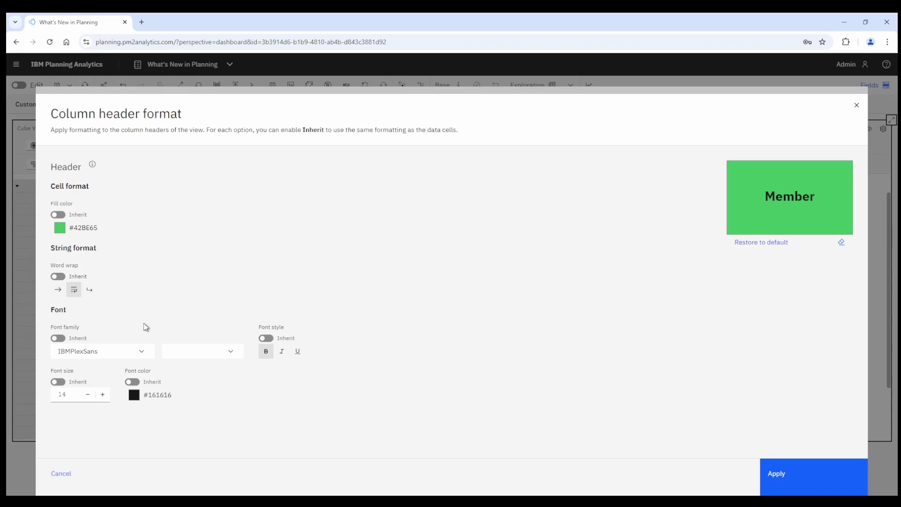
- Examine the column header's font families, set its text to italic and underlined without bold, and apply the format
{"action": "left_click", "coordinate": [142, 353]}
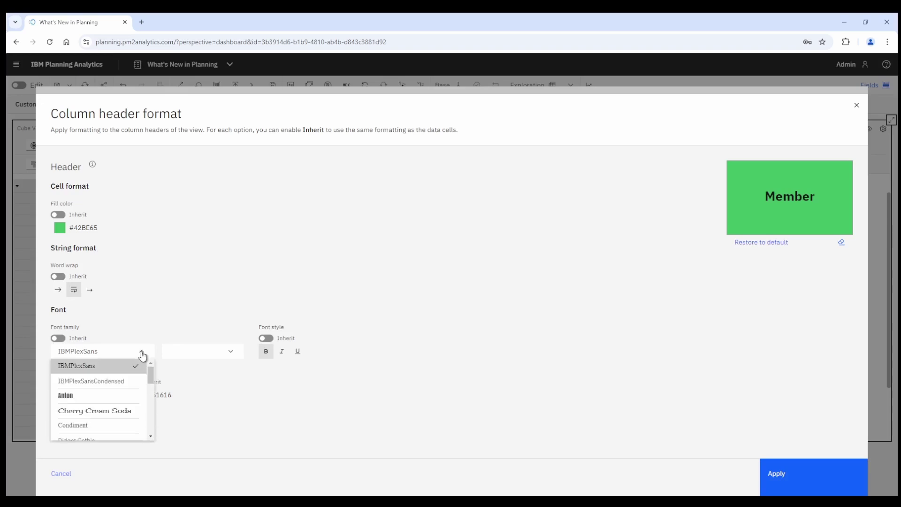
{"action": "left_click", "coordinate": [141, 353]}
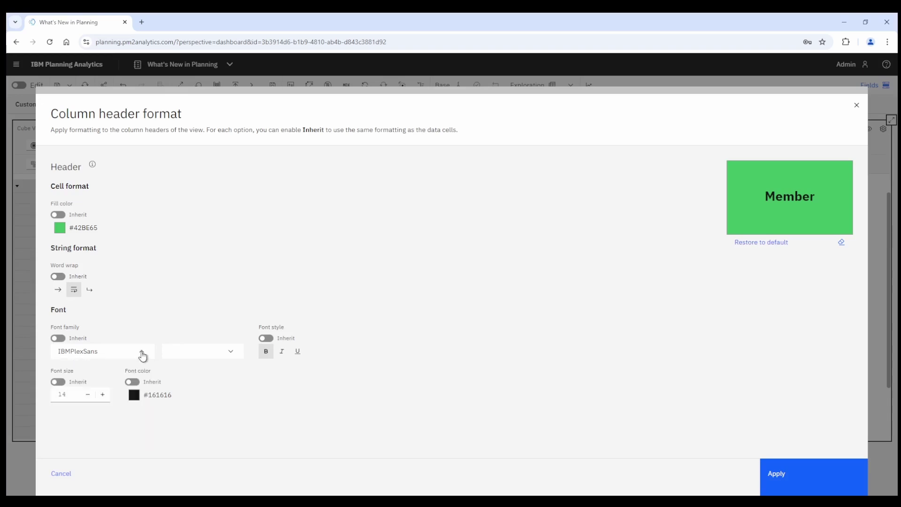
{"action": "left_click", "coordinate": [267, 353]}
{"action": "left_click", "coordinate": [284, 356]}
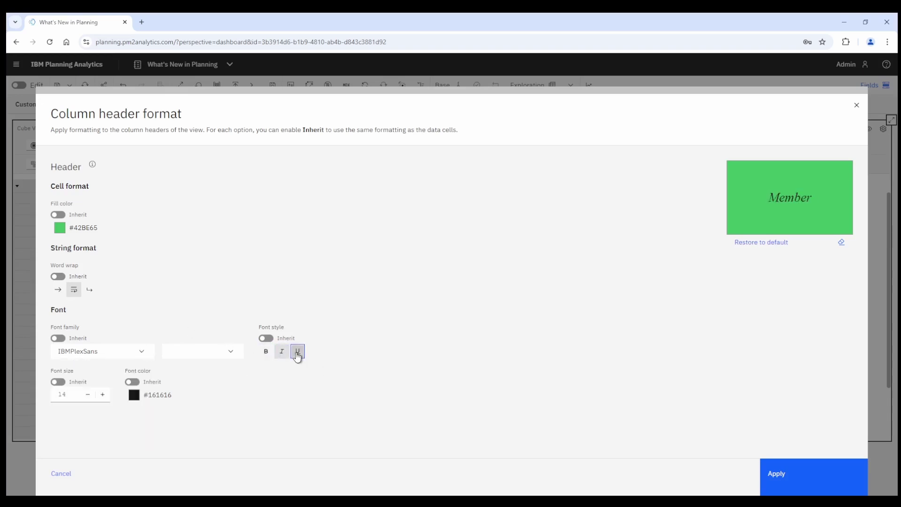
{"action": "left_click", "coordinate": [297, 352]}
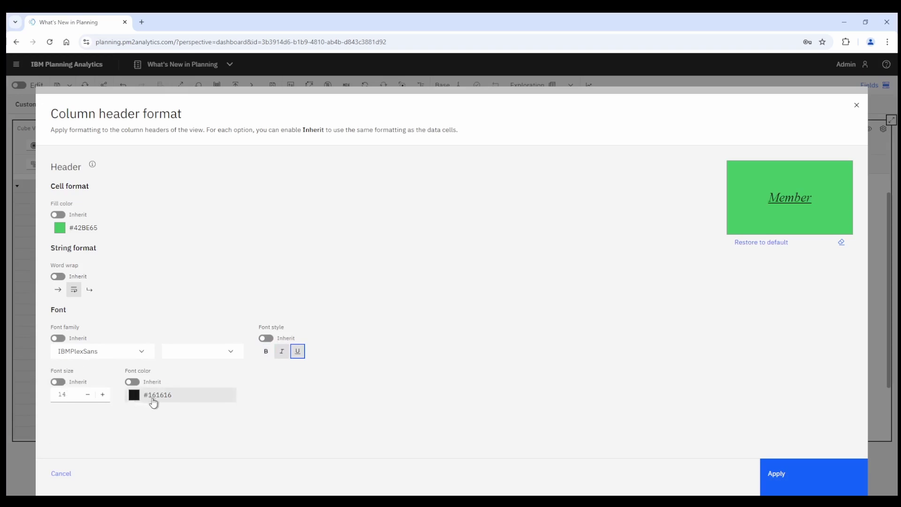
{"action": "left_click", "coordinate": [792, 477]}
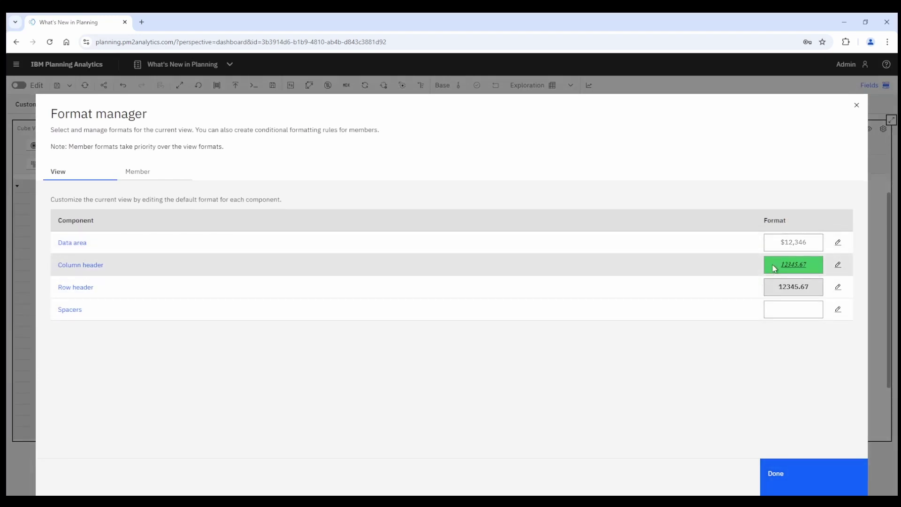
- Review the row header format without changing it, and examine the fill color choices for the spacers
{"action": "left_click", "coordinate": [81, 288]}
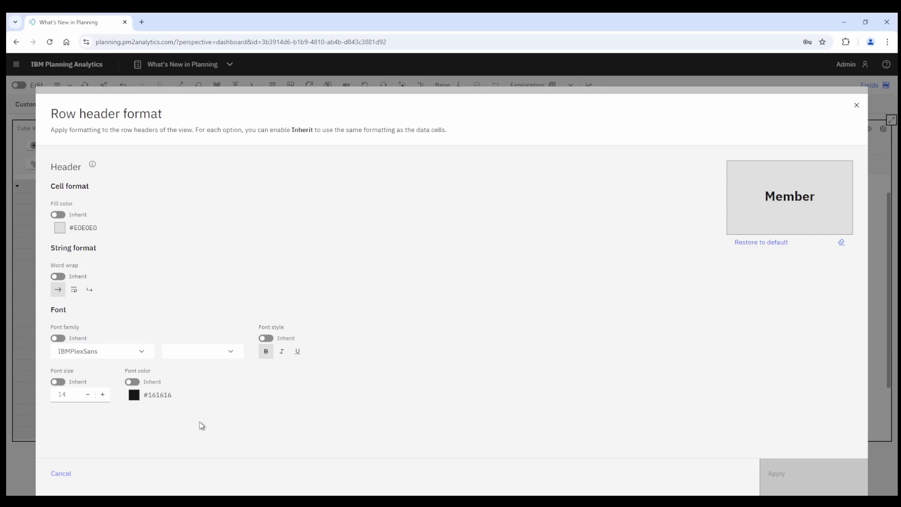
{"action": "left_click", "coordinate": [125, 478]}
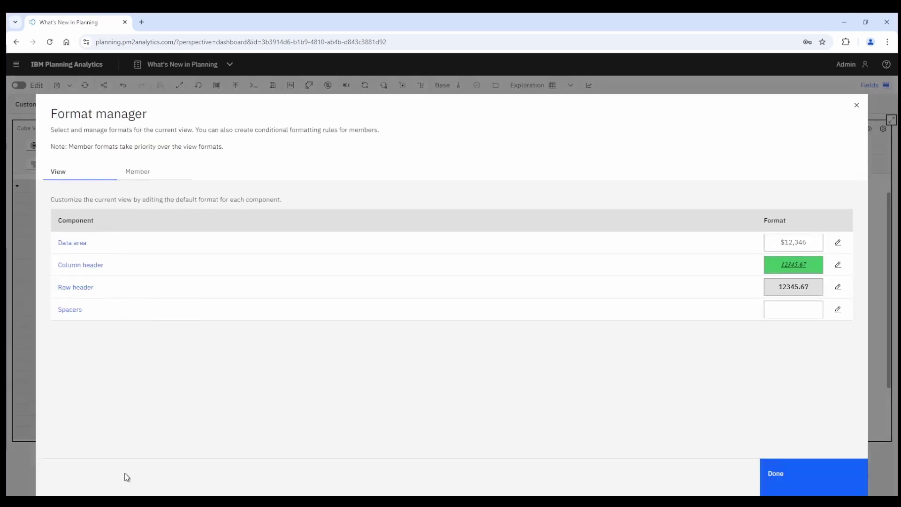
{"action": "left_click", "coordinate": [71, 310]}
{"action": "left_click", "coordinate": [86, 220]}
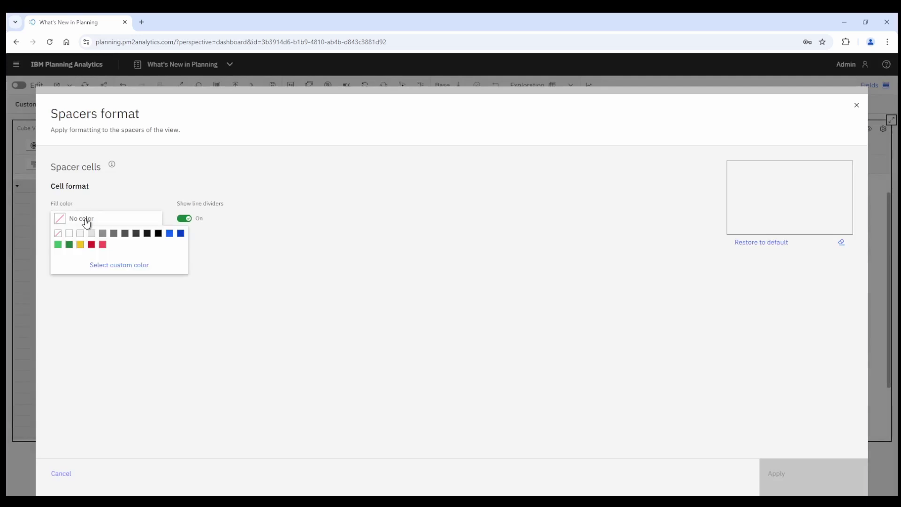
{"action": "left_click", "coordinate": [98, 294]}
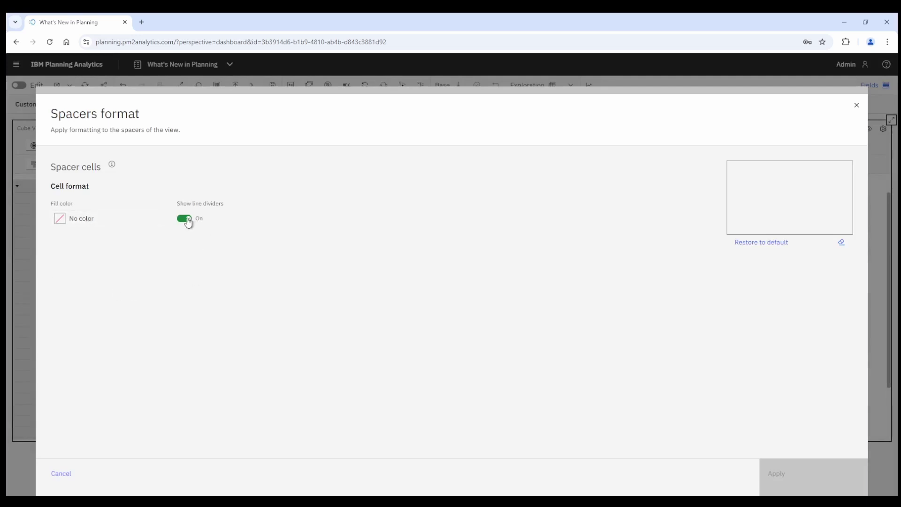
- Try hiding the spacers' line dividers, turn them back on, and apply the formats to the view
{"action": "left_click", "coordinate": [187, 219]}
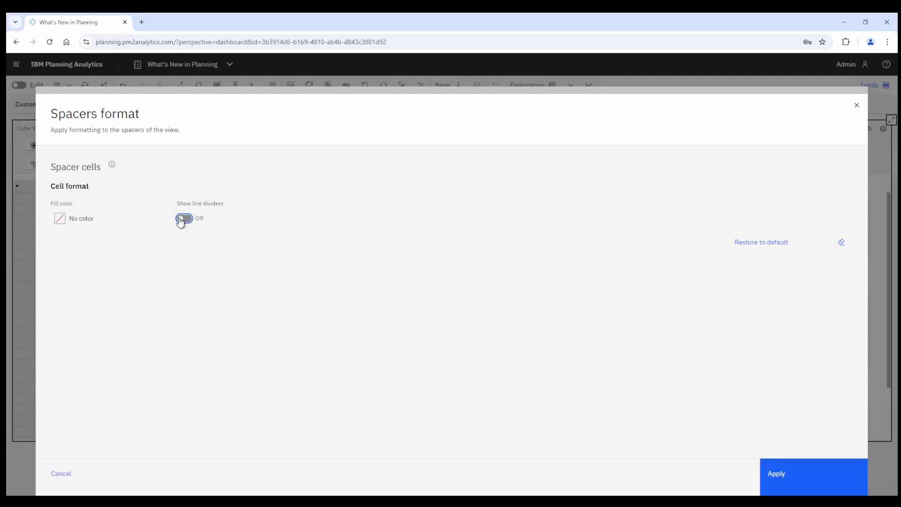
{"action": "left_click", "coordinate": [181, 220]}
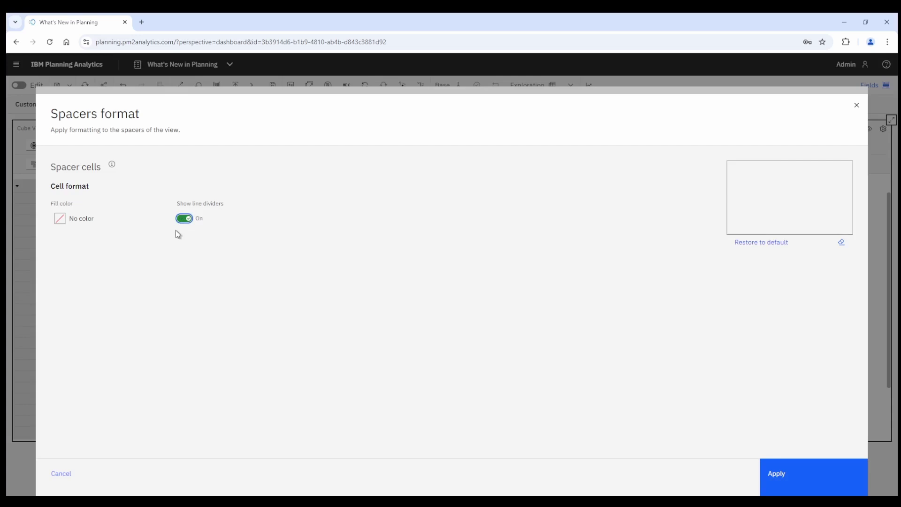
{"action": "left_click", "coordinate": [789, 486]}
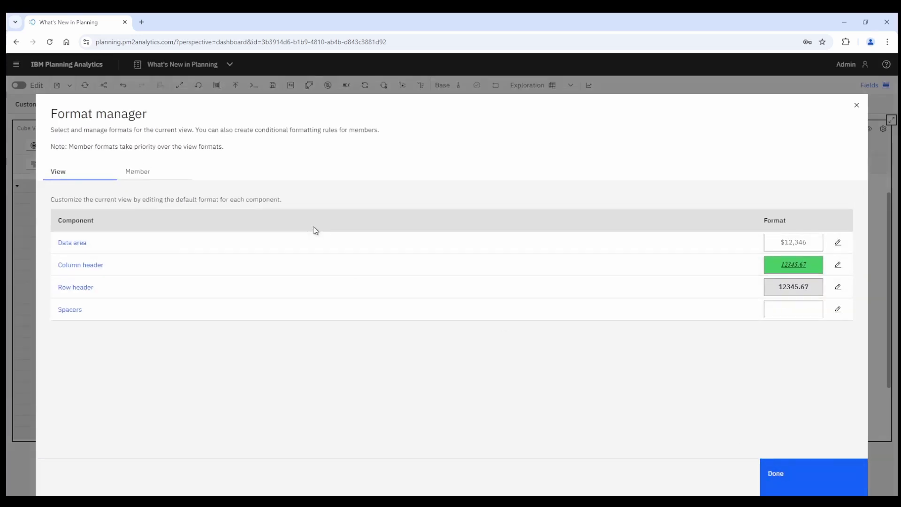
{"action": "left_click", "coordinate": [812, 477]}
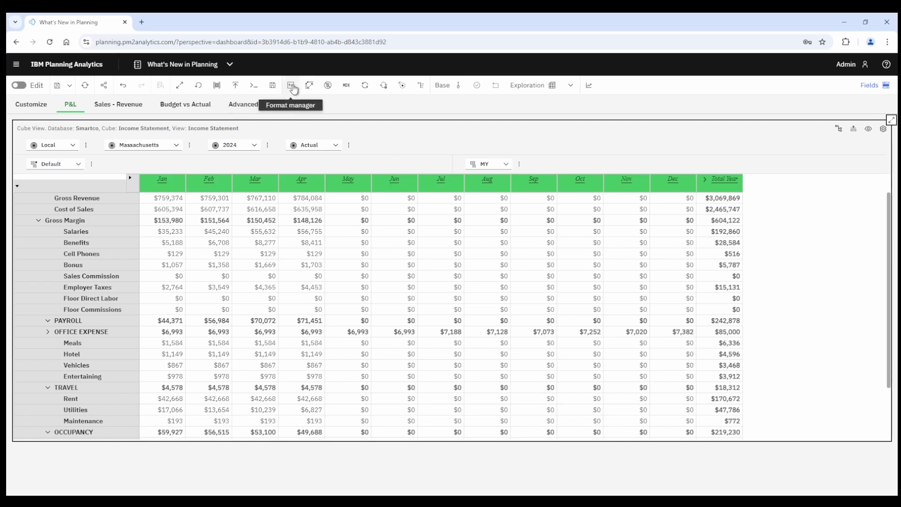
- Reopen the Format manager, restore the column header format to its default, and apply it to the view
{"action": "left_click", "coordinate": [292, 87]}
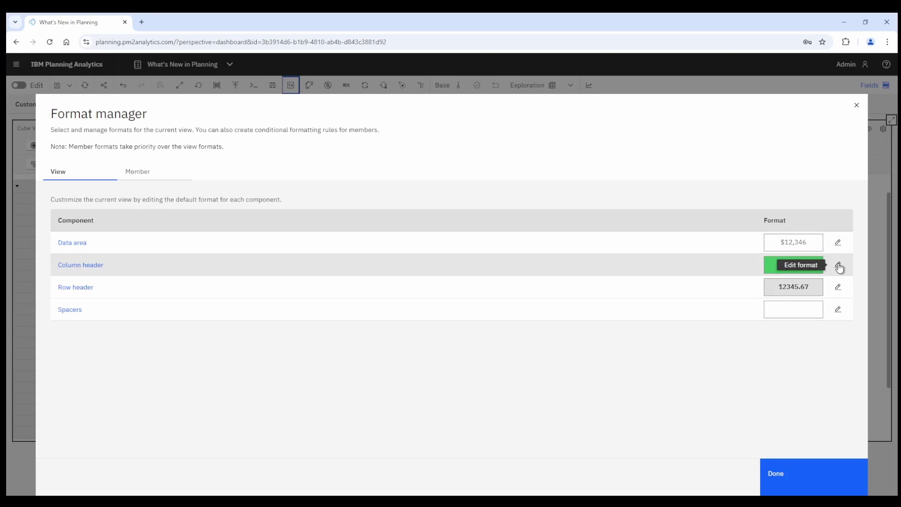
{"action": "left_click", "coordinate": [839, 265]}
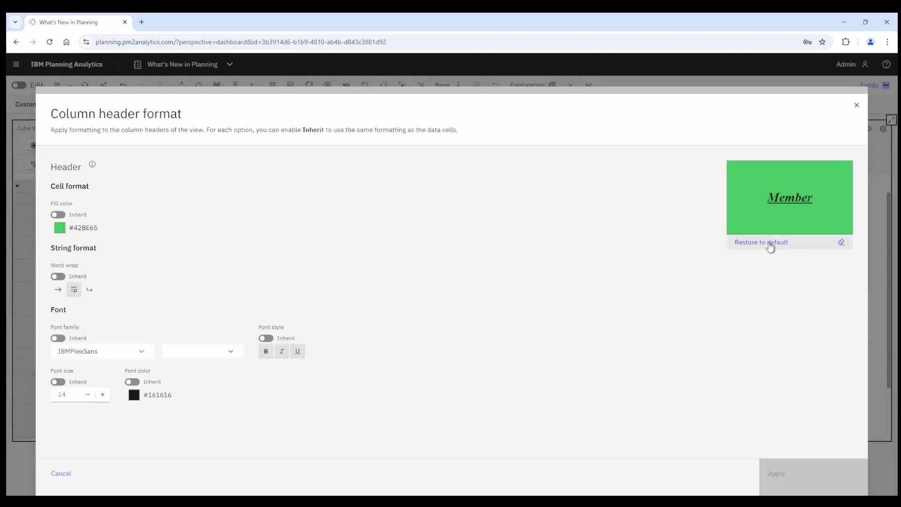
{"action": "left_click", "coordinate": [767, 246]}
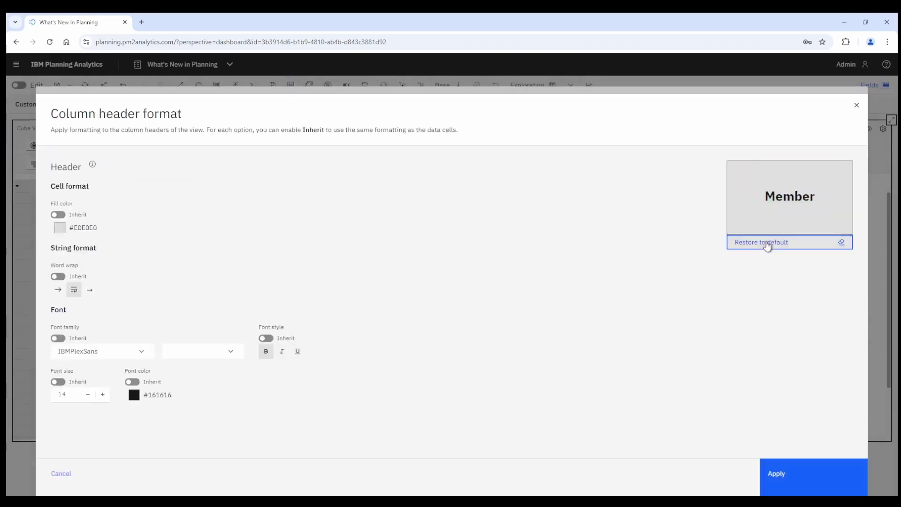
{"action": "left_click", "coordinate": [815, 472]}
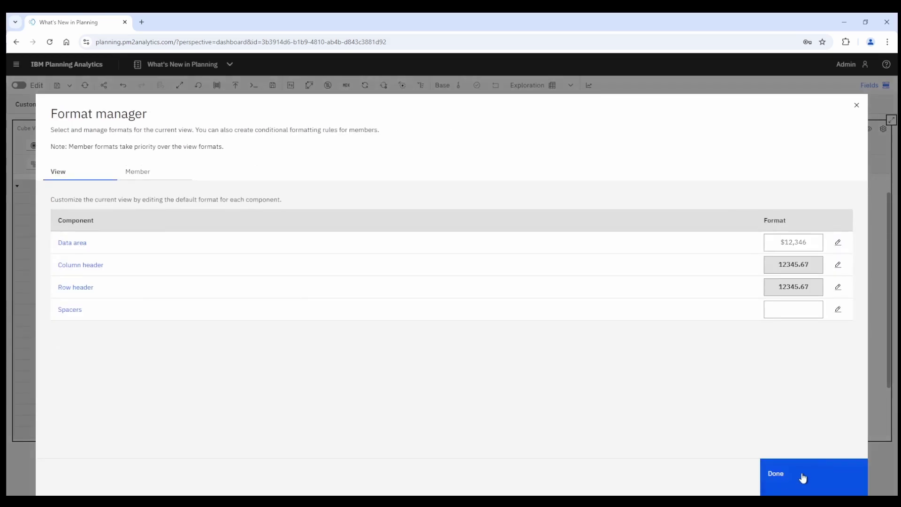
{"action": "left_click", "coordinate": [803, 478]}
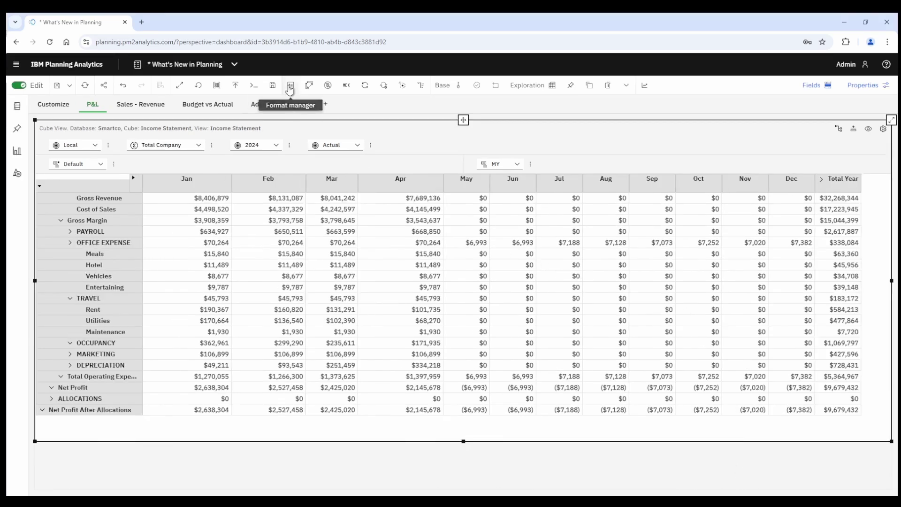
- In the Format manager, filter the member formats to the Organization dimension and the Organization hierarchy
{"action": "left_click", "coordinate": [290, 85]}
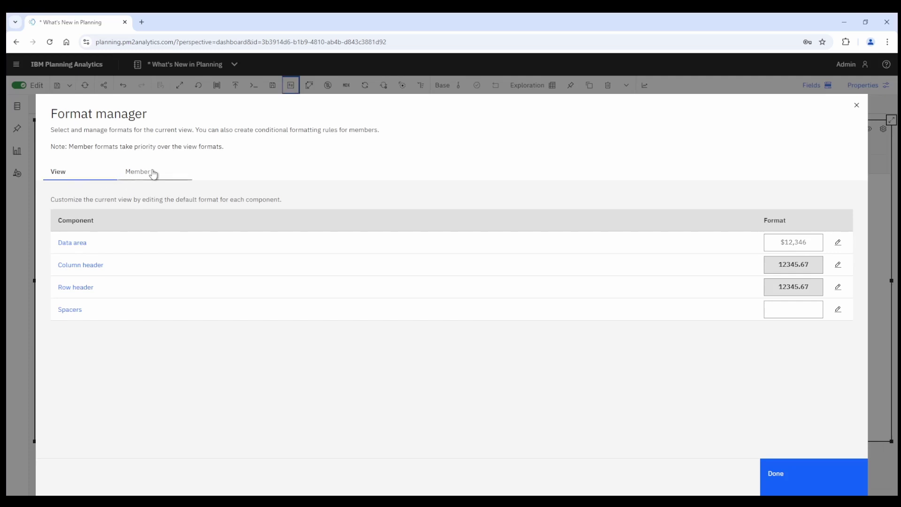
{"action": "left_click", "coordinate": [151, 172]}
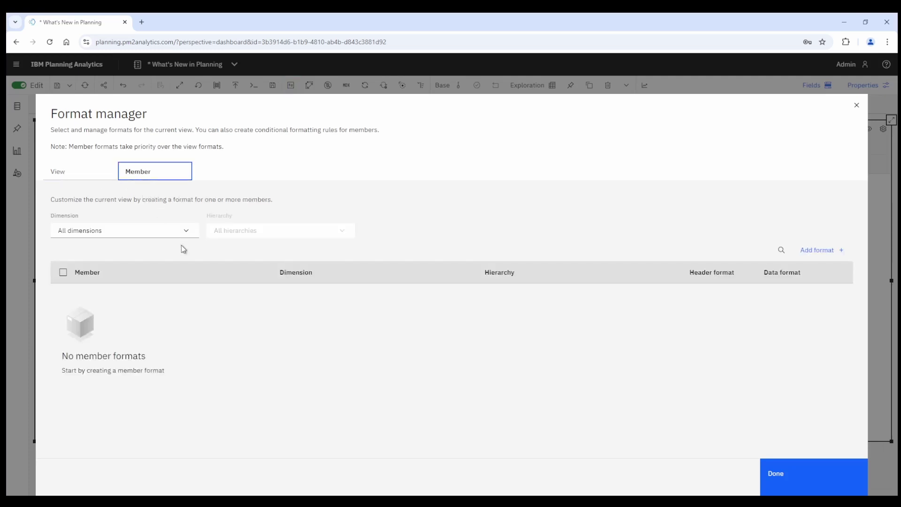
{"action": "left_click", "coordinate": [188, 232]}
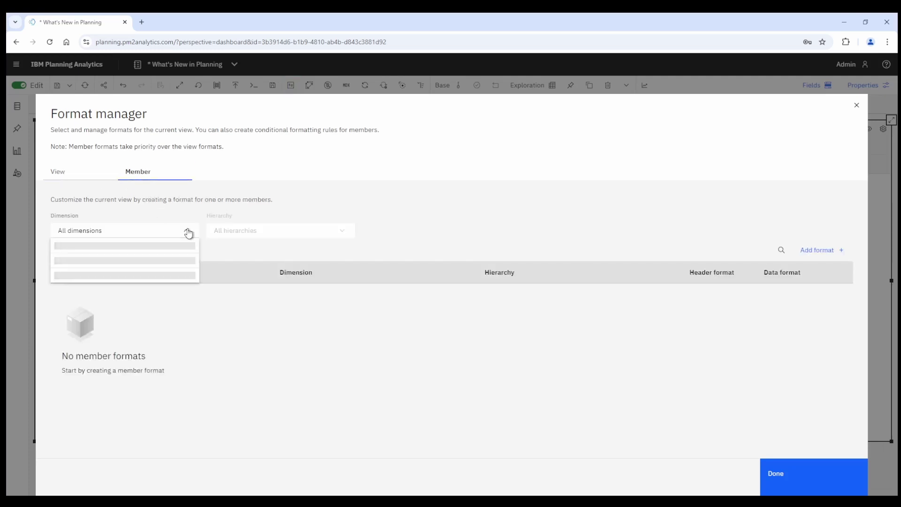
{"action": "left_click", "coordinate": [114, 261]}
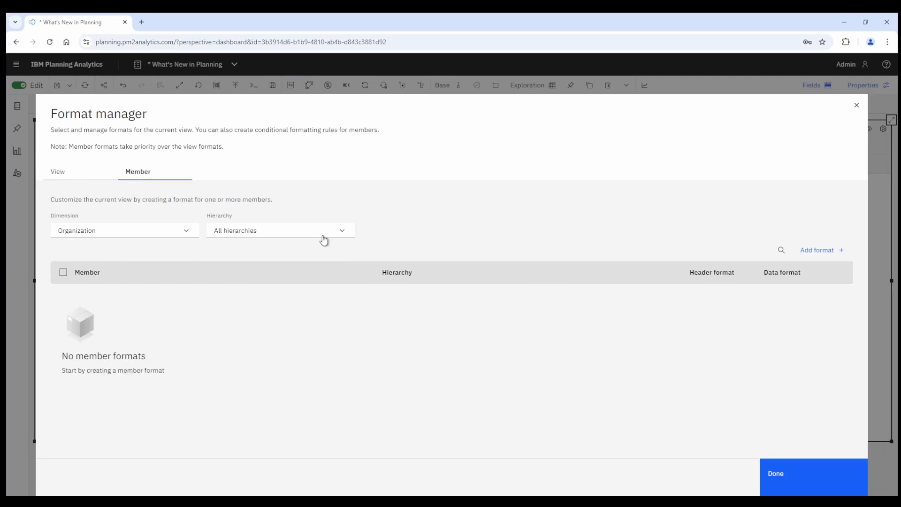
{"action": "left_click", "coordinate": [342, 235]}
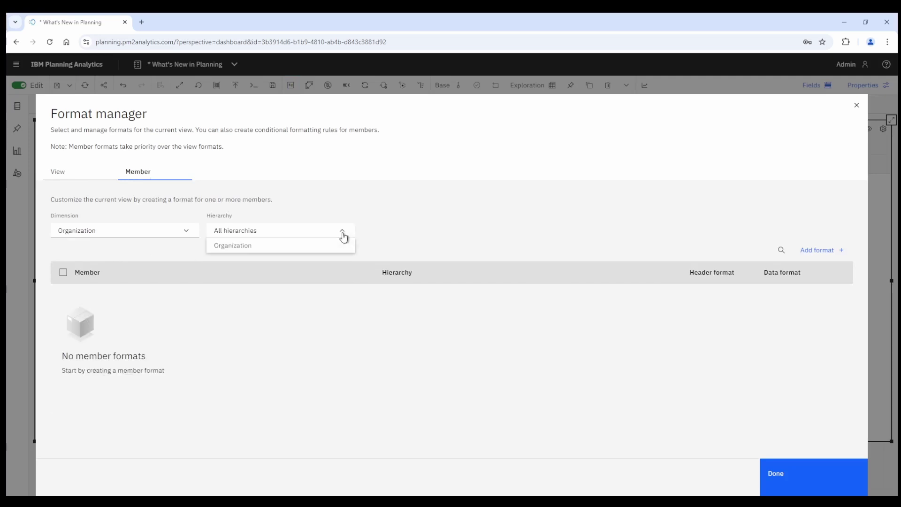
{"action": "left_click", "coordinate": [233, 247]}
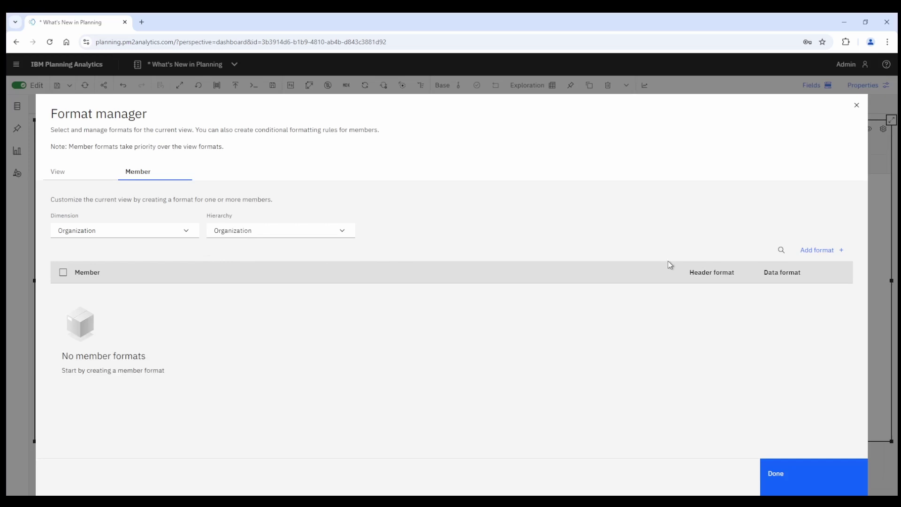
- Start a new member format for Massachusetts in the Organization hierarchy
{"action": "left_click", "coordinate": [823, 252]}
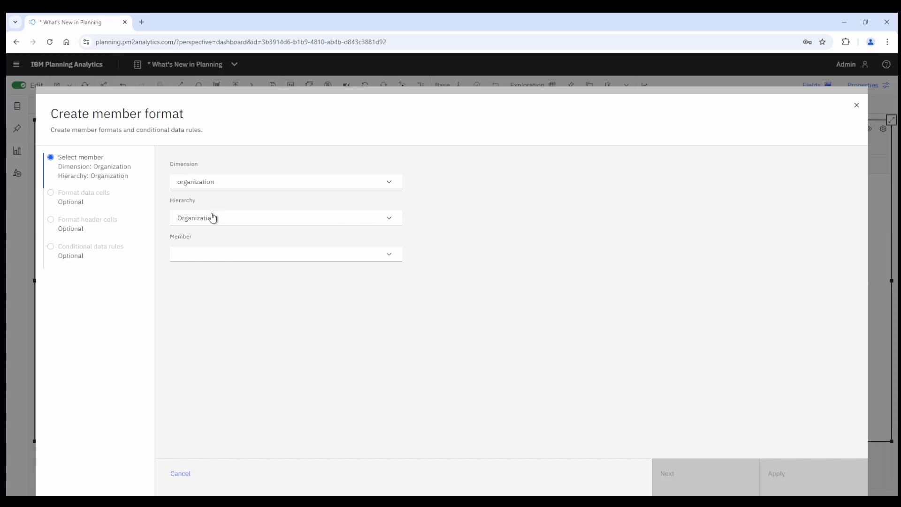
{"action": "left_click", "coordinate": [391, 253]}
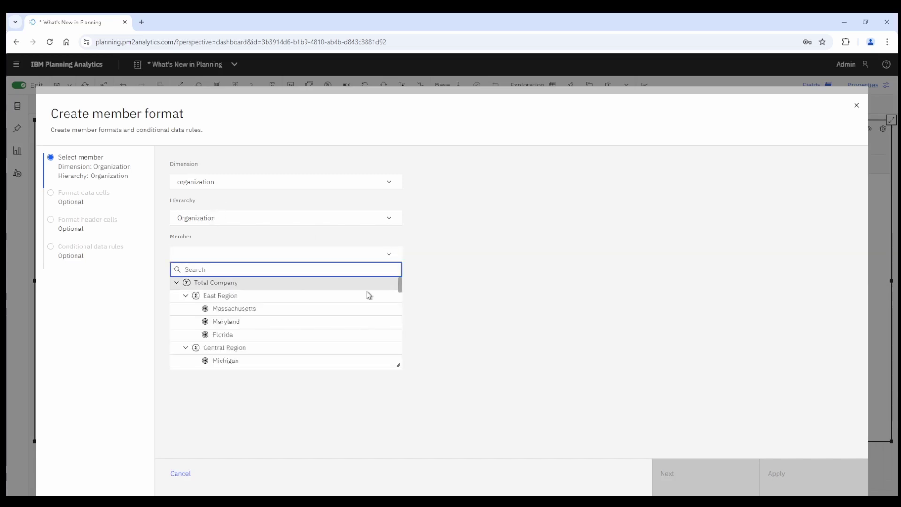
{"action": "left_click", "coordinate": [245, 310]}
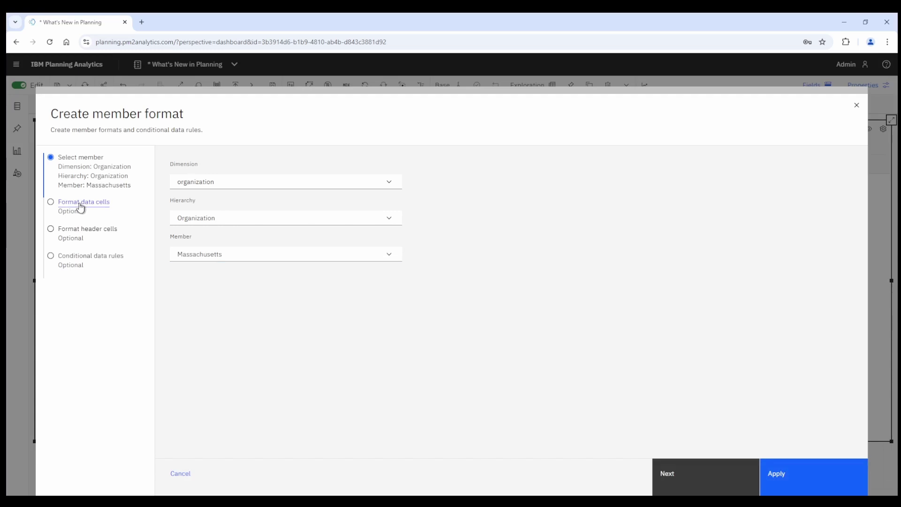
- Set the numeric format category of the Massachusetts data cells to Thousands
{"action": "left_click", "coordinate": [694, 470]}
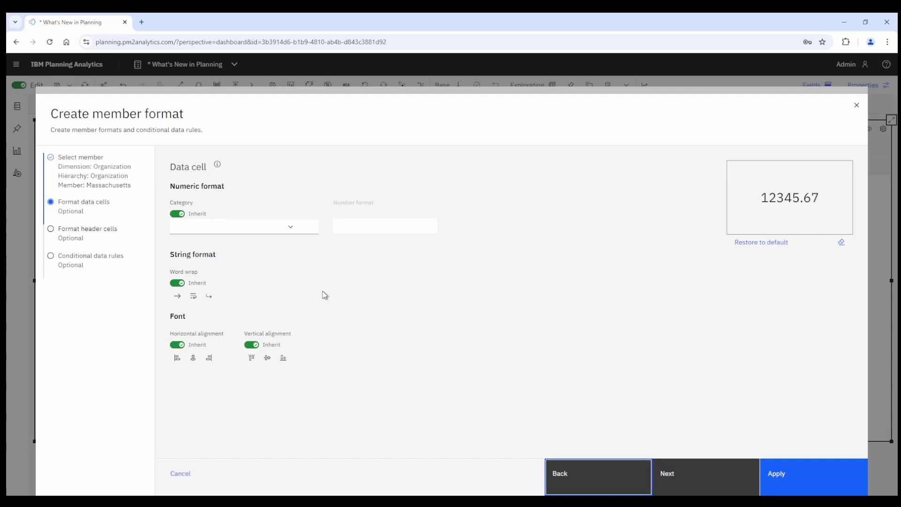
{"action": "left_click", "coordinate": [292, 230]}
{"action": "left_click_drag", "start_coordinate": [314, 256], "coordinate": [315, 290]}
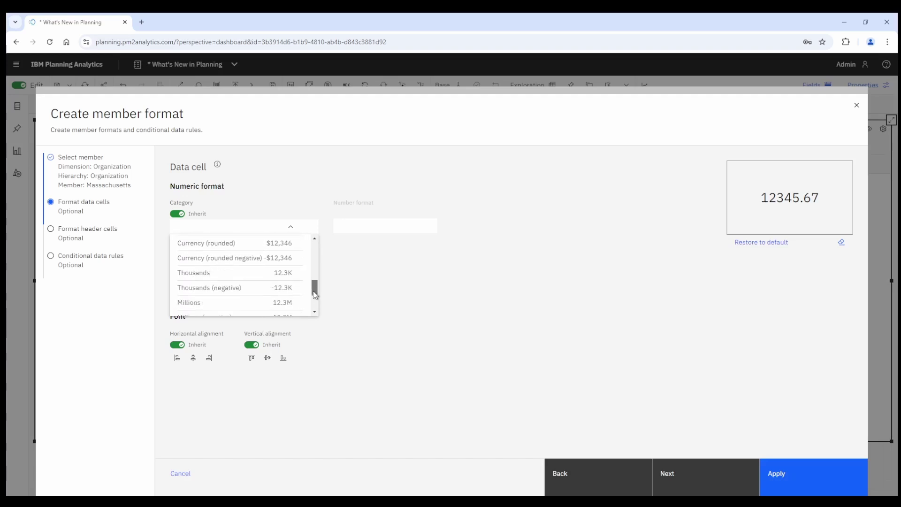
{"action": "left_click", "coordinate": [202, 274]}
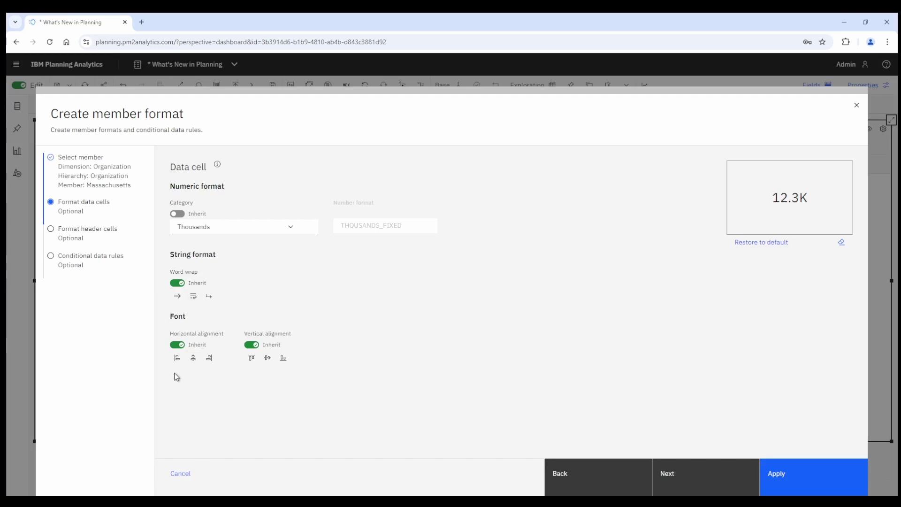
- Look over the header cell format, and add a conditional data rule for Massachusetts with the Value type
{"action": "left_click", "coordinate": [76, 235]}
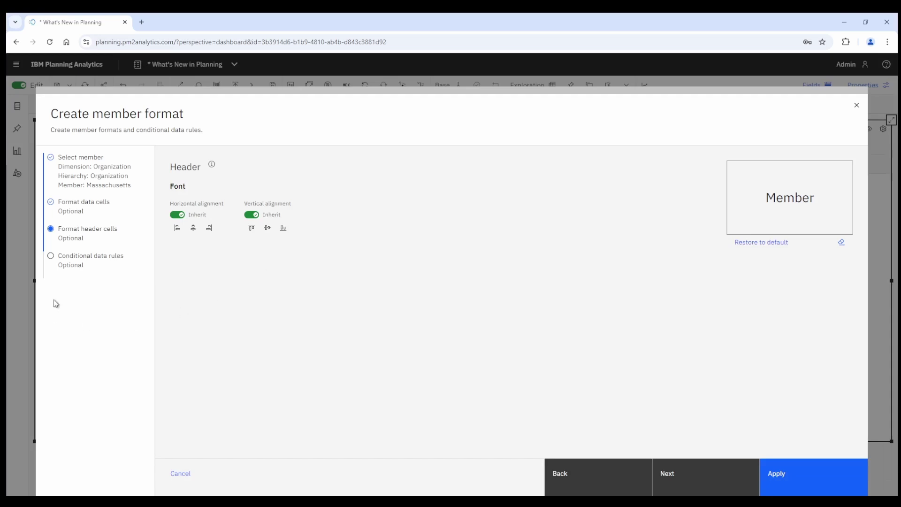
{"action": "left_click", "coordinate": [77, 262]}
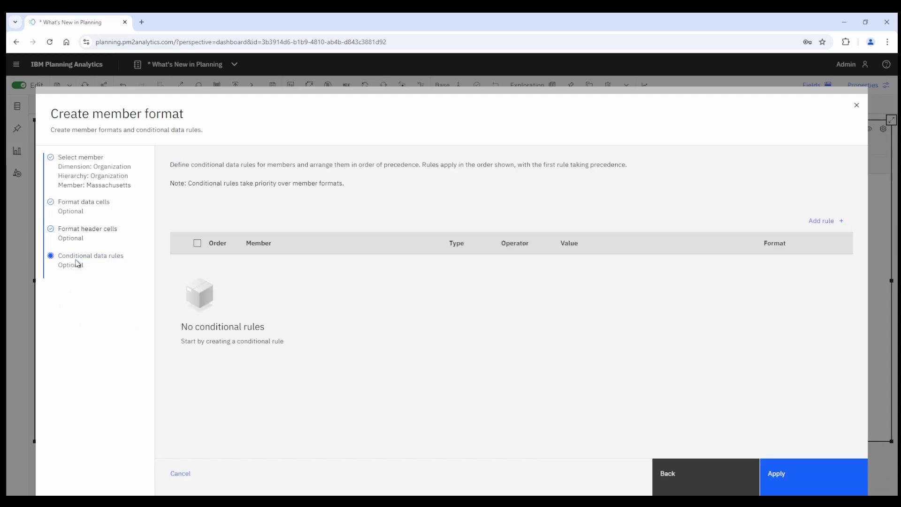
{"action": "left_click", "coordinate": [823, 225]}
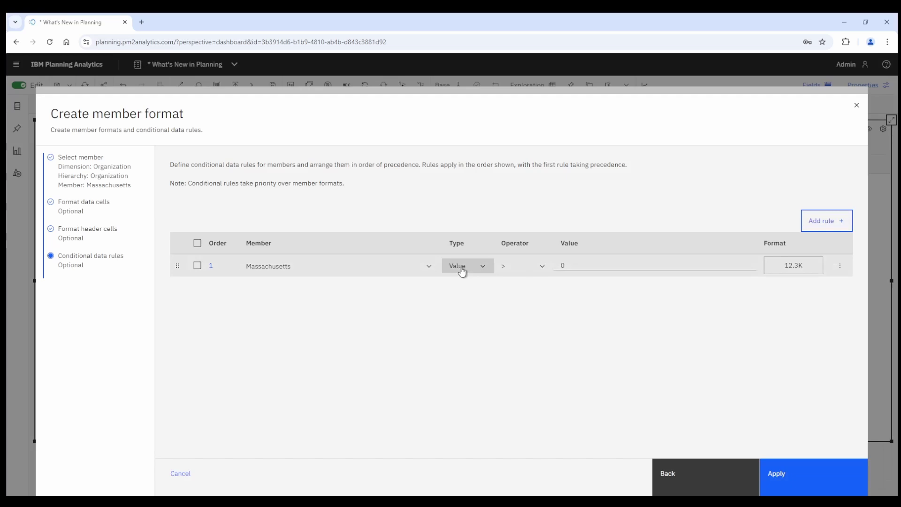
{"action": "left_click", "coordinate": [482, 267]}
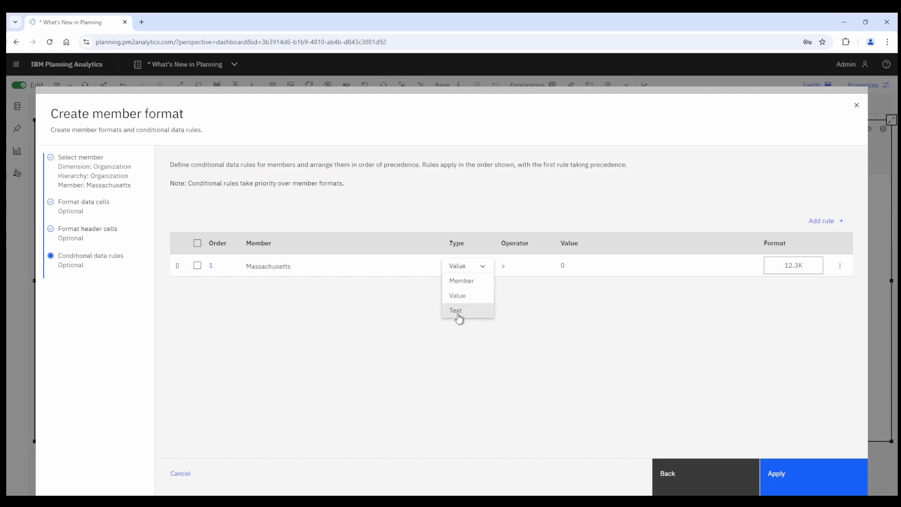
{"action": "left_click", "coordinate": [464, 297]}
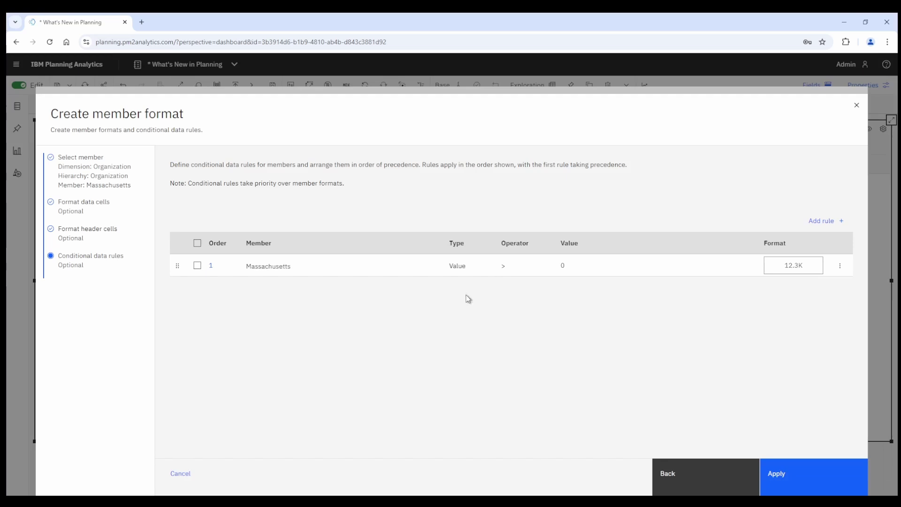
- Set the Massachusetts conditional rule's value to 10000.00, with the > operator
{"action": "left_click", "coordinate": [517, 268]}
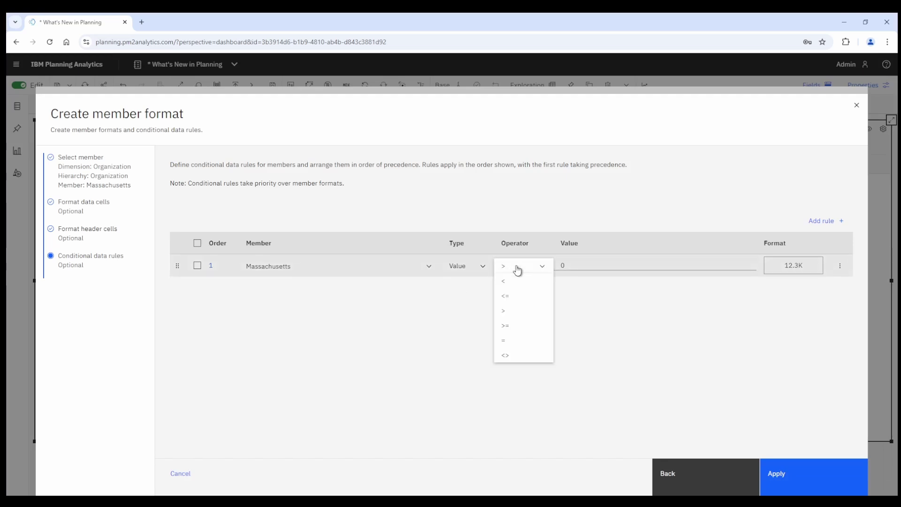
{"action": "left_click", "coordinate": [565, 265]}
{"action": "left_click", "coordinate": [562, 265]}
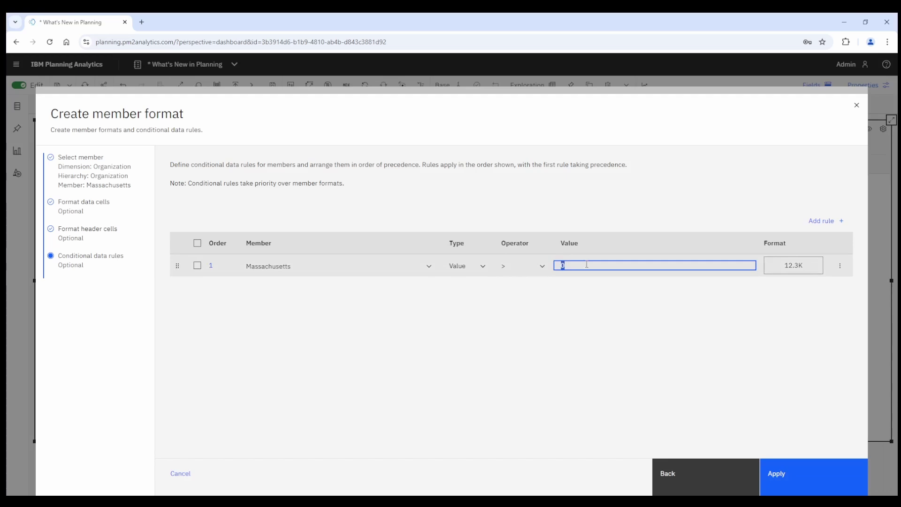
{"action": "type", "text": "10000.00"}
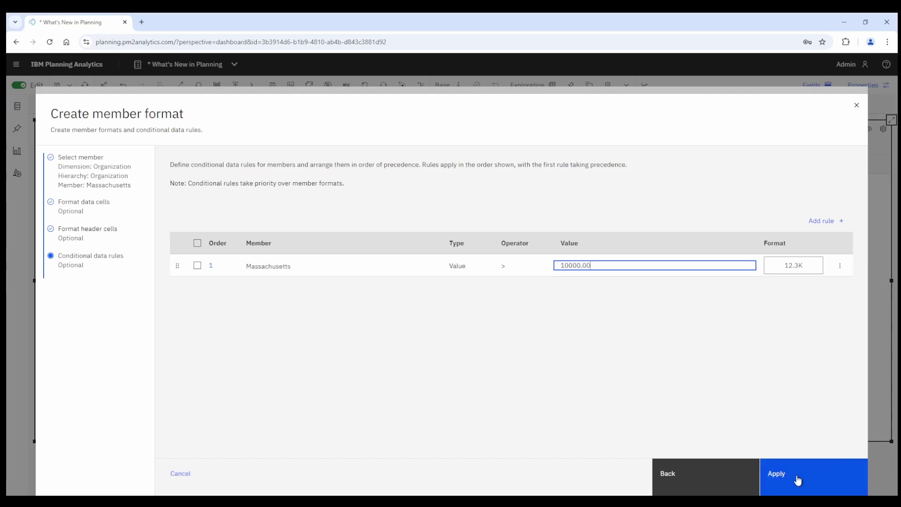
- Format the Massachusetts rule with font color #42BE65 and the green circle indicator, and apply the member format to the view
{"action": "left_click", "coordinate": [840, 266]}
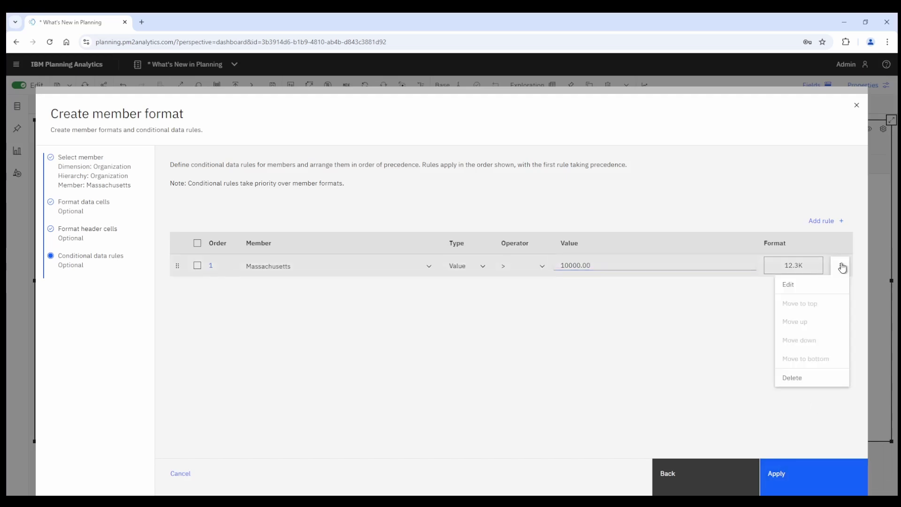
{"action": "left_click", "coordinate": [793, 286]}
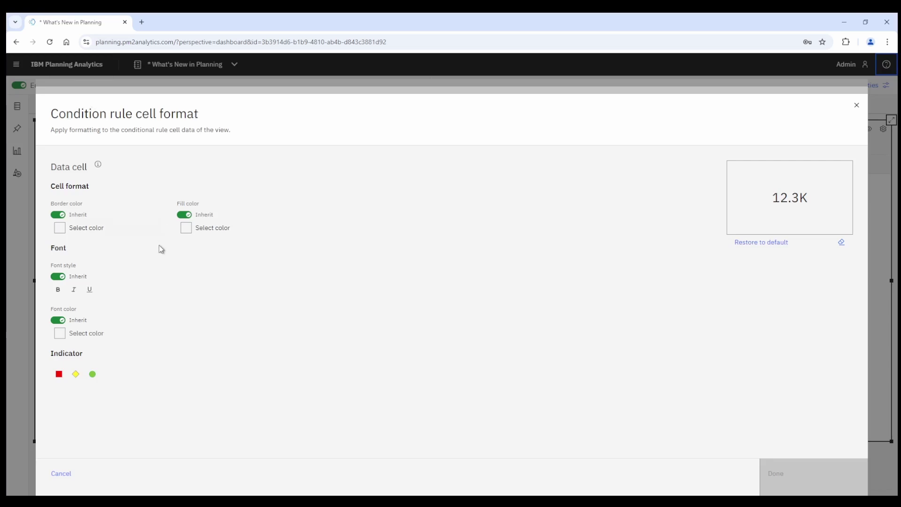
{"action": "left_click", "coordinate": [83, 232]}
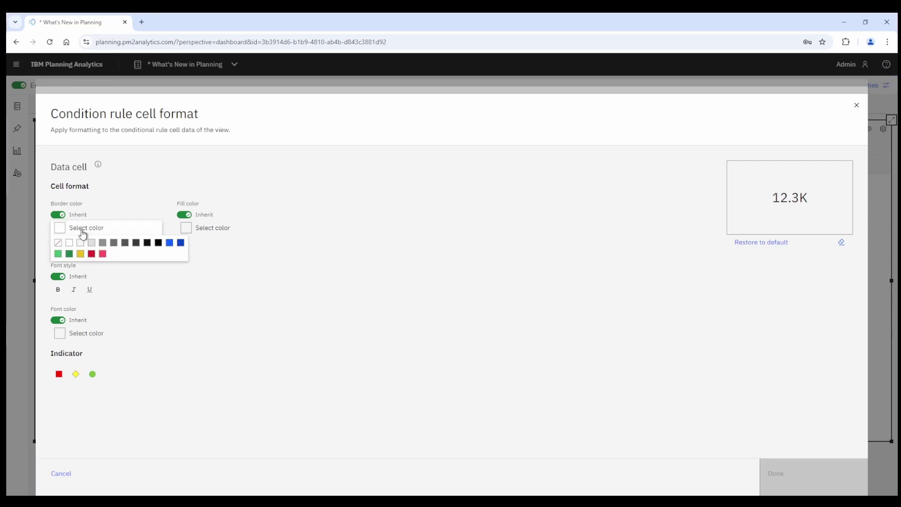
{"action": "left_click", "coordinate": [203, 231]}
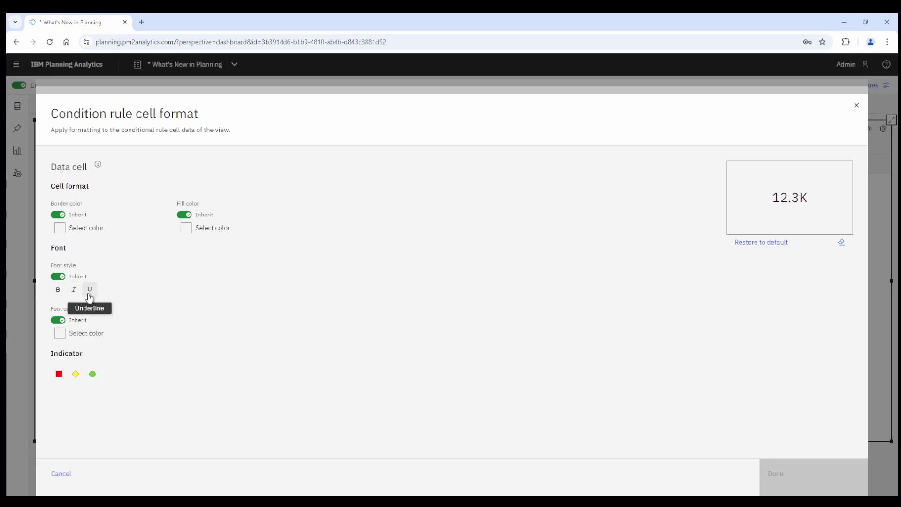
{"action": "left_click", "coordinate": [60, 336]}
{"action": "left_click", "coordinate": [59, 359]}
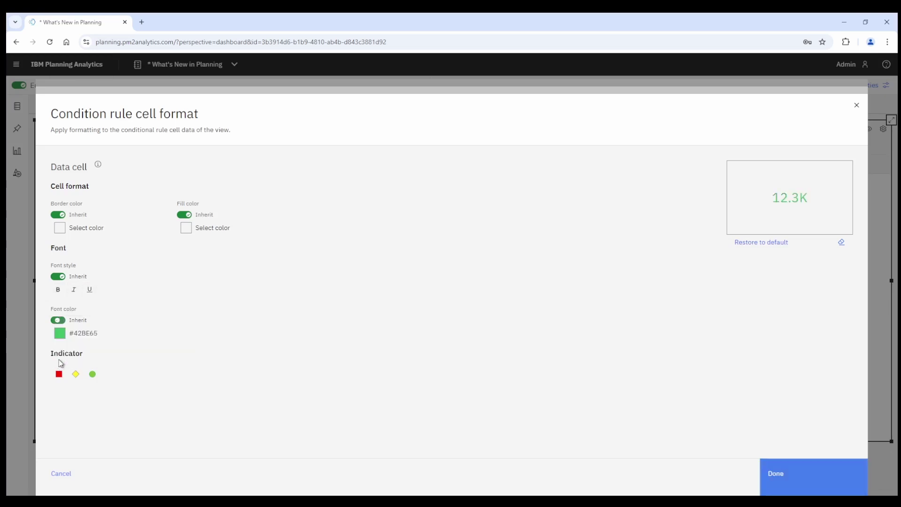
{"action": "left_click", "coordinate": [93, 378]}
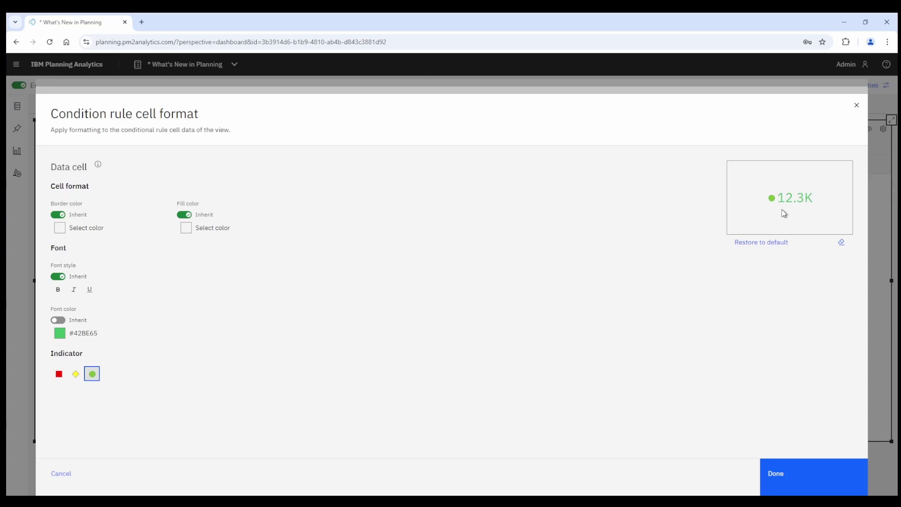
{"action": "left_click", "coordinate": [786, 474]}
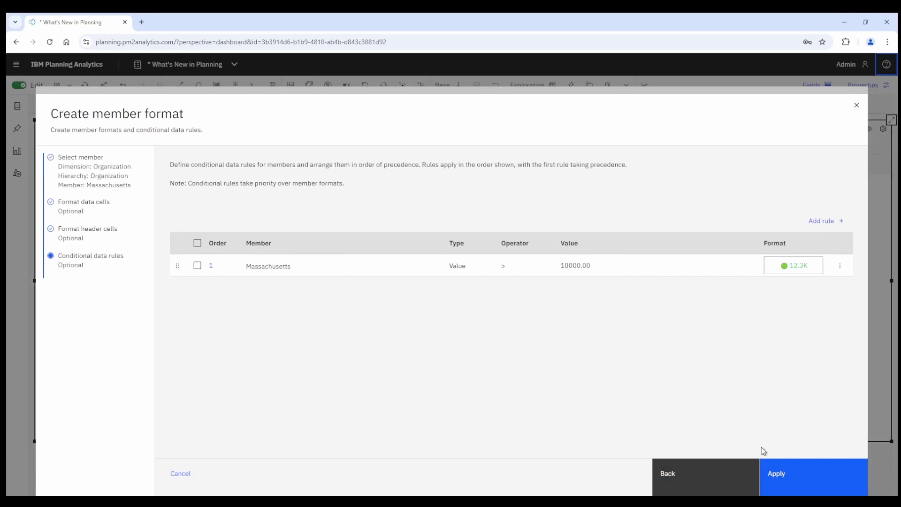
{"action": "left_click", "coordinate": [789, 475]}
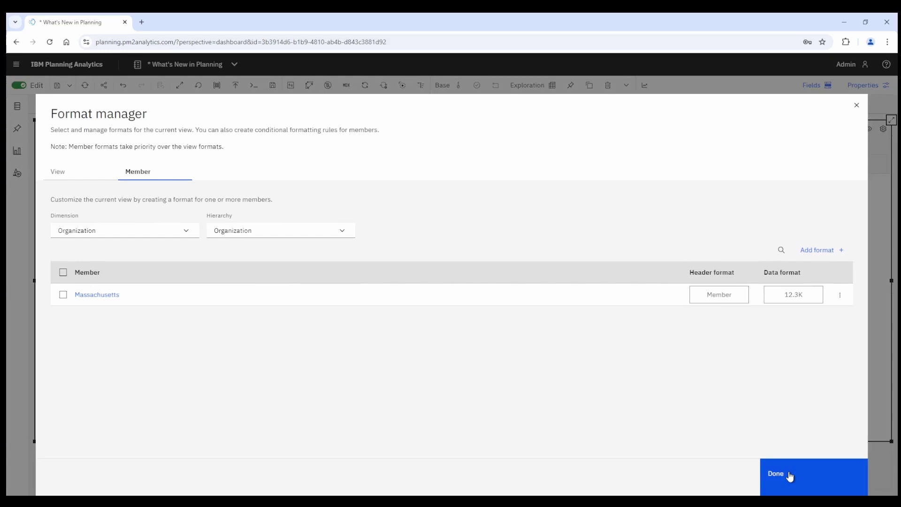
{"action": "left_click", "coordinate": [790, 474]}
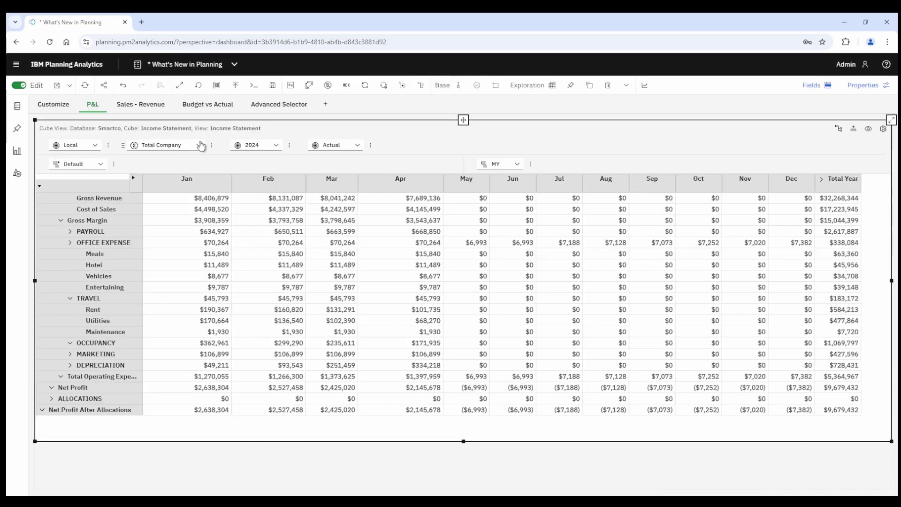
- Set the organization to Massachusetts, exchange it with the row accounts set, and swap the view's rows and columns
{"action": "left_click", "coordinate": [200, 145]}
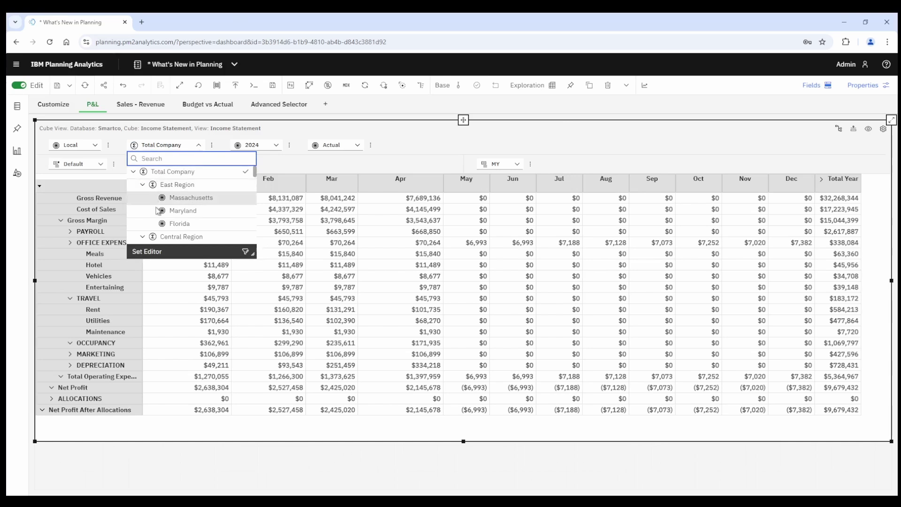
{"action": "left_click", "coordinate": [187, 201]}
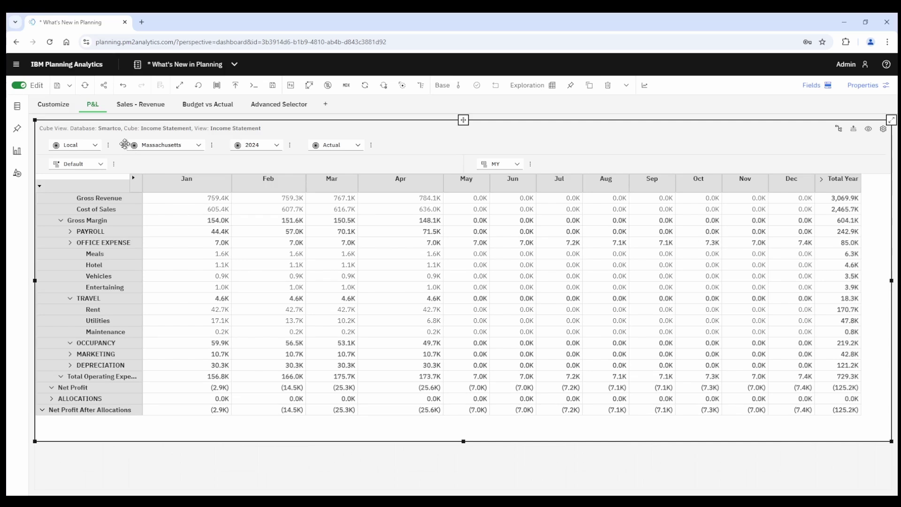
{"action": "left_click", "coordinate": [78, 164]}
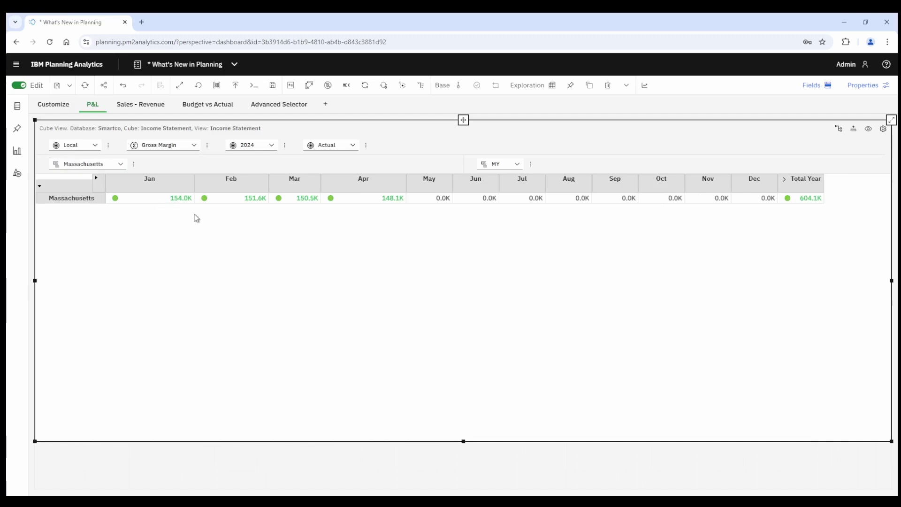
{"action": "left_click", "coordinate": [309, 87]}
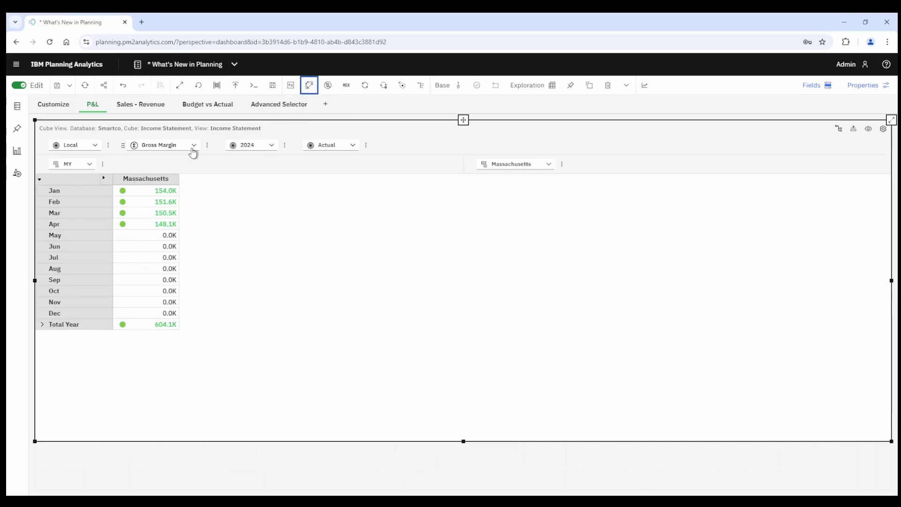
- Open the member format of Massachusetts from its column header in the view
{"action": "right_click", "coordinate": [145, 183]}
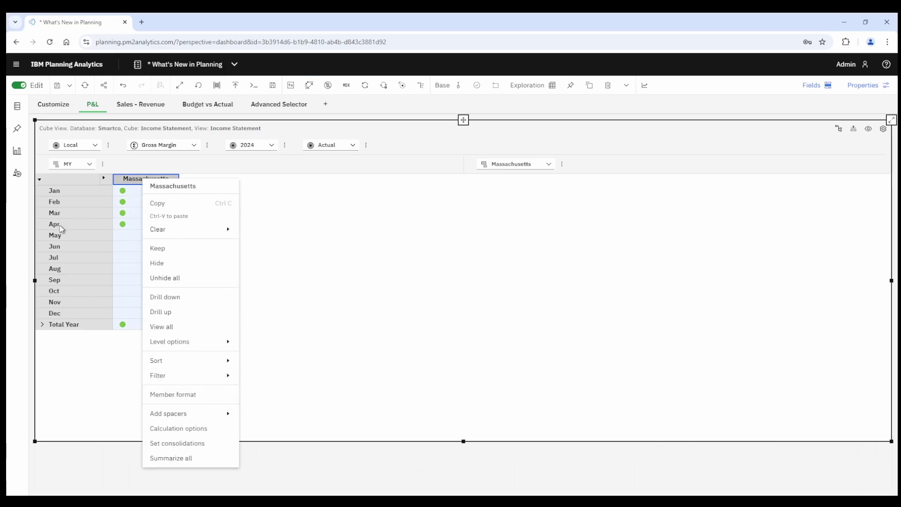
{"action": "left_click", "coordinate": [65, 237]}
{"action": "right_click", "coordinate": [65, 237]}
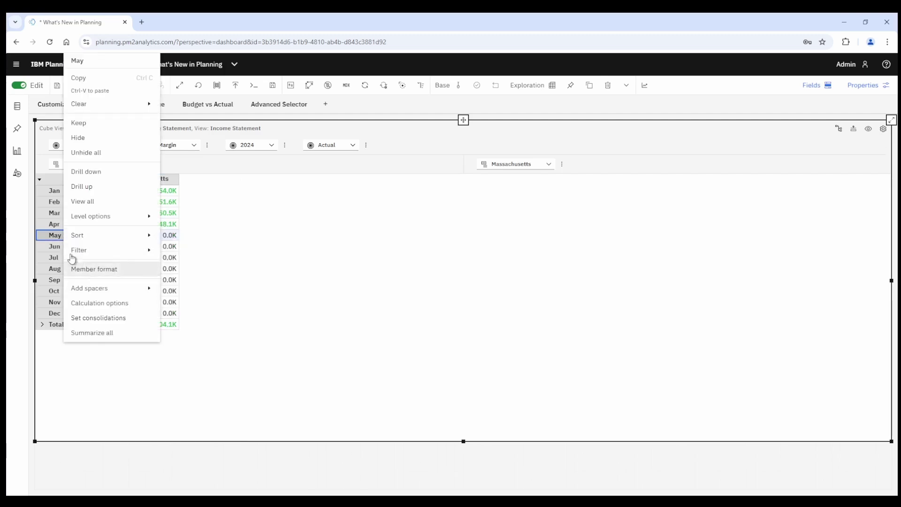
{"action": "left_click", "coordinate": [170, 182]}
{"action": "right_click", "coordinate": [170, 183]}
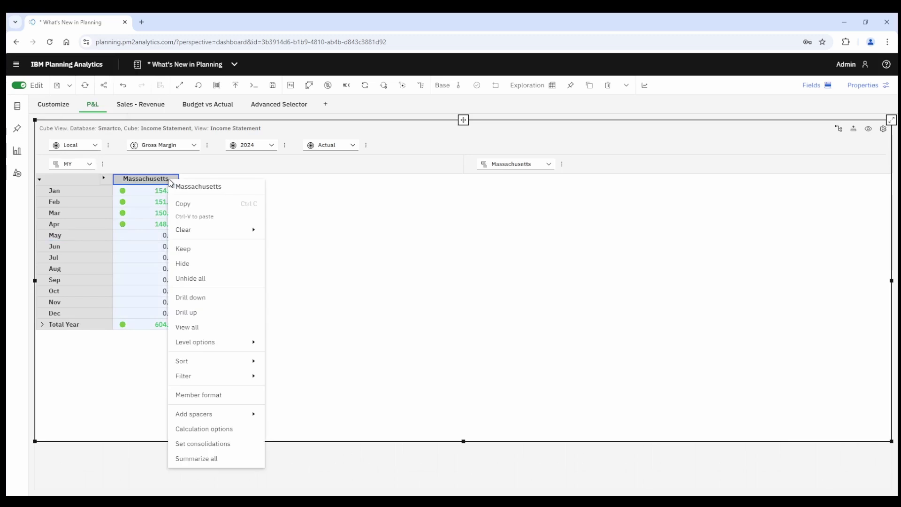
{"action": "left_click", "coordinate": [202, 396]}
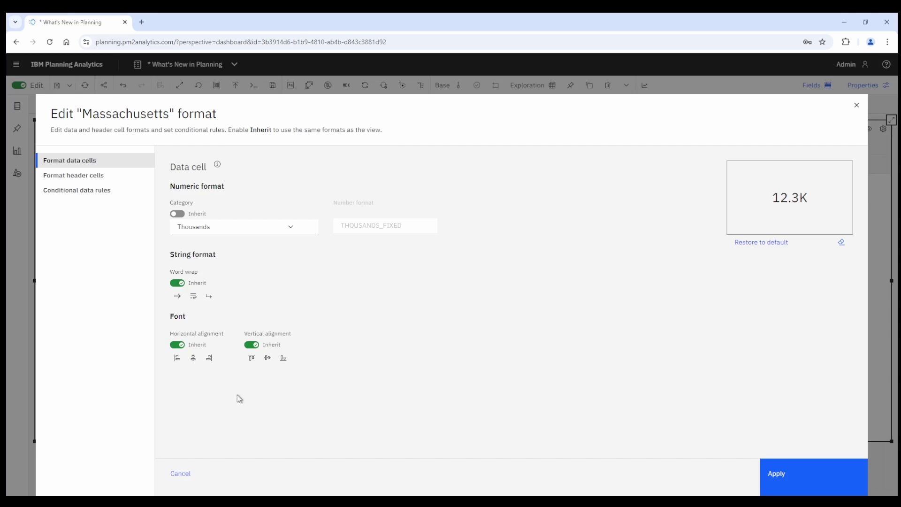
- Delete the conditional data rule for Massachusetts and apply the edited member format
{"action": "left_click", "coordinate": [79, 182]}
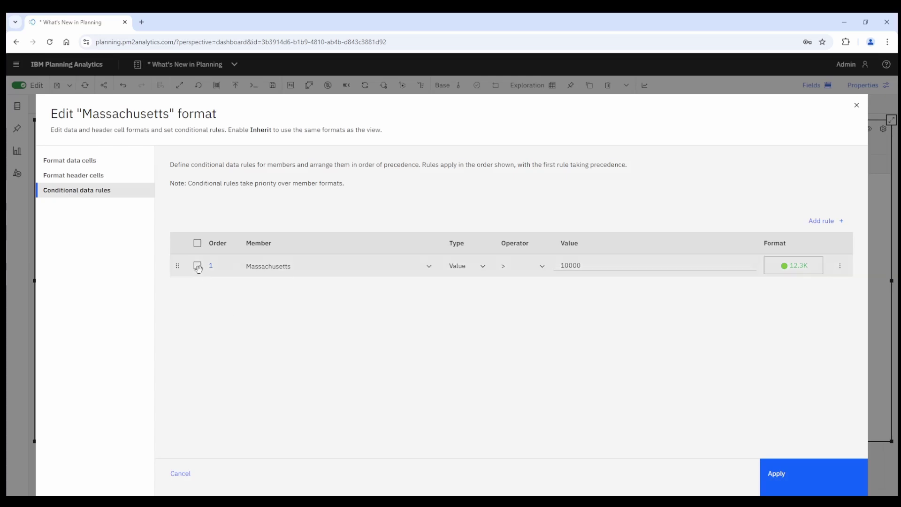
{"action": "left_click", "coordinate": [197, 266]}
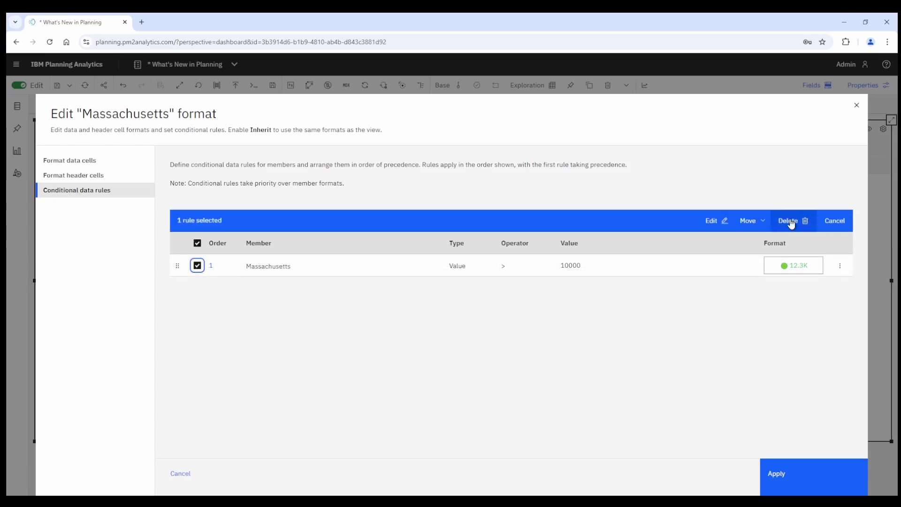
{"action": "left_click", "coordinate": [790, 222]}
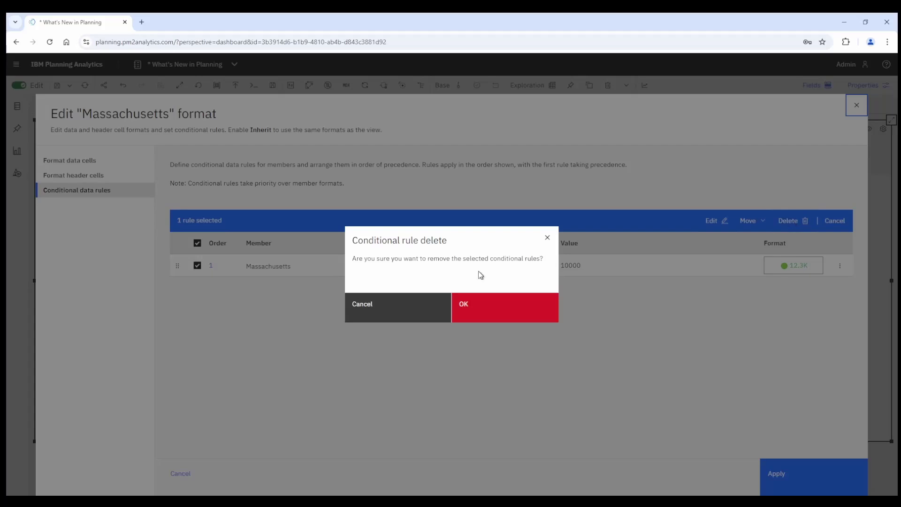
{"action": "left_click", "coordinate": [480, 295]}
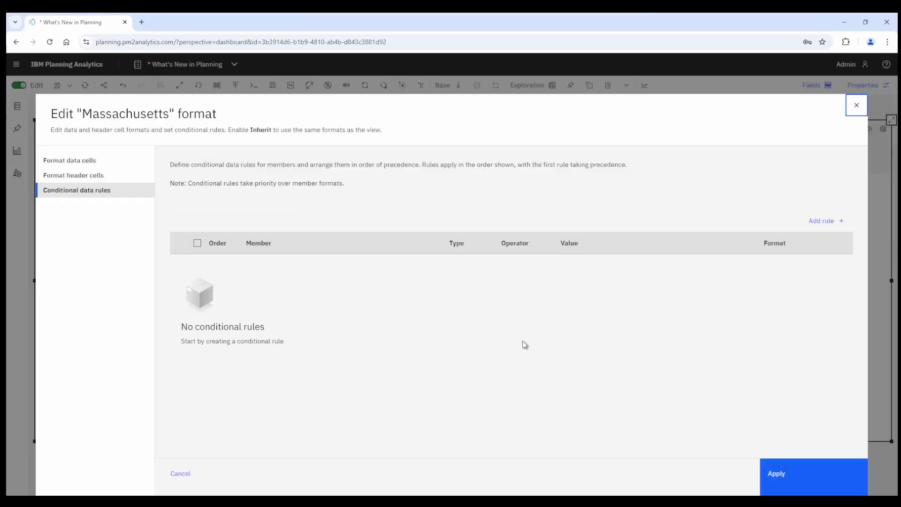
{"action": "left_click", "coordinate": [805, 477]}
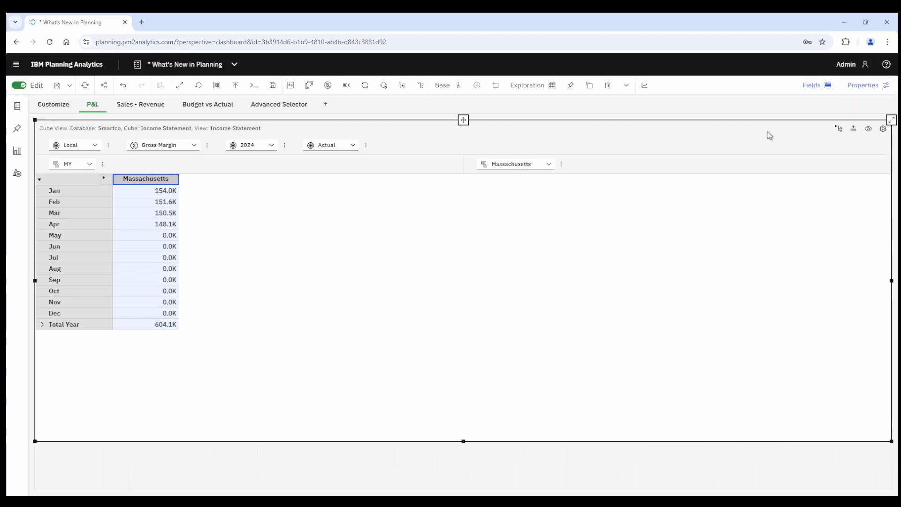
- Turn off the Format manager toolbar option in the view's custom properties, and turn it back on
{"action": "left_click", "coordinate": [862, 86]}
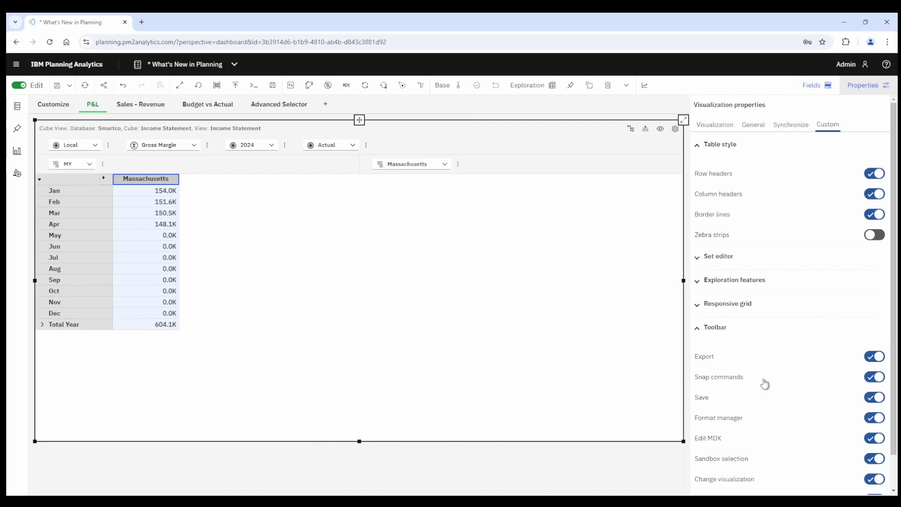
{"action": "left_click", "coordinate": [880, 420]}
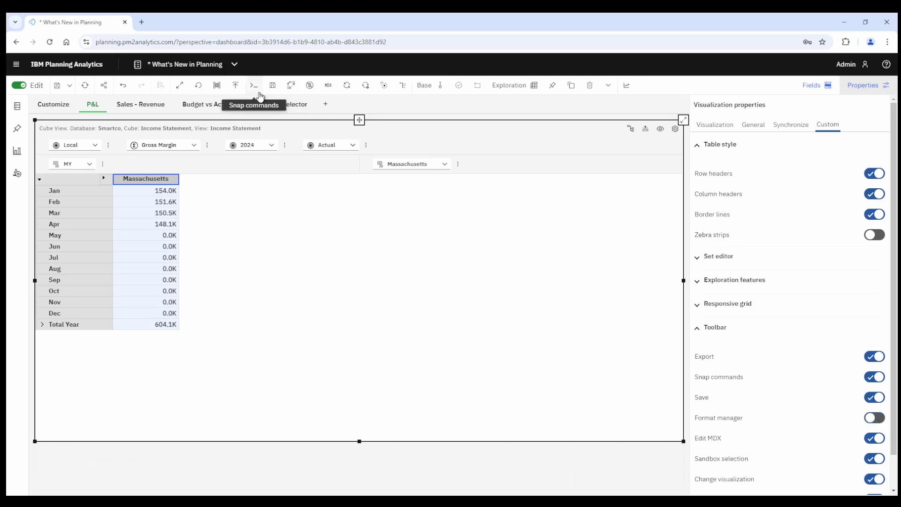
{"action": "left_click", "coordinate": [874, 423]}
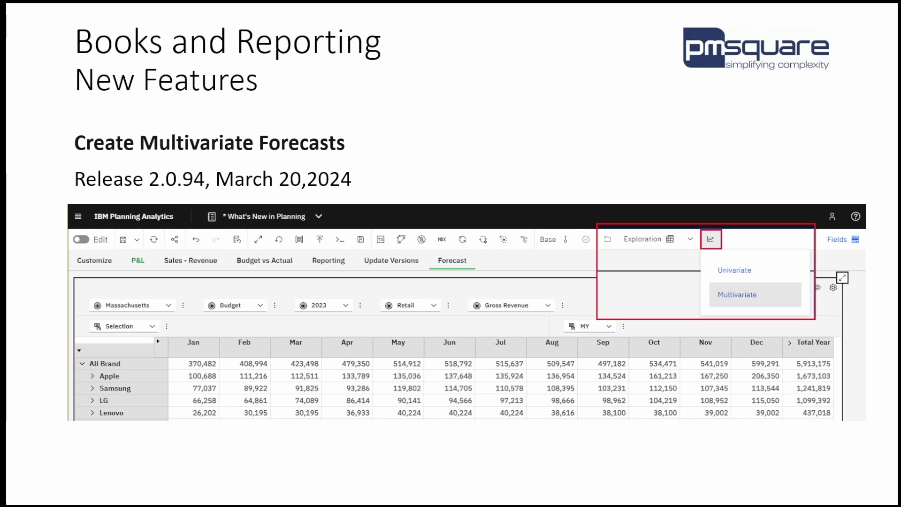
{"action": "key", "text": "Right"}
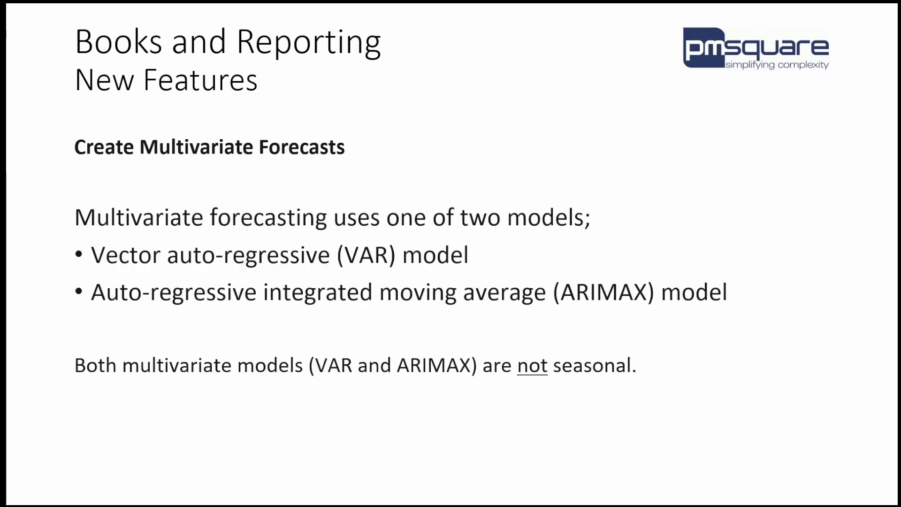
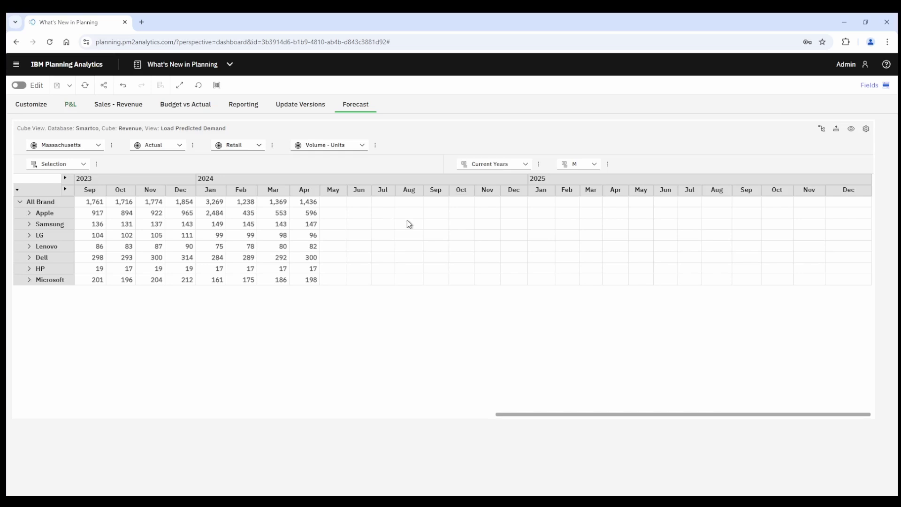
- Open a Multivariate forecast on the Load Predicted Demand view, select the Apple row, and check the forecast period start choices
{"action": "left_click", "coordinate": [504, 148]}
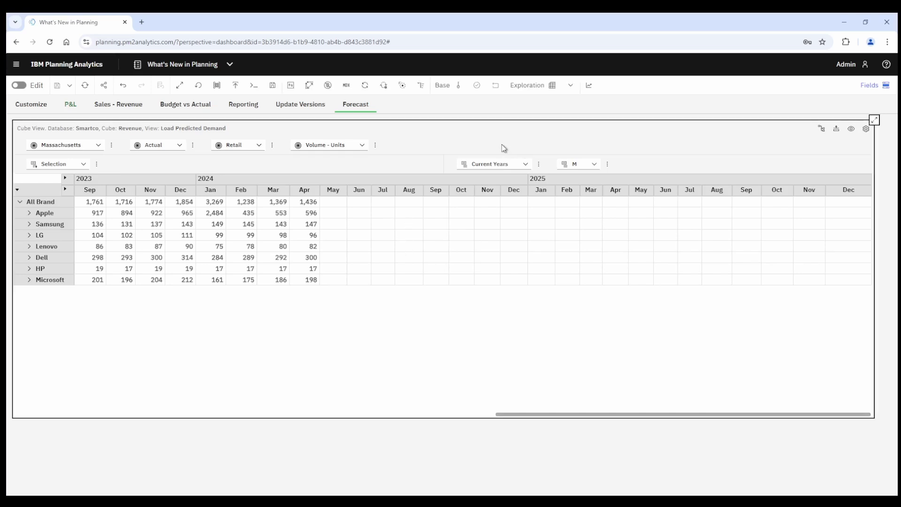
{"action": "left_click", "coordinate": [593, 93]}
{"action": "left_click", "coordinate": [650, 142]}
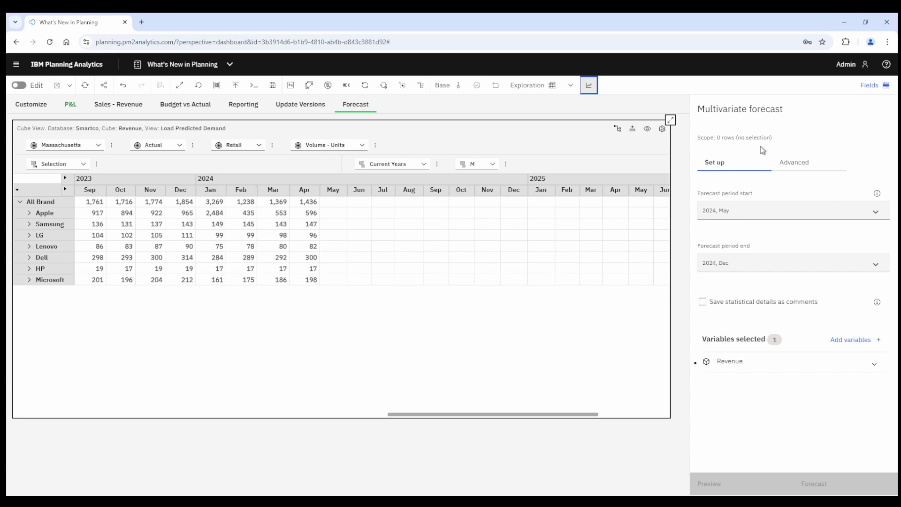
{"action": "left_click", "coordinate": [61, 213]}
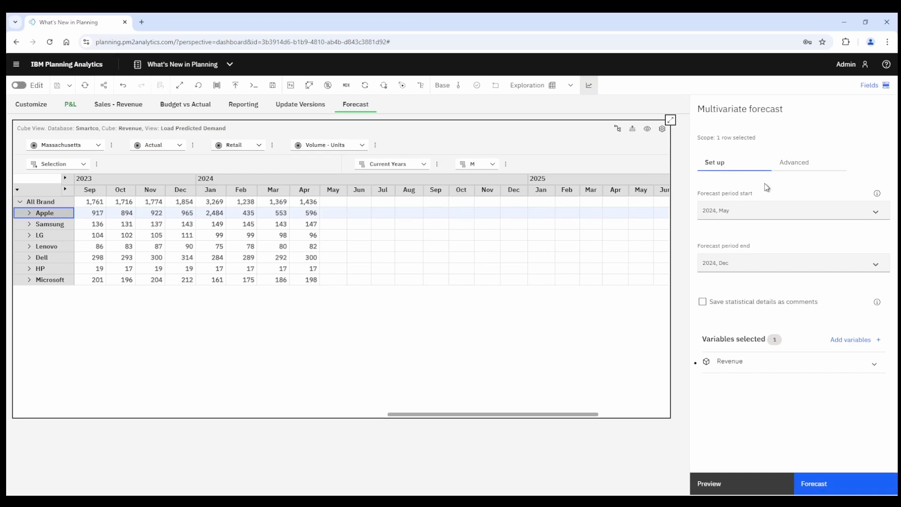
{"action": "left_click", "coordinate": [875, 215]}
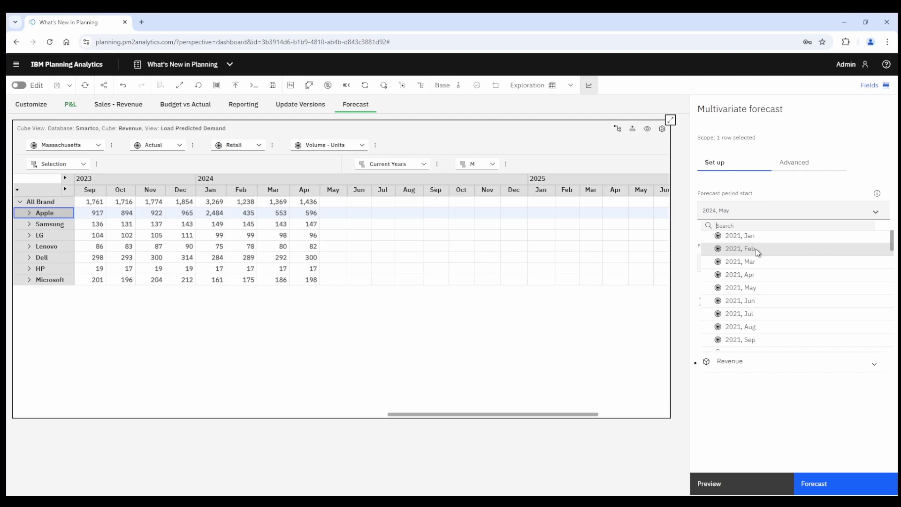
{"action": "left_click", "coordinate": [807, 193]}
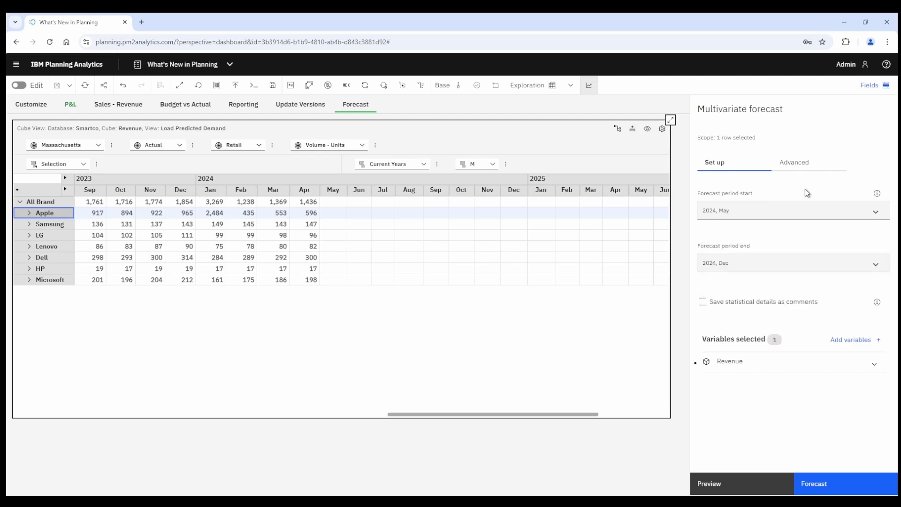
- Check the available choices for the forecast period end and the option to save statistical details as comments
{"action": "left_click", "coordinate": [877, 266]}
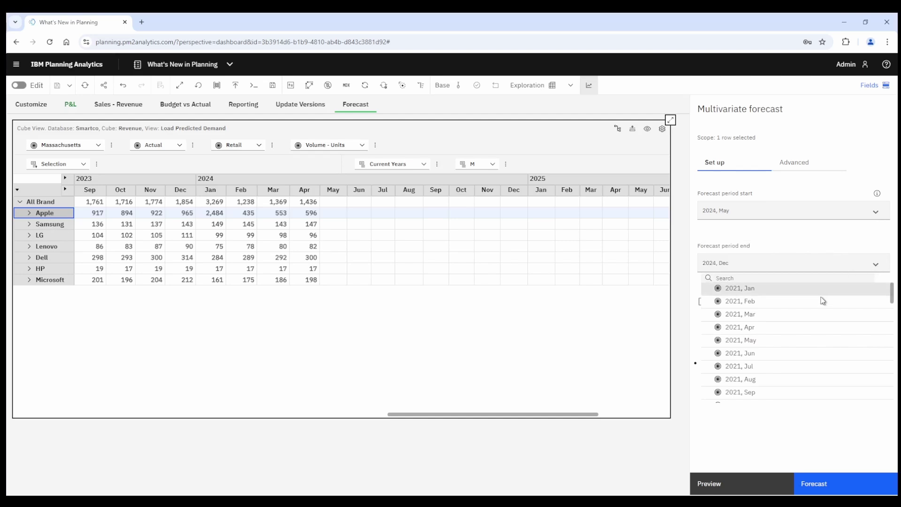
{"action": "left_click", "coordinate": [807, 245]}
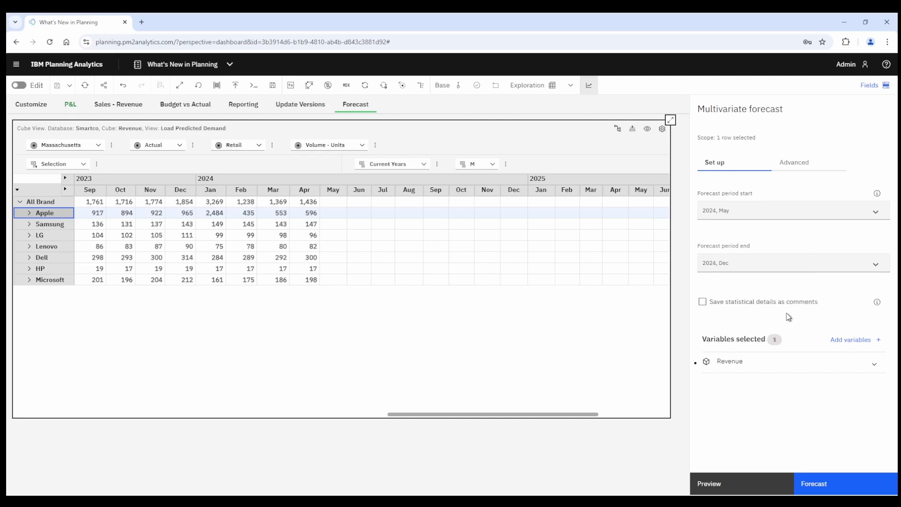
{"action": "mouse_move", "coordinate": [877, 307]}
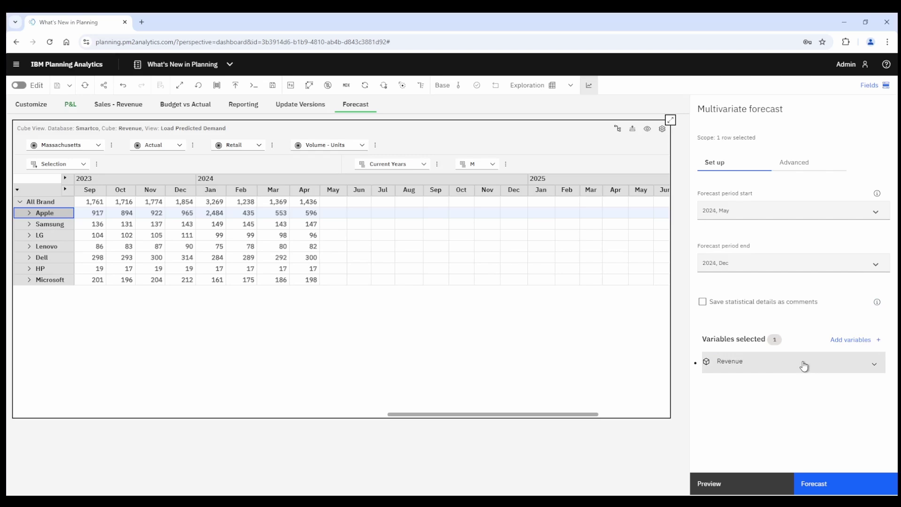
- Open the Revenue forecast variable for editing, check the available cubes, and cancel without changing its members
{"action": "left_click", "coordinate": [874, 366]}
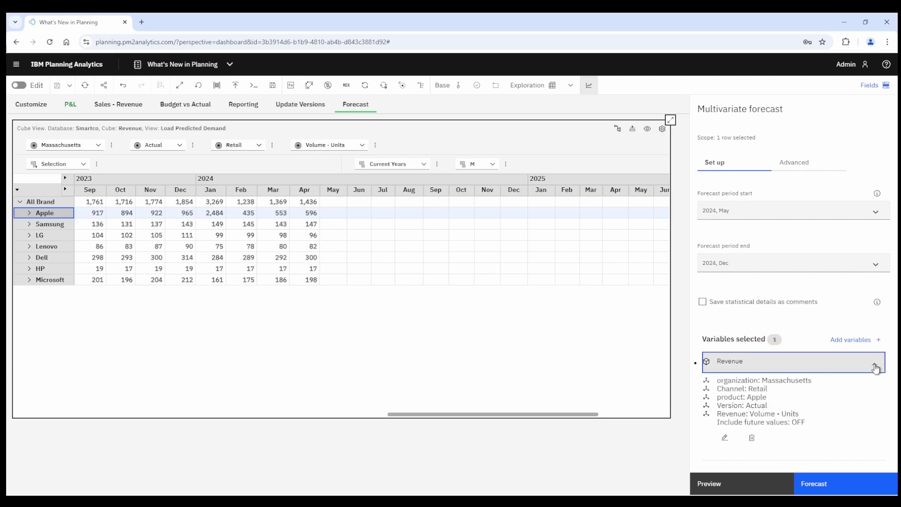
{"action": "left_click", "coordinate": [725, 438]}
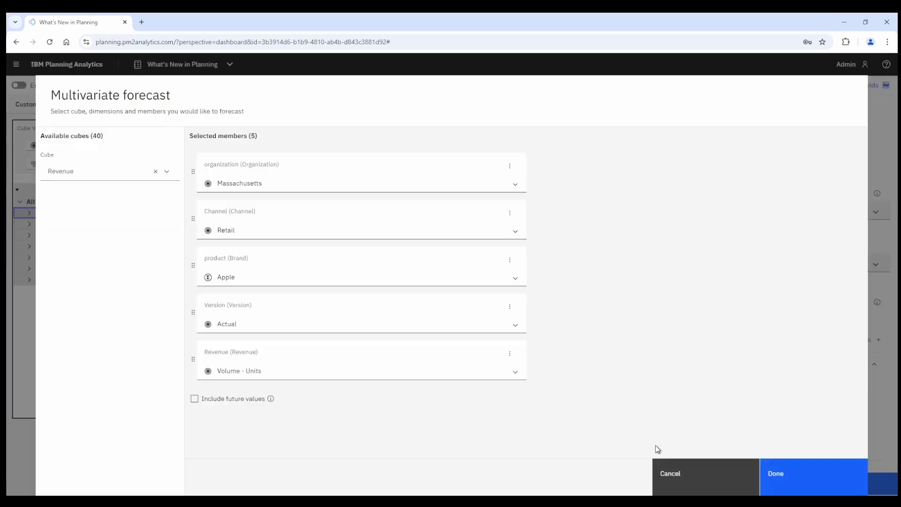
{"action": "left_click", "coordinate": [166, 174]}
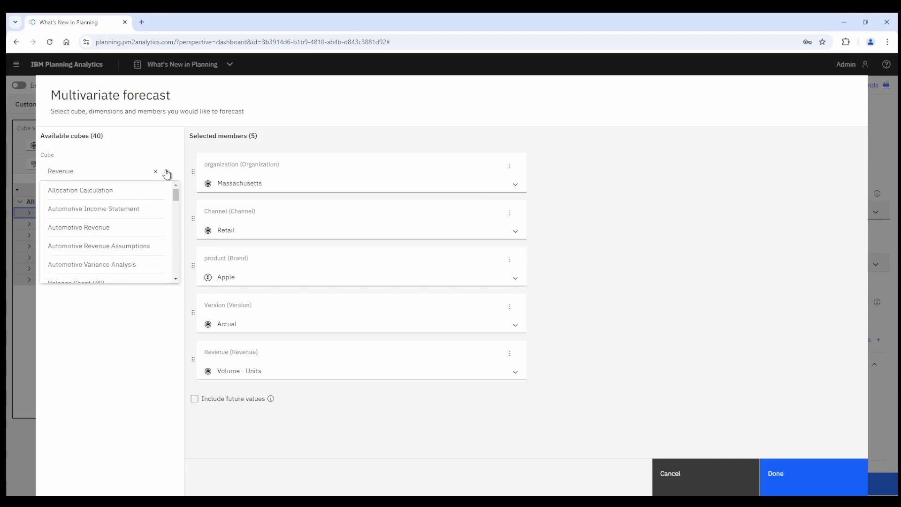
{"action": "left_click", "coordinate": [166, 173]}
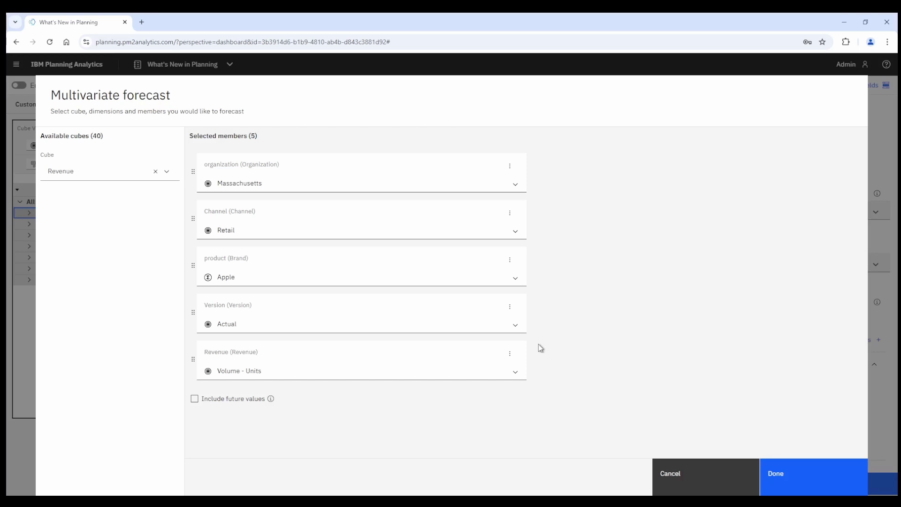
{"action": "left_click", "coordinate": [715, 472]}
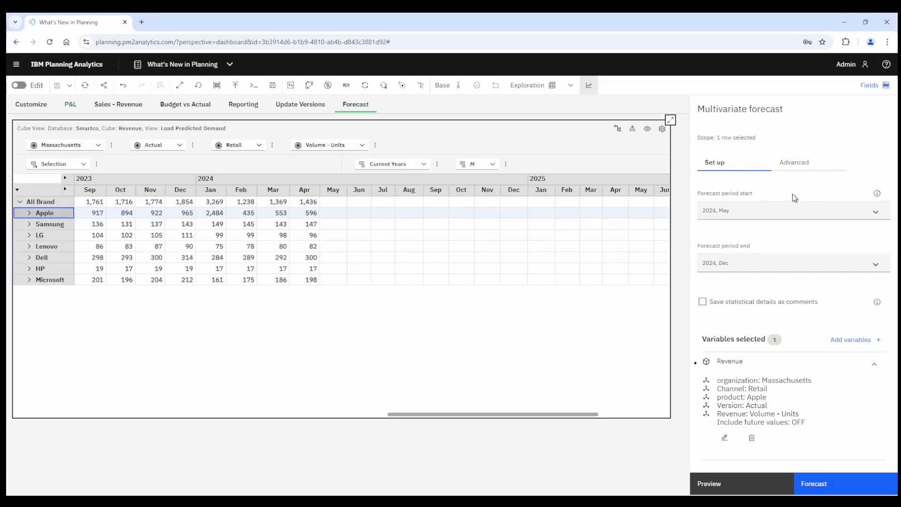
- Open the advanced forecast settings and read the explanation of the Adjust outliers option
{"action": "left_click", "coordinate": [798, 165]}
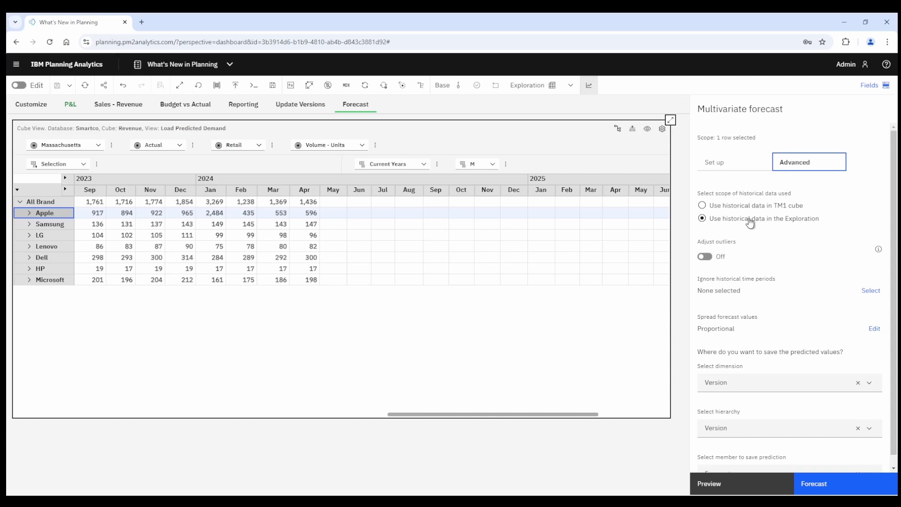
{"action": "left_click", "coordinate": [878, 252]}
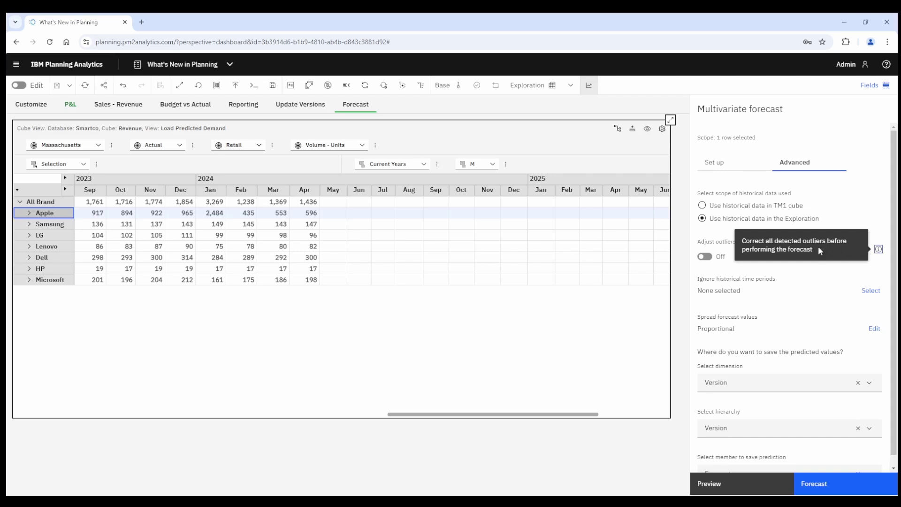
{"action": "left_click", "coordinate": [864, 216]}
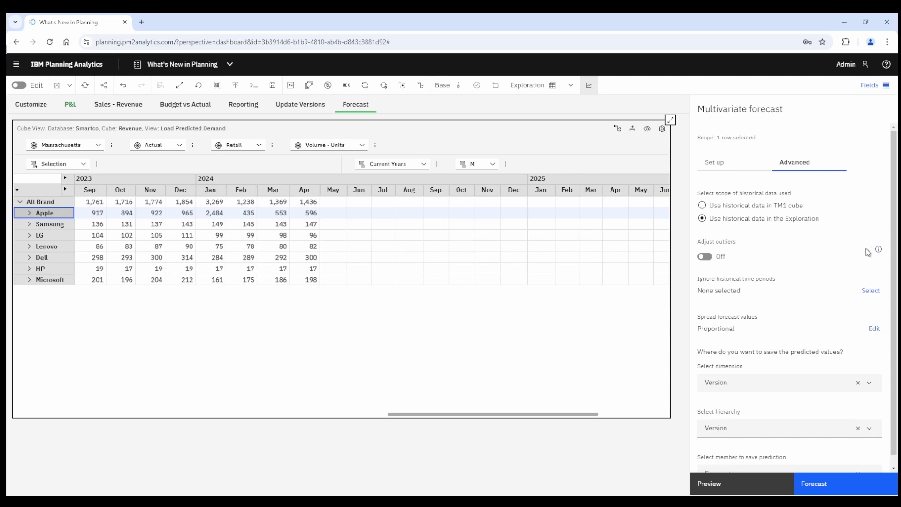
- Check the After and Individual options for ignoring historical time periods, and go back without saving
{"action": "left_click", "coordinate": [871, 291]}
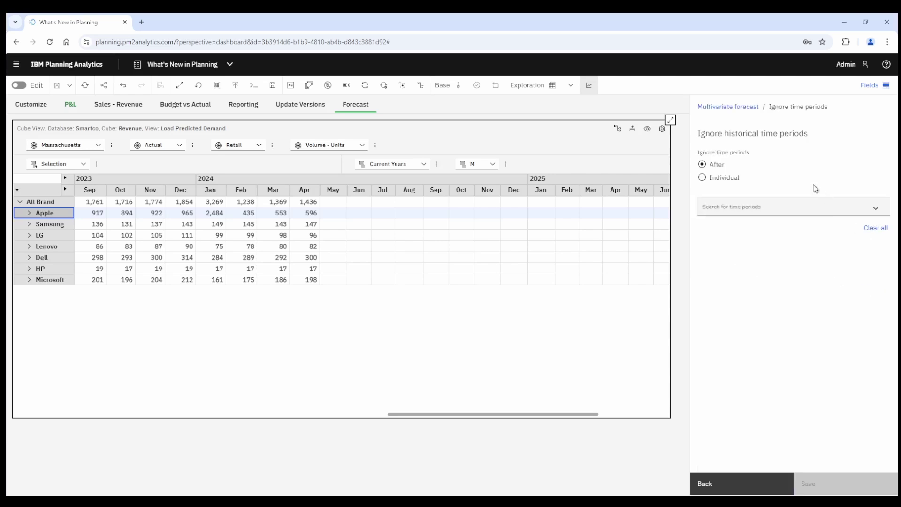
{"action": "left_click", "coordinate": [777, 202]}
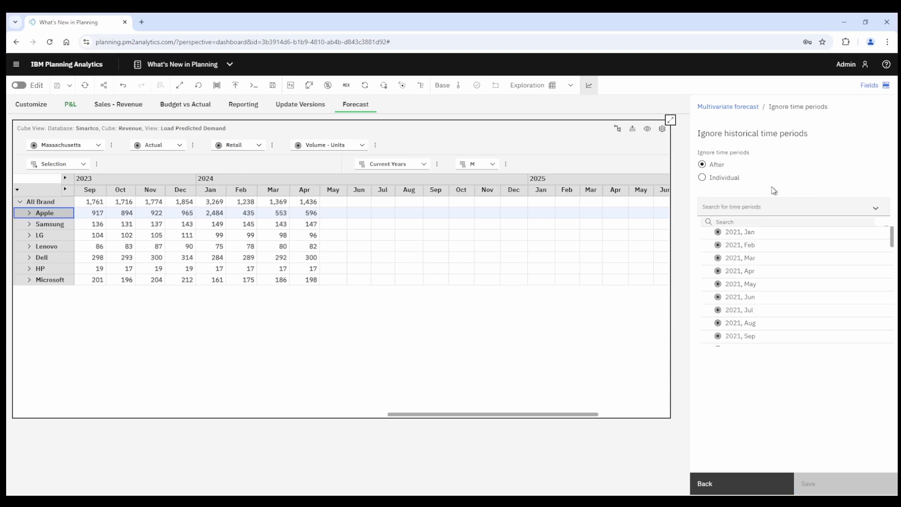
{"action": "left_click", "coordinate": [702, 177]}
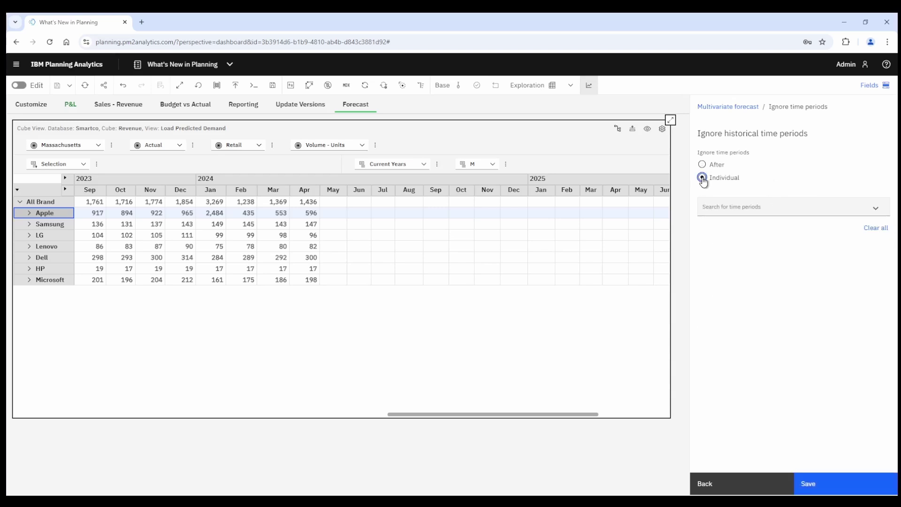
{"action": "left_click", "coordinate": [756, 206]}
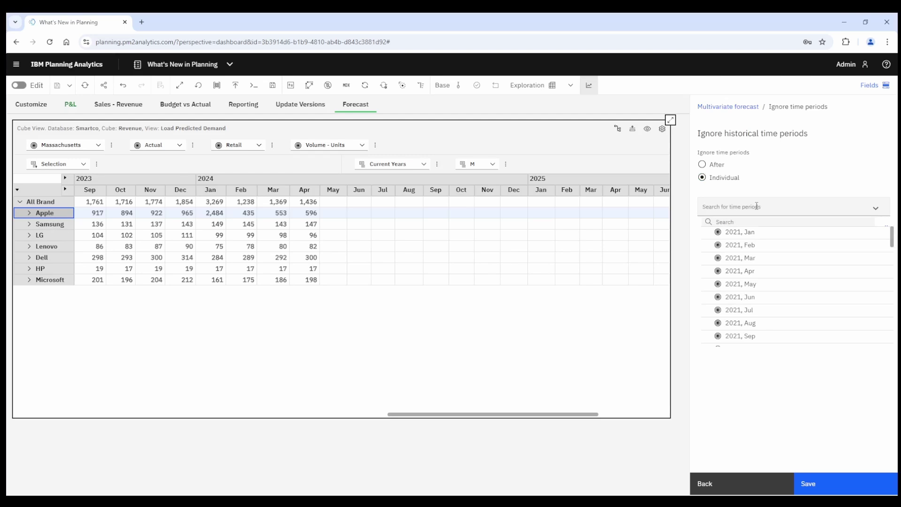
{"action": "left_click", "coordinate": [754, 489]}
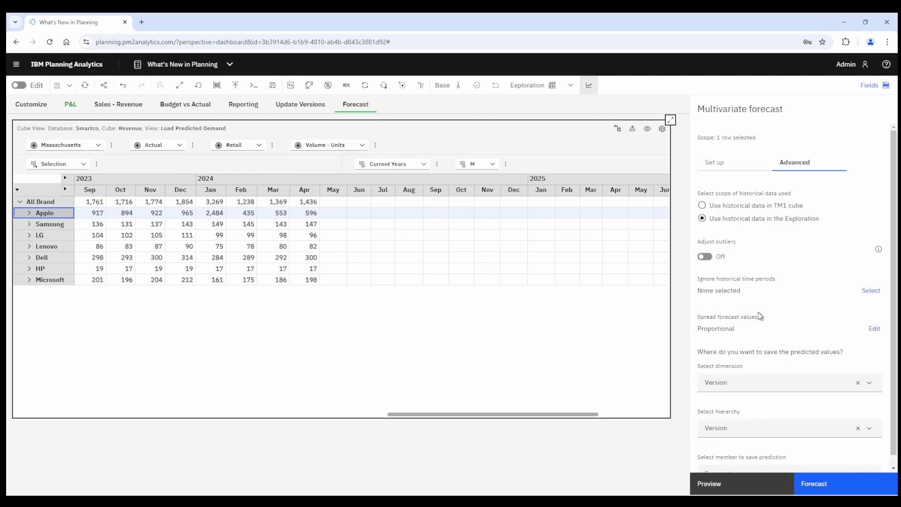
- Review the spread data options for forecast values, cancel, and check where the predicted values are saved
{"action": "left_click", "coordinate": [873, 329]}
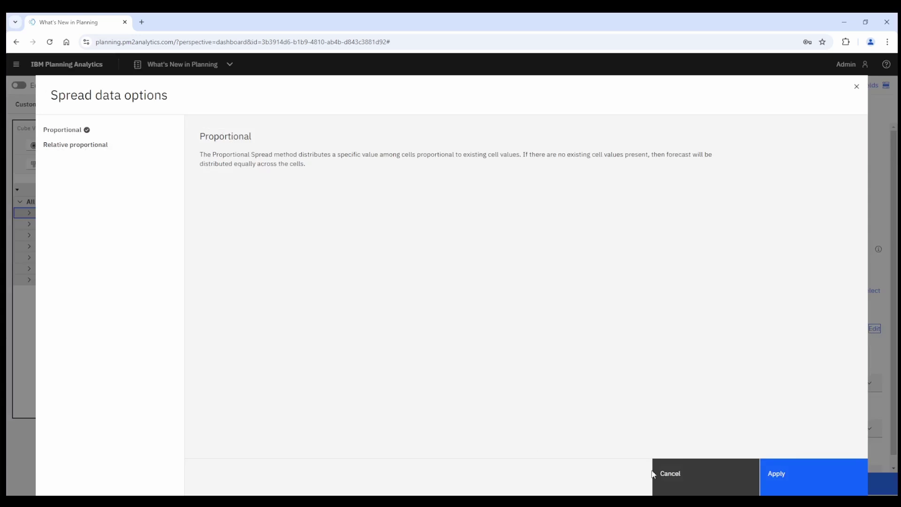
{"action": "left_click", "coordinate": [706, 483]}
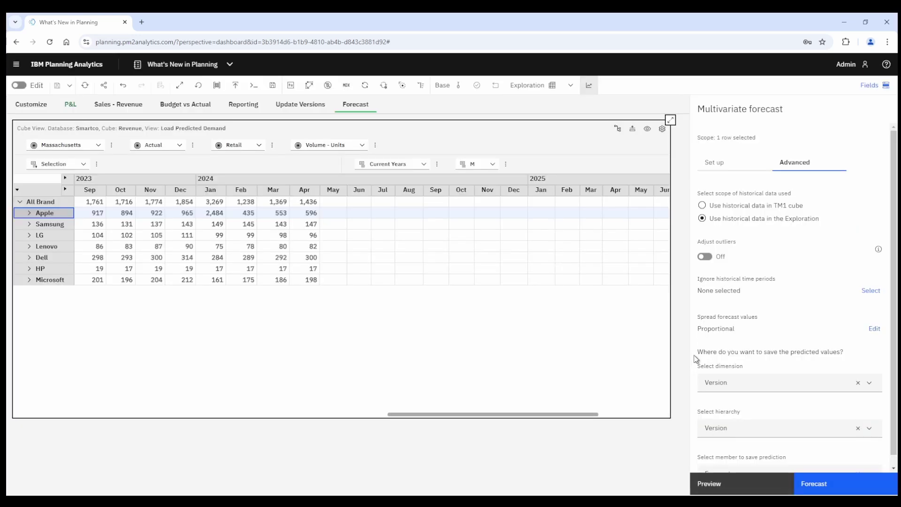
{"action": "left_click_drag", "start_coordinate": [893, 396], "coordinate": [892, 408]}
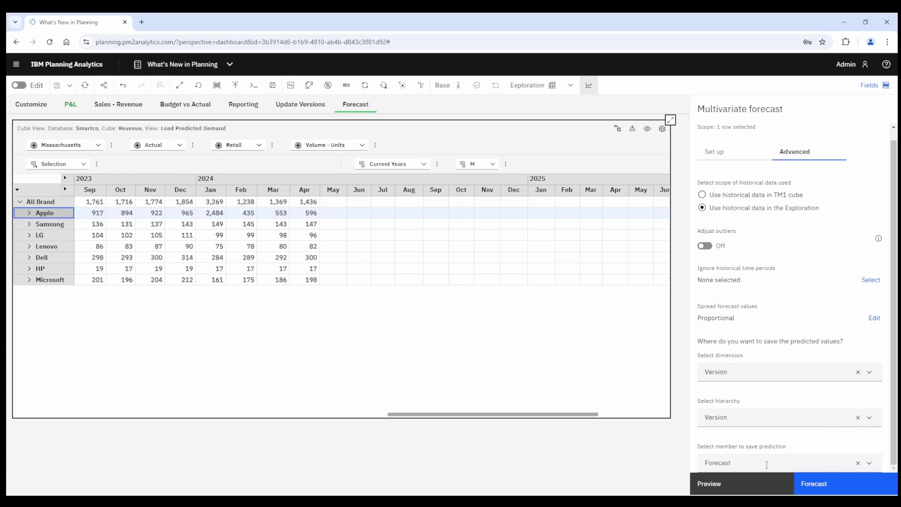
- Preview the Apple forecast, review its chart and statistical details, and close the preview
{"action": "left_click", "coordinate": [747, 484]}
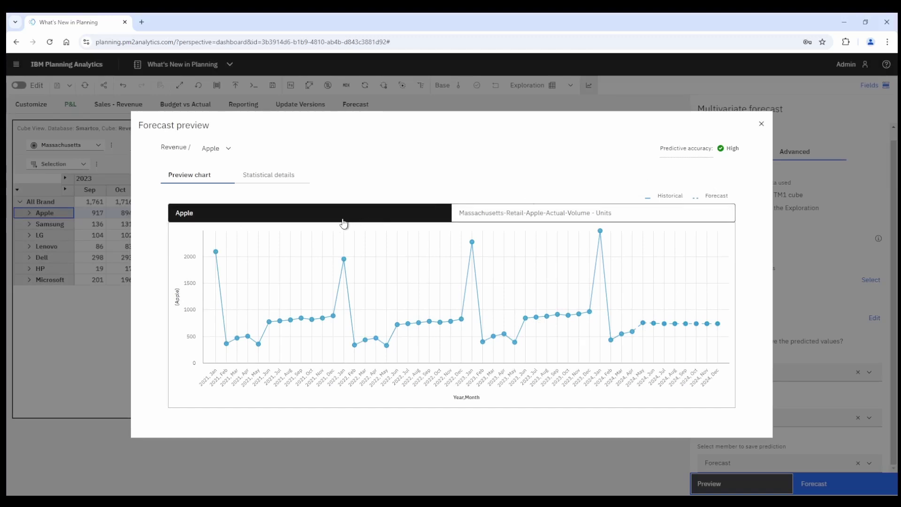
{"action": "left_click", "coordinate": [264, 178]}
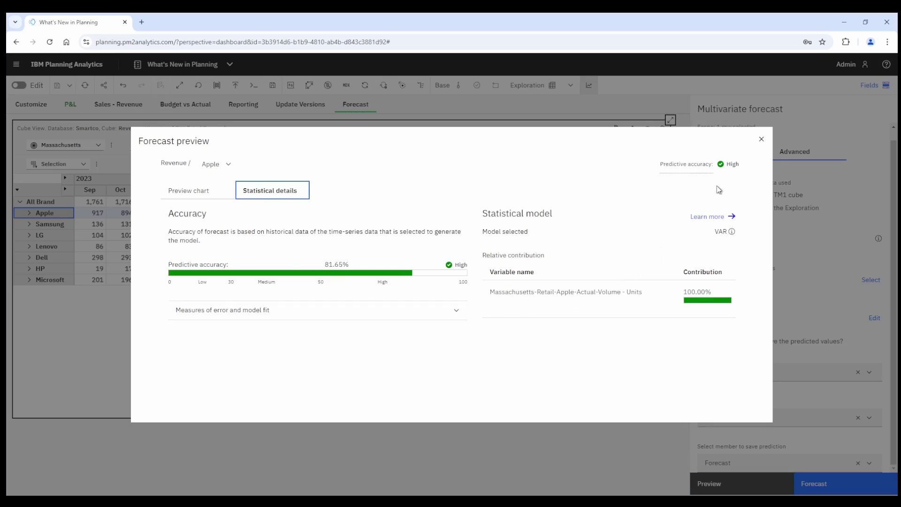
{"action": "left_click", "coordinate": [760, 139]}
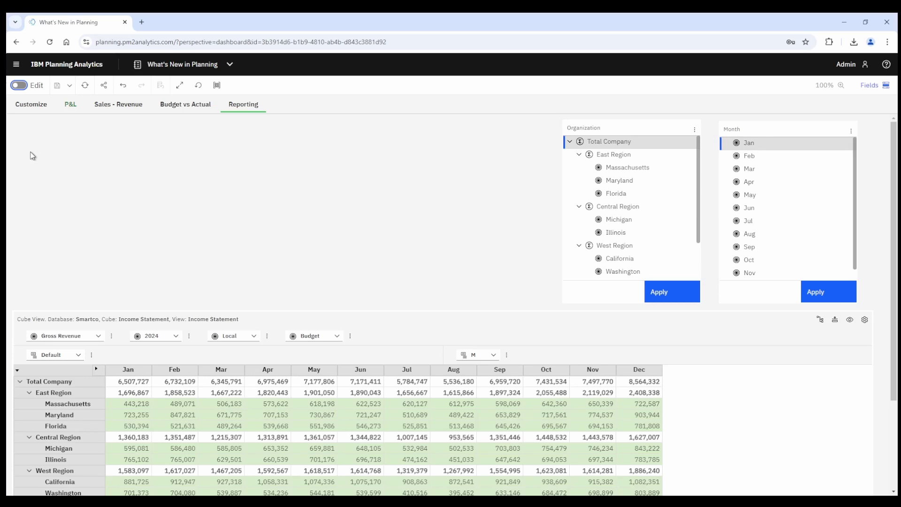
- Turn on edit mode for the Reporting sheet and open the Income Statement view's advanced synchronization settings
{"action": "left_click", "coordinate": [17, 86]}
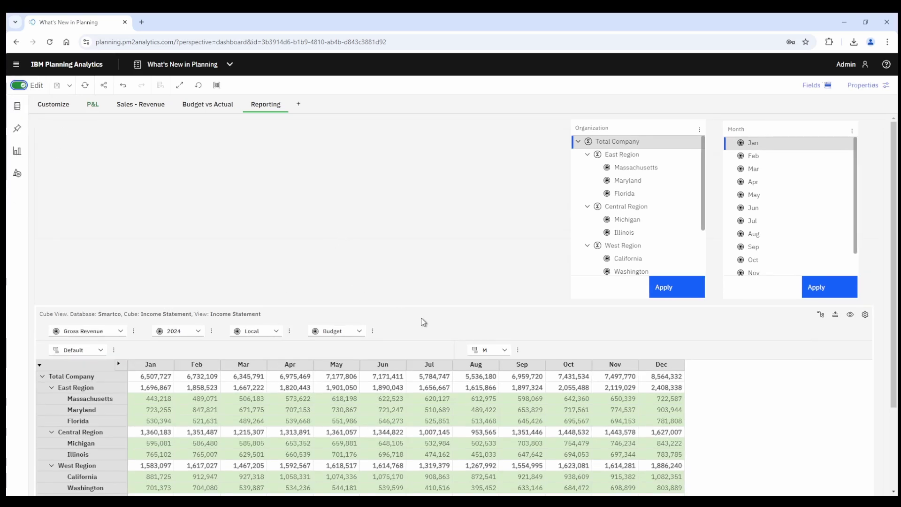
{"action": "left_click", "coordinate": [424, 322]}
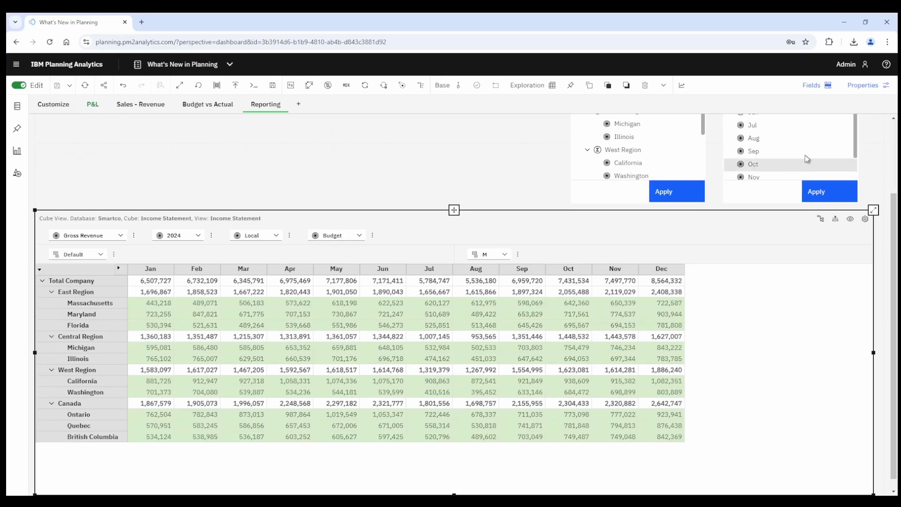
{"action": "left_click", "coordinate": [866, 91]}
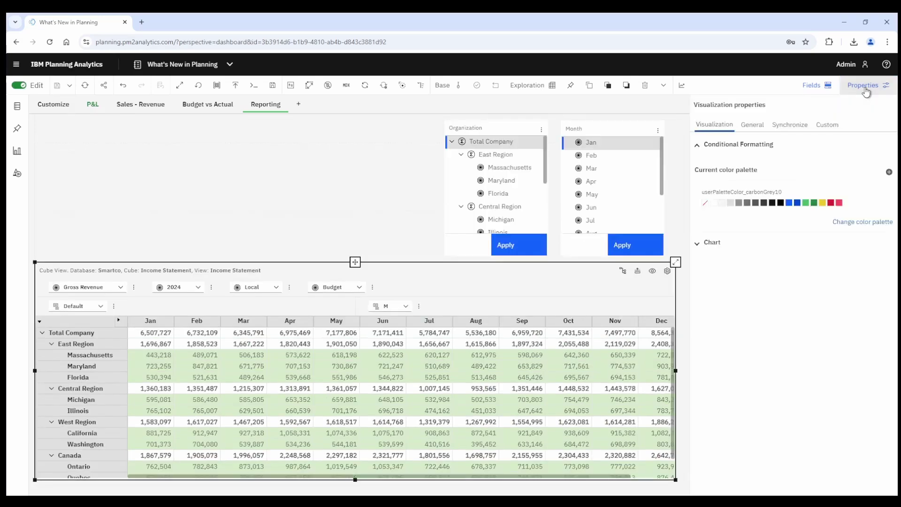
{"action": "left_click", "coordinate": [790, 126]}
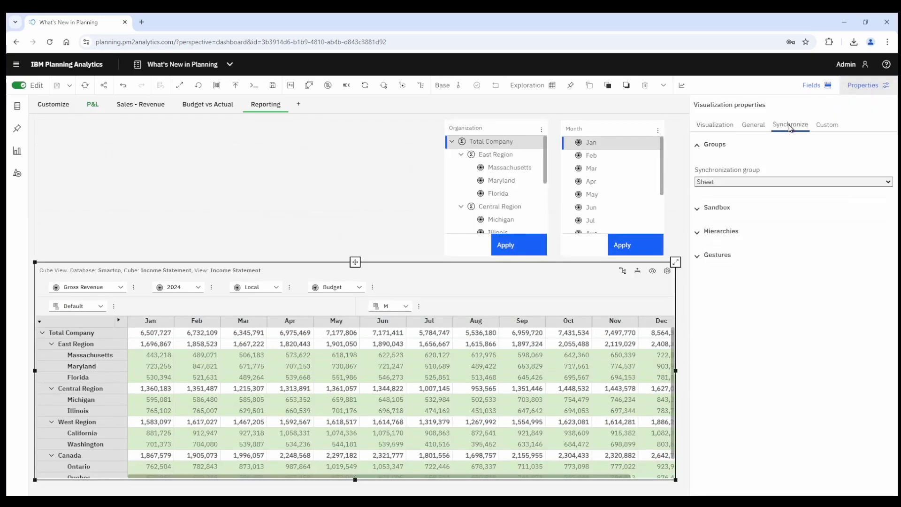
{"action": "left_click", "coordinate": [699, 232]}
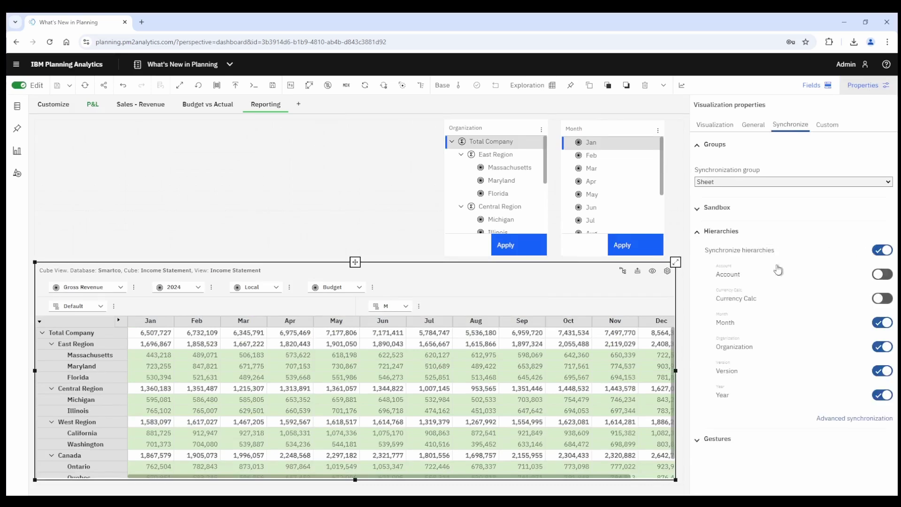
{"action": "left_click", "coordinate": [838, 419]}
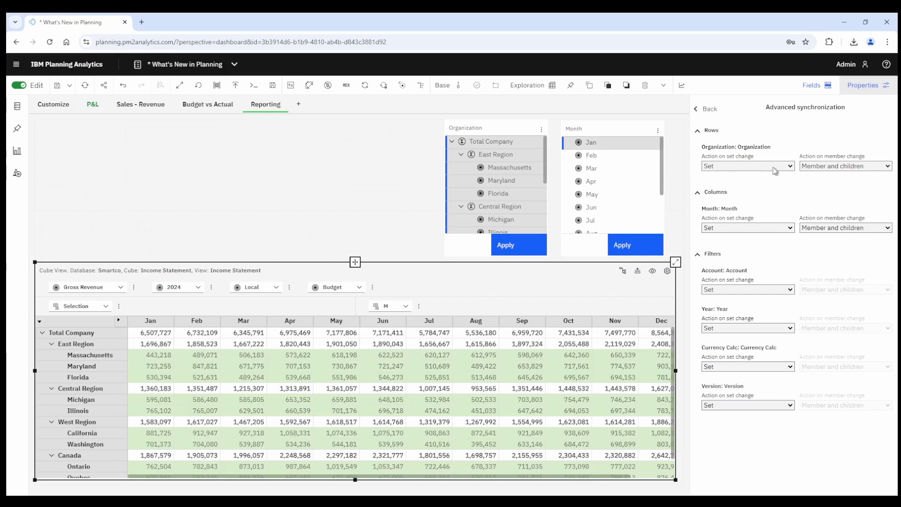
- Go through the choices for Organization's action on set change, leaving it at Set
{"action": "key", "text": "Down"}
{"action": "key", "text": "Down"}
{"action": "key", "text": "Down"}
{"action": "key", "text": "Home"}
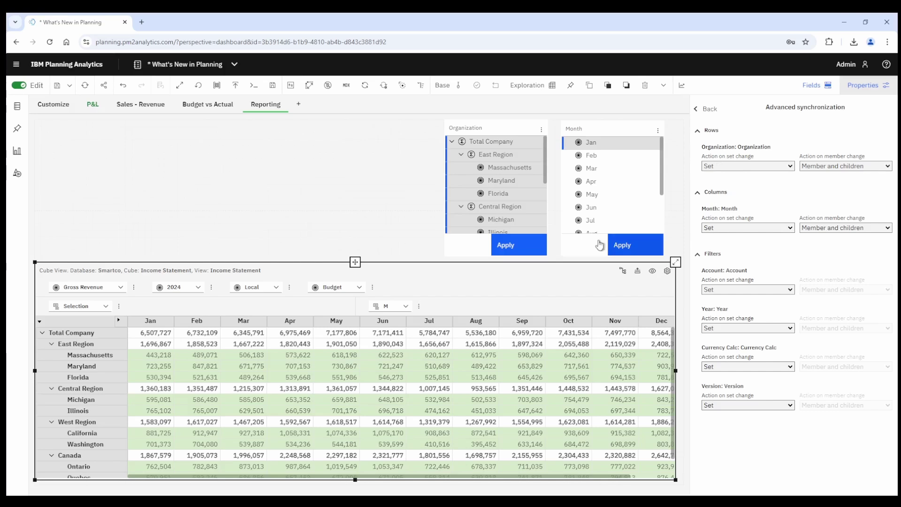
- Select Massachusetts, Maryland and Florida together in the Organization selector and apply the selection
{"action": "left_click", "coordinate": [511, 170]}
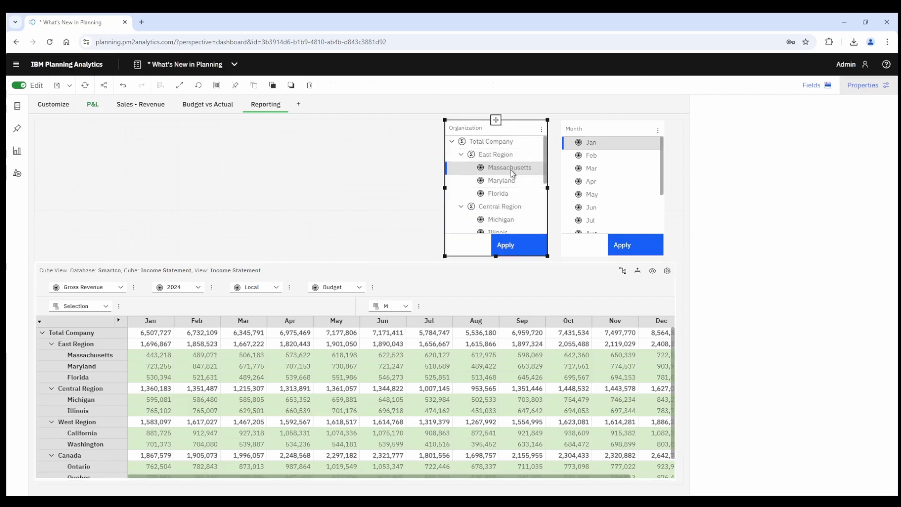
{"action": "left_click", "coordinate": [504, 196], "text": "shift"}
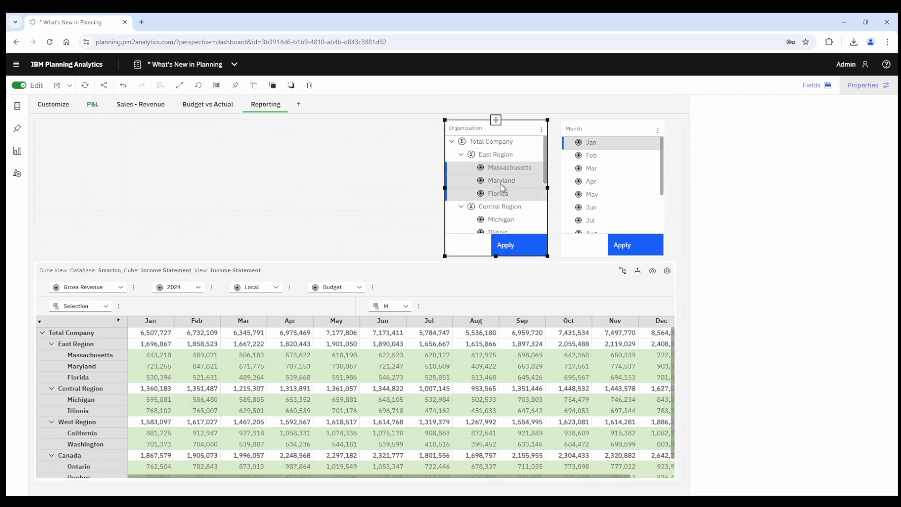
{"action": "left_click", "coordinate": [513, 249]}
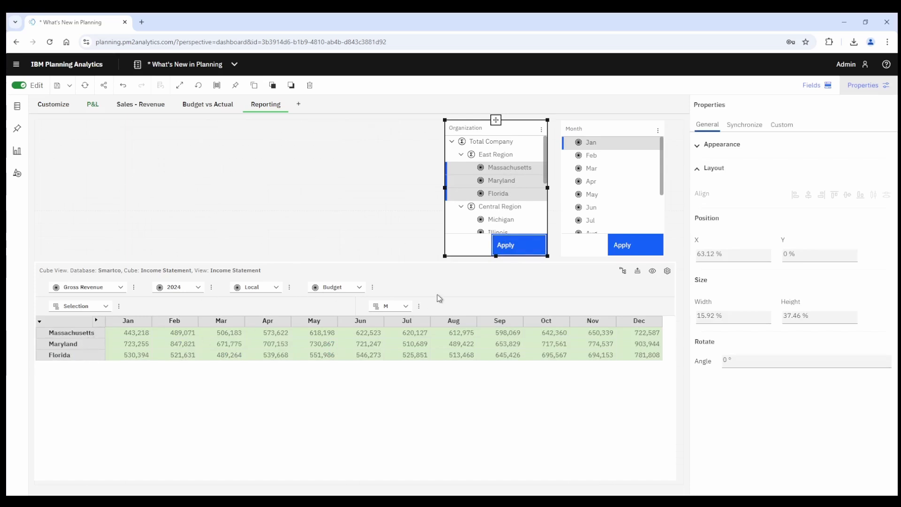
- In the Income Statement view's advanced synchronization settings, set Organization's action on set change to Set and aggregate
{"action": "left_click", "coordinate": [458, 285]}
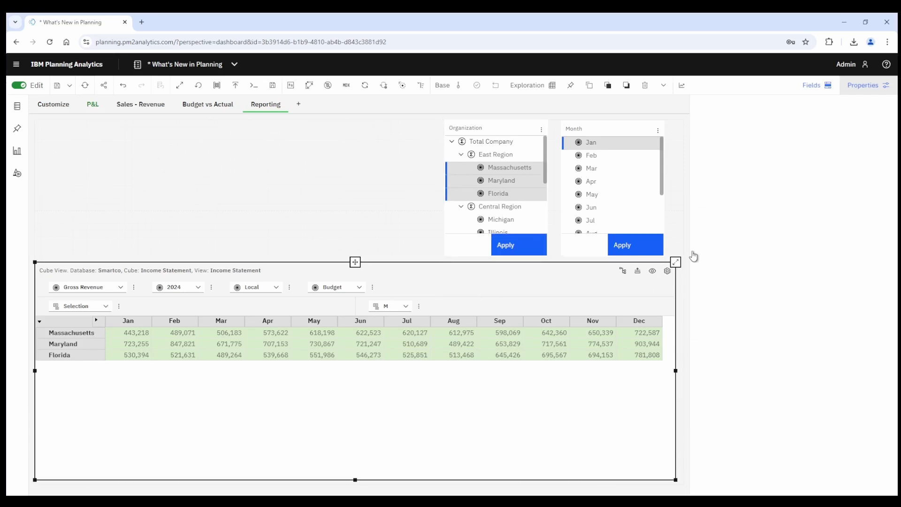
{"action": "left_click", "coordinate": [789, 125]}
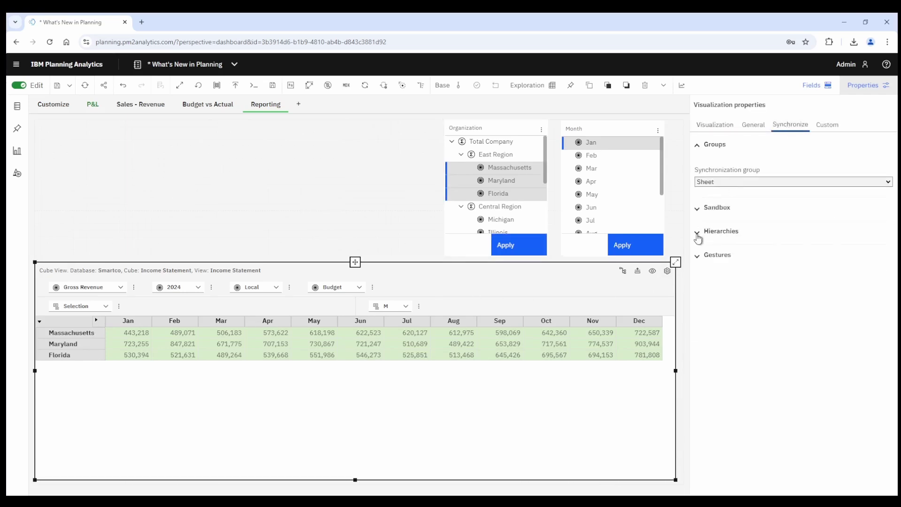
{"action": "left_click", "coordinate": [698, 237]}
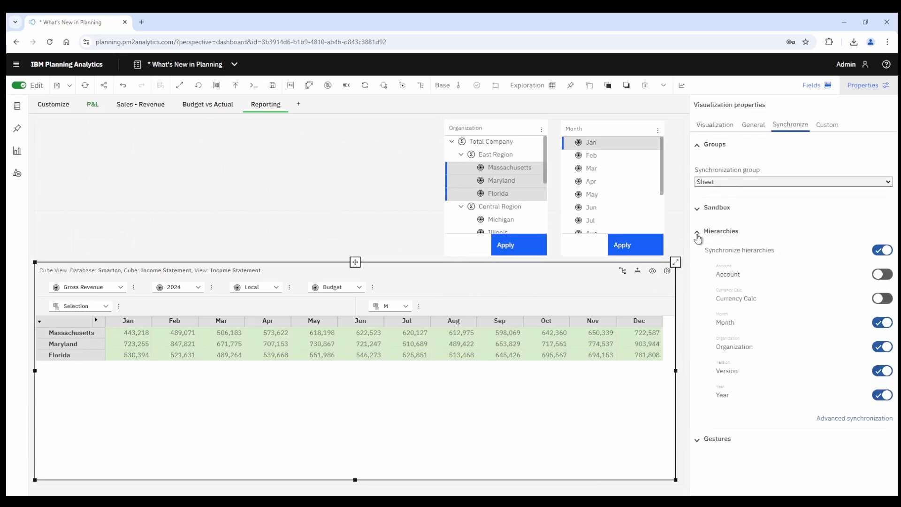
{"action": "left_click", "coordinate": [843, 419]}
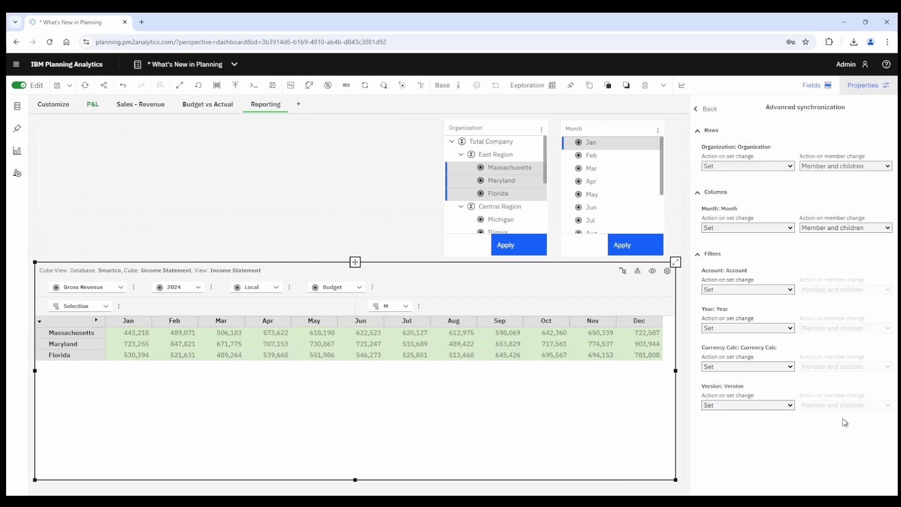
{"action": "left_click", "coordinate": [788, 169]}
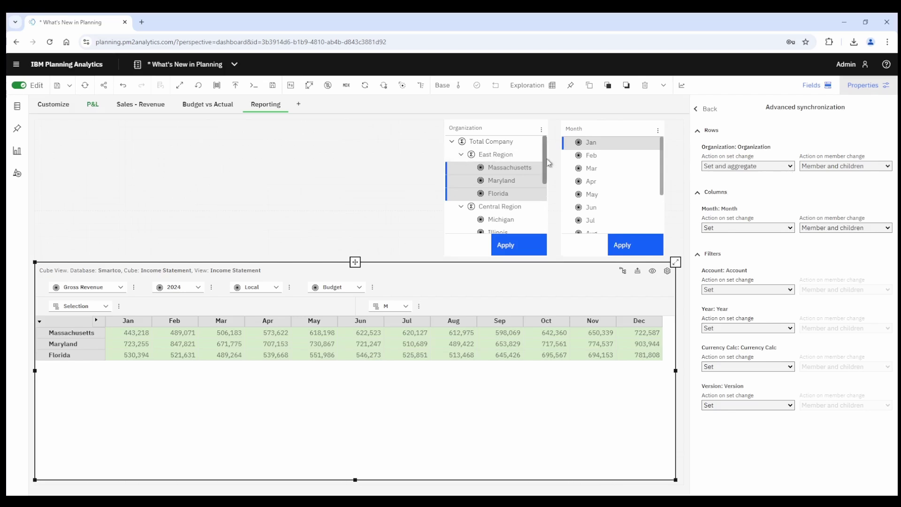
- Select Michigan, California and Maryland together in the Organization selector and apply the selection
{"action": "left_click_drag", "start_coordinate": [546, 168], "coordinate": [547, 175]}
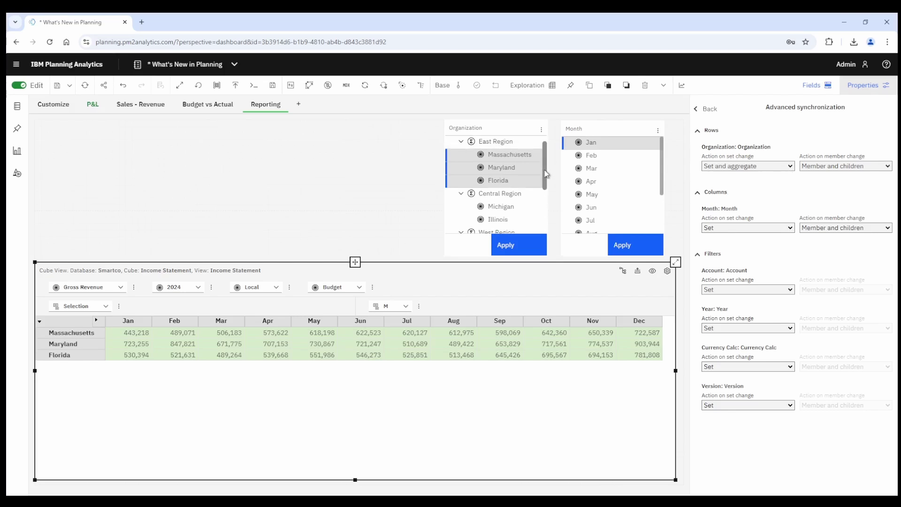
{"action": "left_click", "coordinate": [510, 170]}
{"action": "left_click_drag", "start_coordinate": [545, 177], "coordinate": [543, 197]}
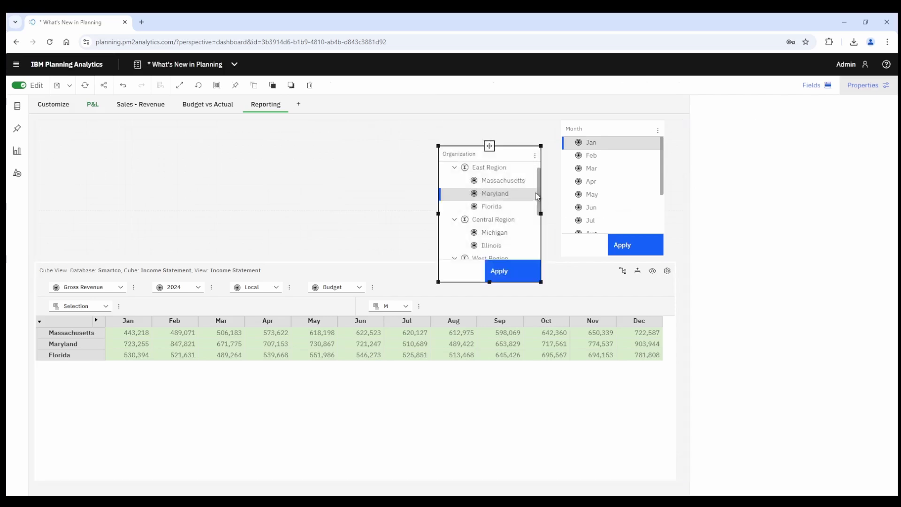
{"action": "left_click", "coordinate": [511, 233]}
{"action": "left_click_drag", "start_coordinate": [538, 197], "coordinate": [538, 219]}
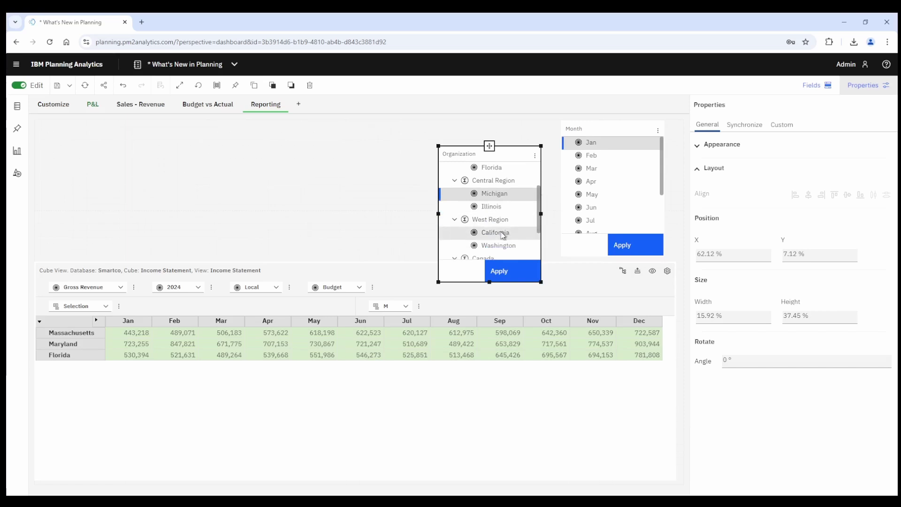
{"action": "left_click_drag", "start_coordinate": [538, 215], "coordinate": [543, 200]}
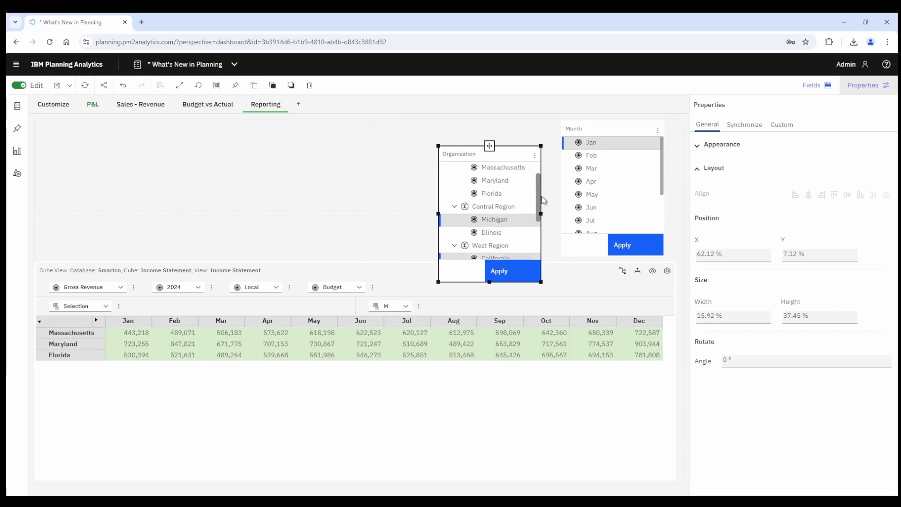
{"action": "left_click", "coordinate": [512, 182]}
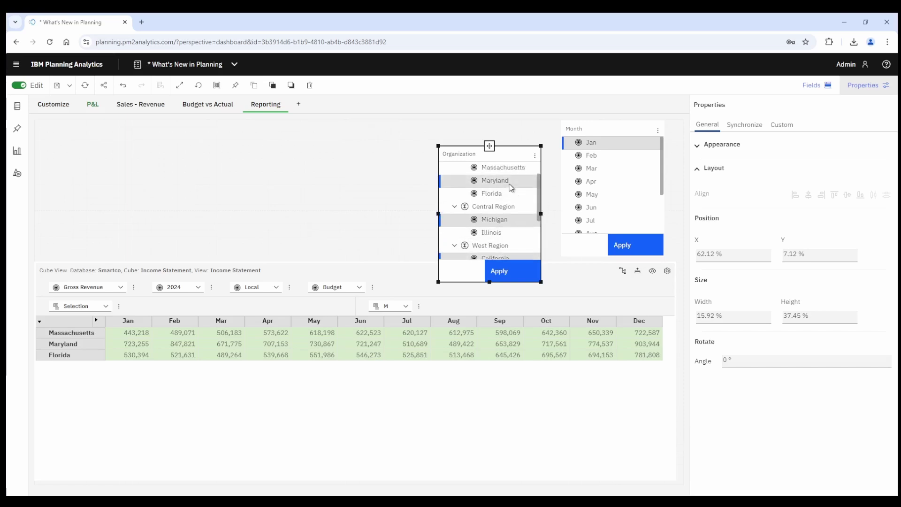
{"action": "left_click", "coordinate": [509, 272]}
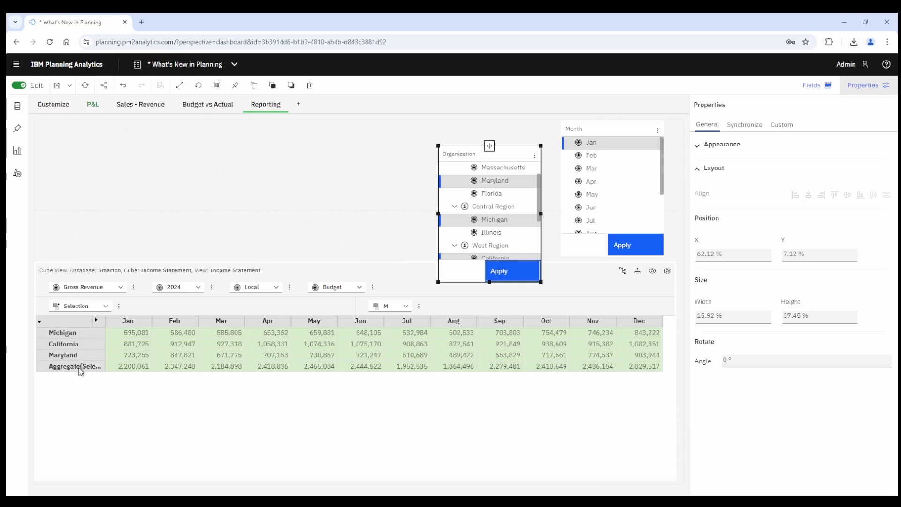
- Change Organization's action on set change to Aggregate and set in the Income Statement view's advanced synchronization settings
{"action": "left_click", "coordinate": [394, 281]}
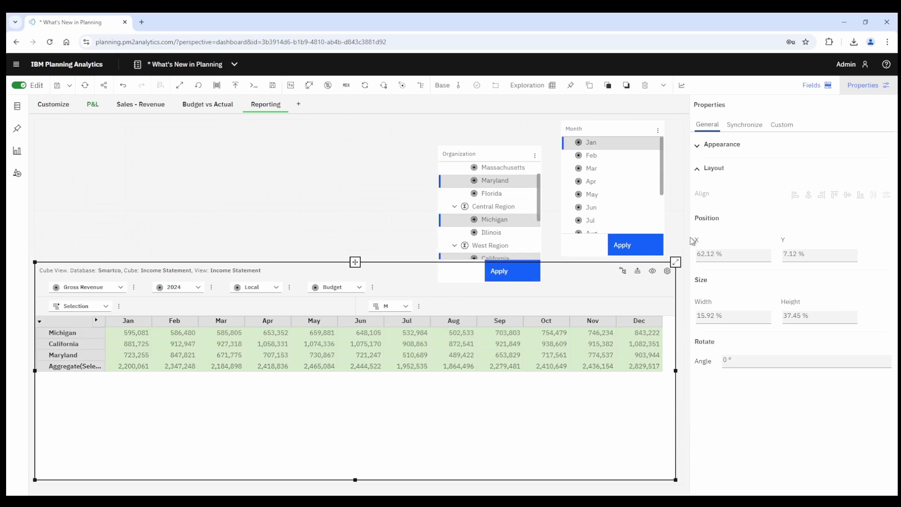
{"action": "left_click", "coordinate": [790, 124]}
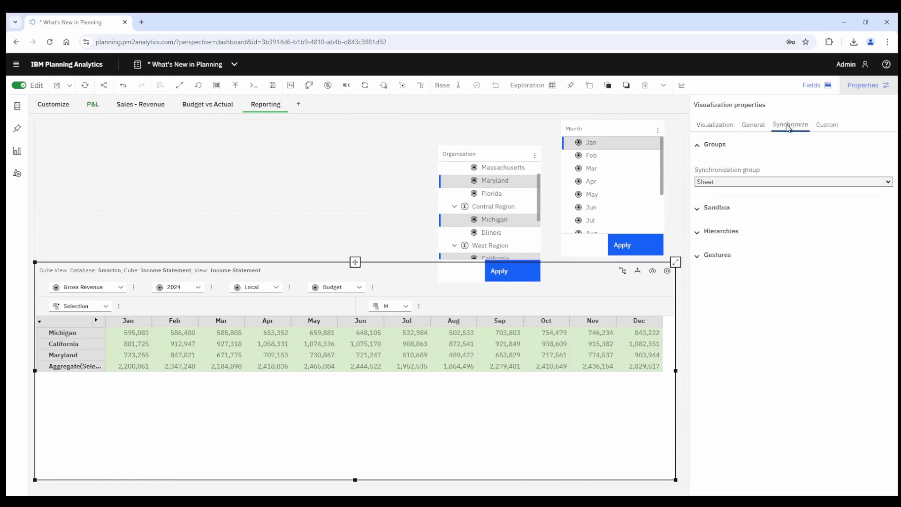
{"action": "left_click", "coordinate": [698, 235]}
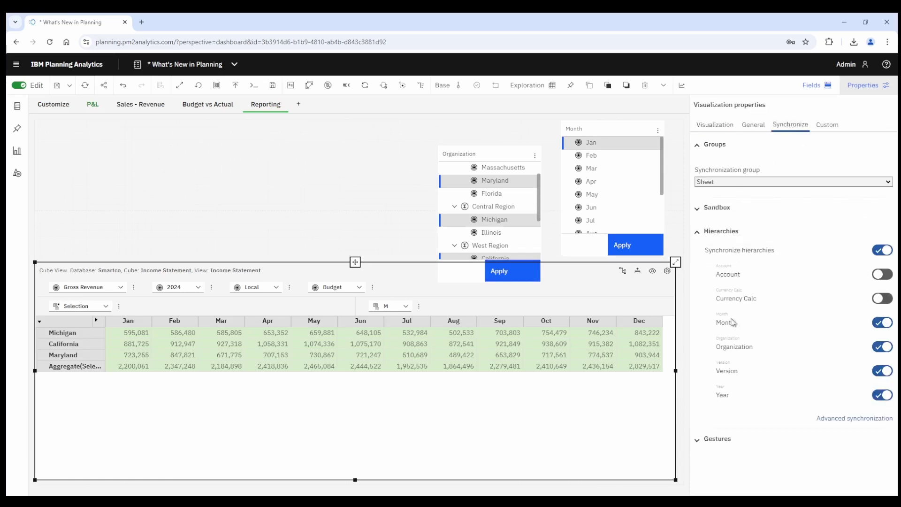
{"action": "left_click", "coordinate": [861, 419]}
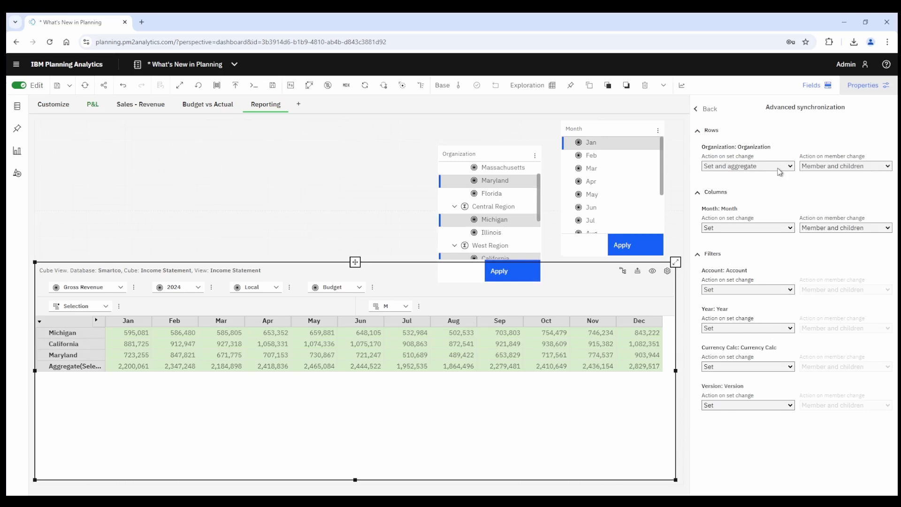
{"action": "key", "text": "Down"}
- Add Washington to the selected members in the Organization selector and apply the selection
{"action": "left_click", "coordinate": [538, 181]}
{"action": "left_click_drag", "start_coordinate": [539, 183], "coordinate": [538, 204]}
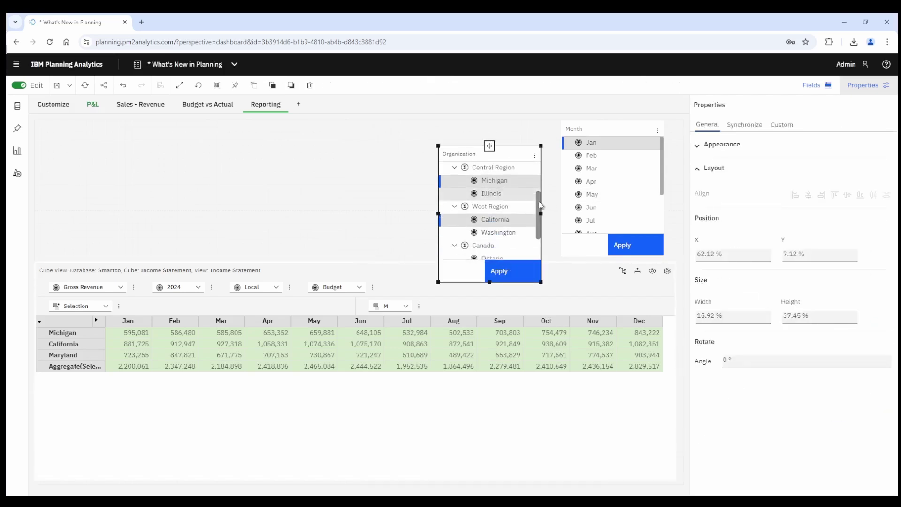
{"action": "left_click", "coordinate": [509, 235]}
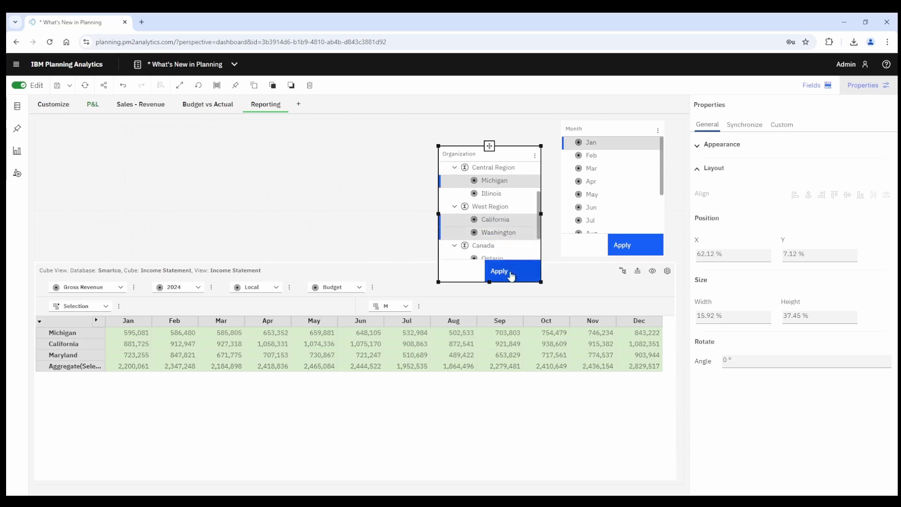
{"action": "left_click", "coordinate": [511, 276]}
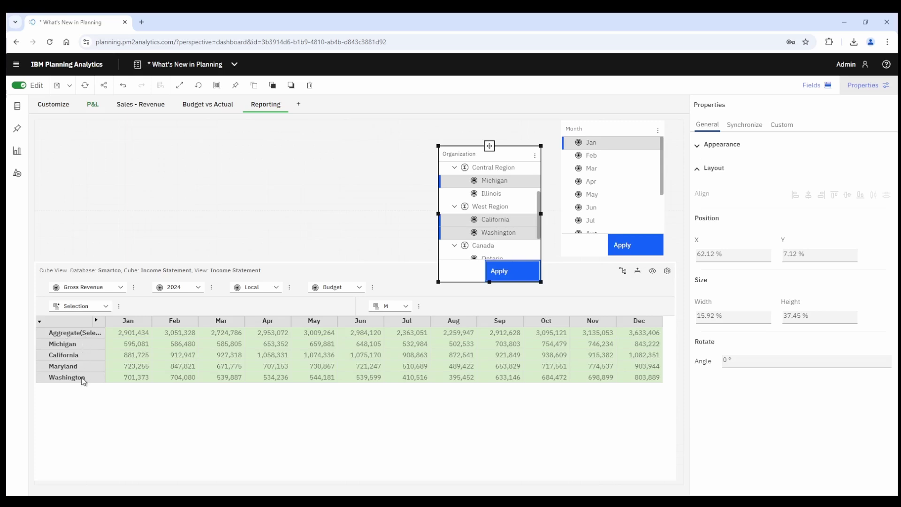
- Change Organization's action on set change to Aggregate in the Income Statement view's advanced synchronization settings
{"action": "left_click", "coordinate": [398, 272]}
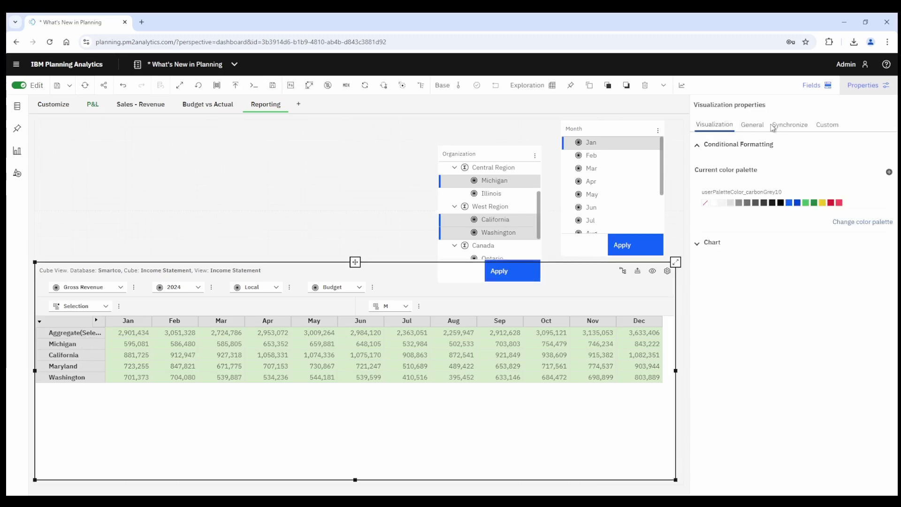
{"action": "left_click", "coordinate": [798, 126]}
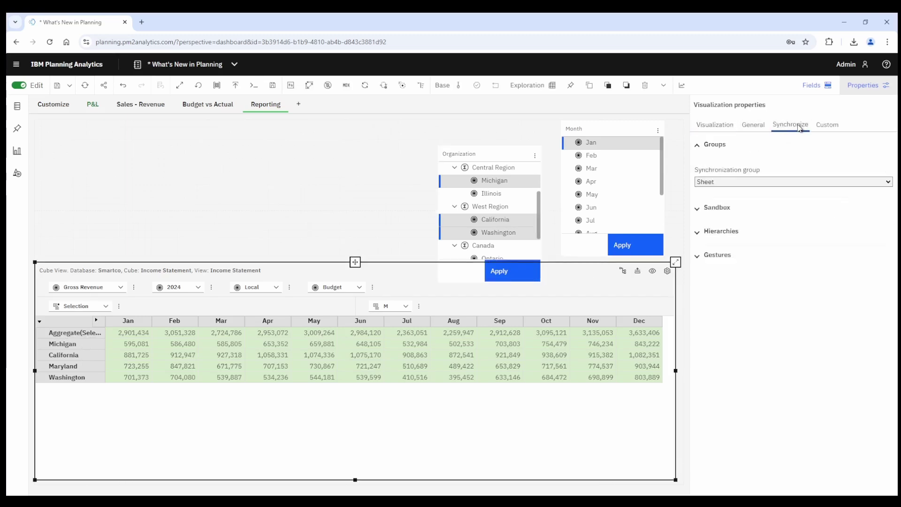
{"action": "left_click", "coordinate": [697, 233]}
{"action": "left_click", "coordinate": [861, 421]}
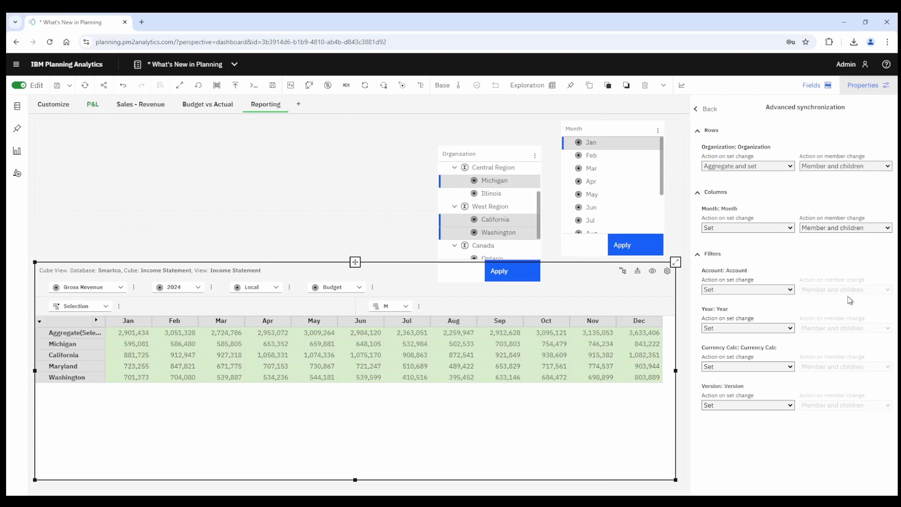
{"action": "left_click", "coordinate": [780, 172]}
- Add Illinois to the selected members in the Organization selector and apply the selection
{"action": "scroll", "coordinate": [503, 214], "scroll_direction": "up", "scroll_amount": 1}
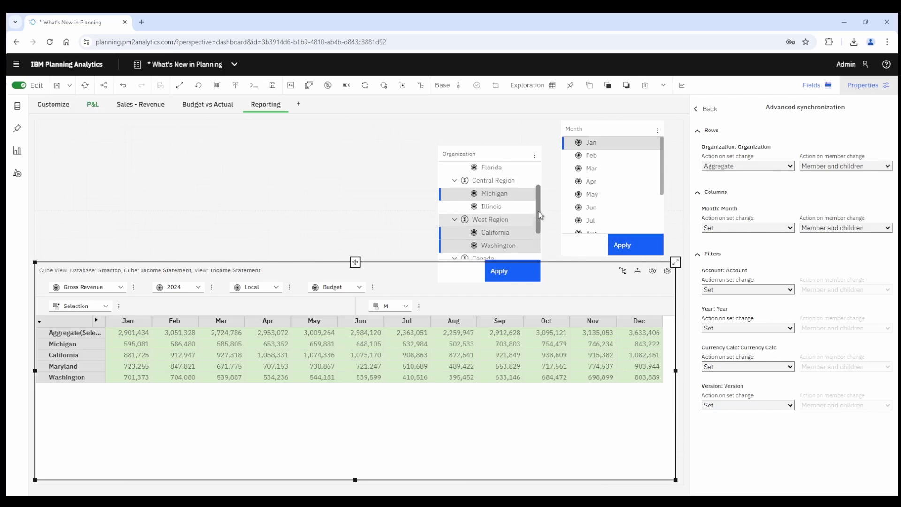
{"action": "left_click", "coordinate": [502, 210]}
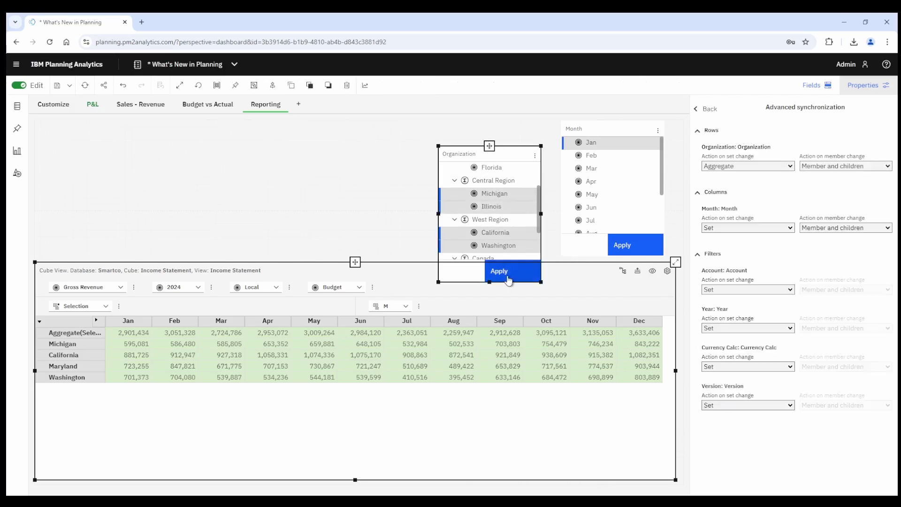
{"action": "left_click", "coordinate": [508, 280]}
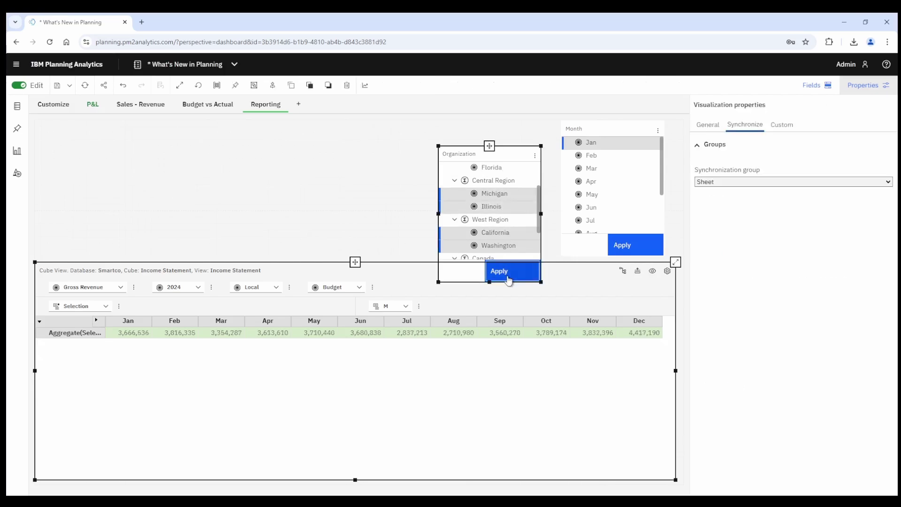
- Rename the Aggregate(Selection) row calculation in the Income Statement view as Aggregate
{"action": "right_click", "coordinate": [74, 336]}
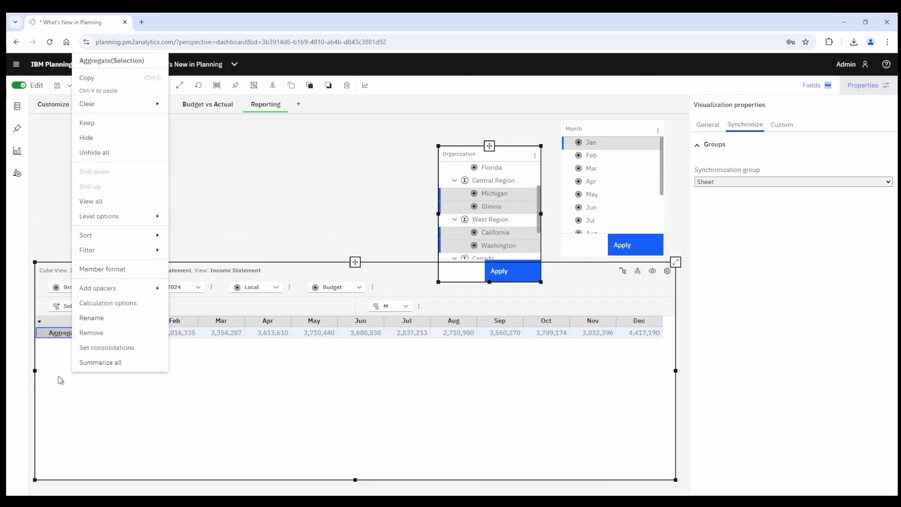
{"action": "left_click", "coordinate": [96, 317]}
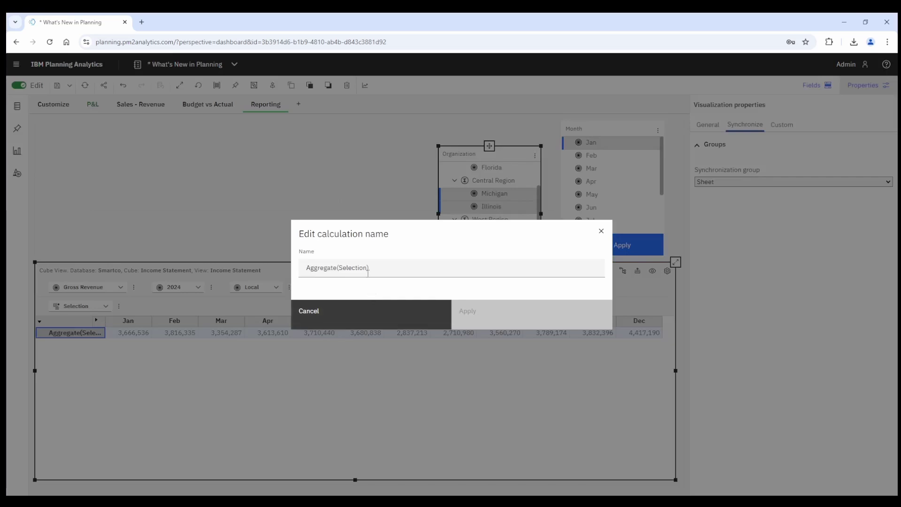
{"action": "left_click_drag", "start_coordinate": [337, 268], "coordinate": [391, 267]}
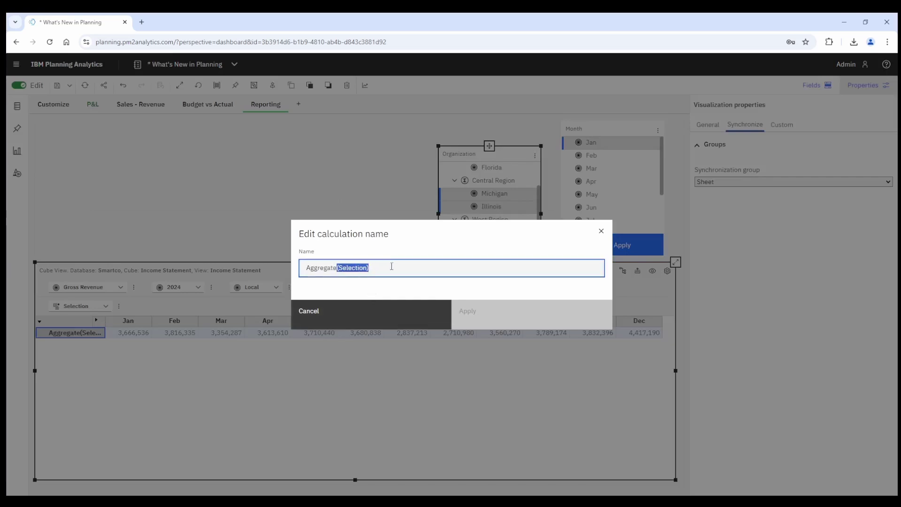
{"action": "key", "text": "BackSpace"}
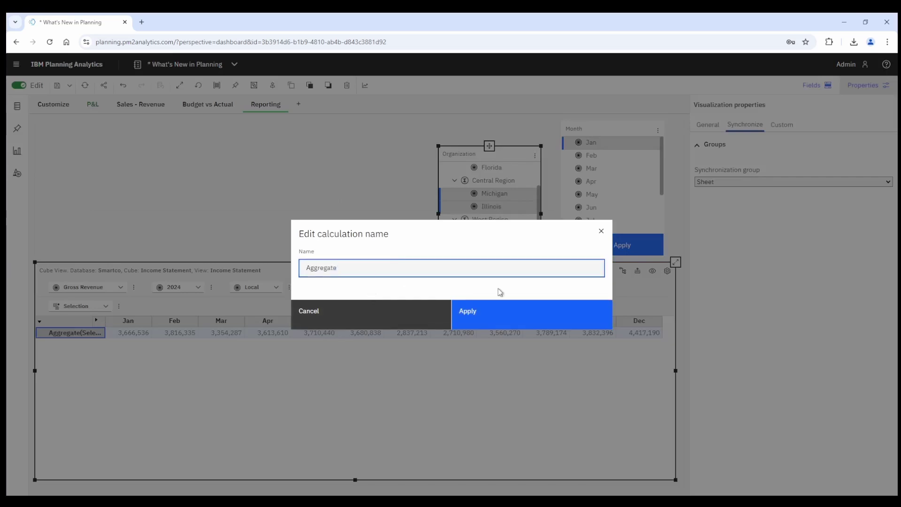
{"action": "left_click", "coordinate": [510, 320]}
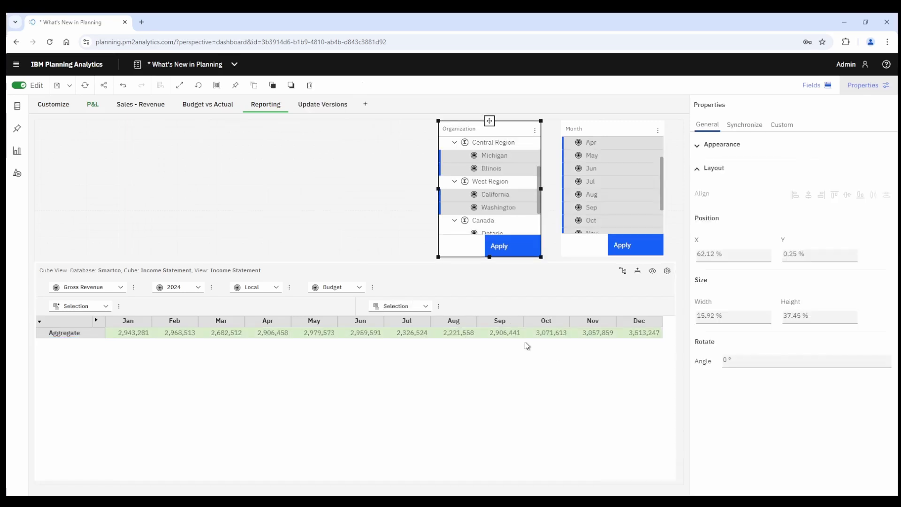
- Reopen the Income Statement view's advanced synchronization settings and go through the choices for Organization's action on member change
{"action": "left_click", "coordinate": [489, 287]}
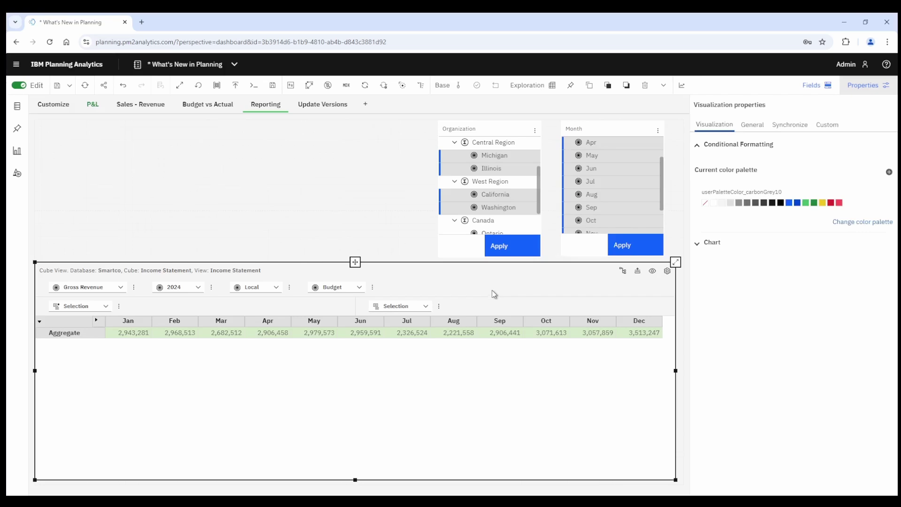
{"action": "left_click", "coordinate": [790, 124]}
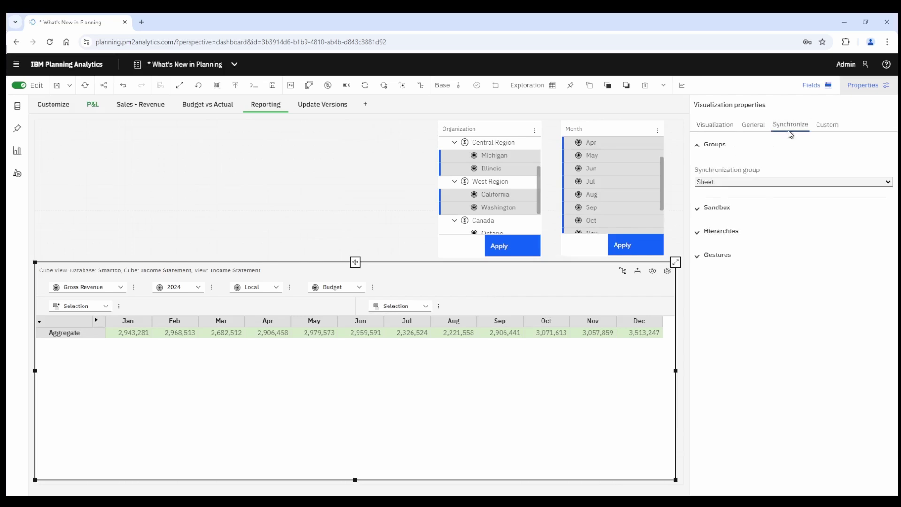
{"action": "left_click", "coordinate": [696, 235]}
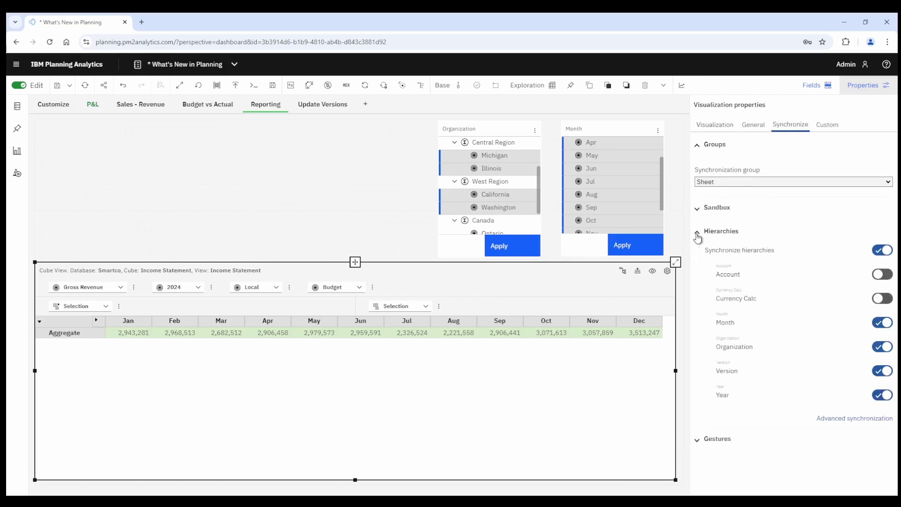
{"action": "left_click", "coordinate": [847, 419]}
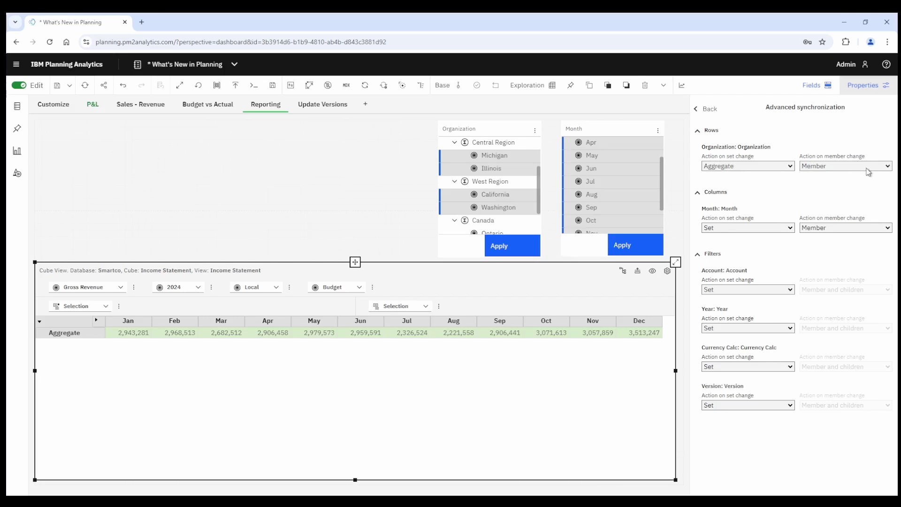
{"action": "key", "text": "Down"}
{"action": "key", "text": "Down"}
{"action": "key", "text": "Down"}
{"action": "key", "text": "Down"}
{"action": "key", "text": "Down"}
{"action": "key", "text": "Down"}
{"action": "key", "text": "Down"}
{"action": "key", "text": "Home"}
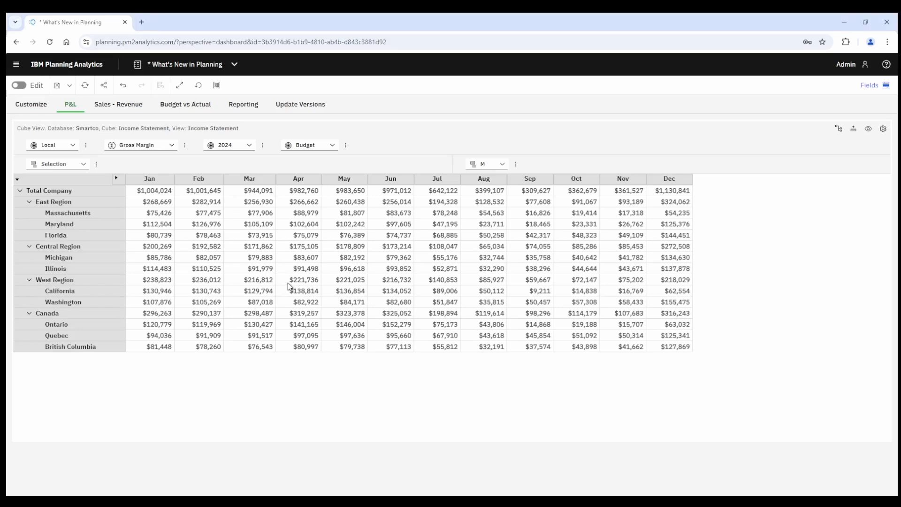
- Look through the option lists of the Gross Margin filter, the Massachusetts row and the Month header for the Set consolidations entry
{"action": "left_click", "coordinate": [184, 145]}
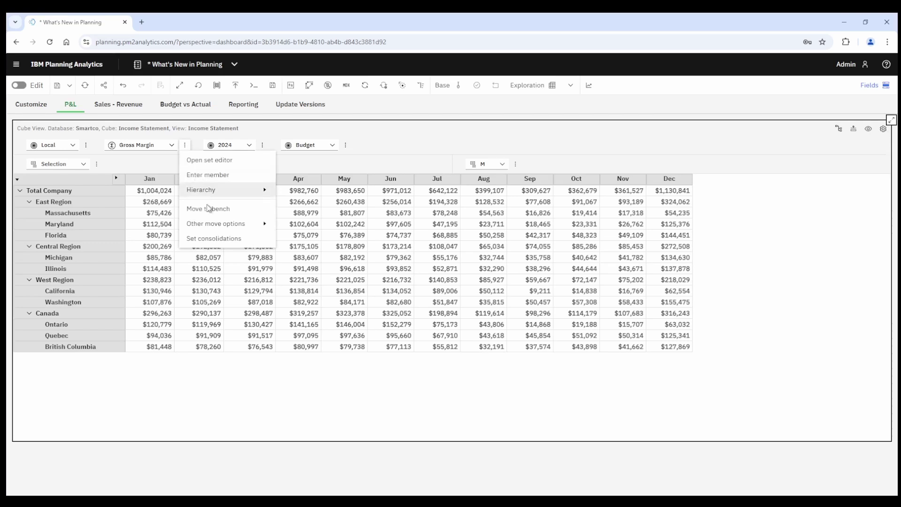
{"action": "left_click", "coordinate": [302, 165]}
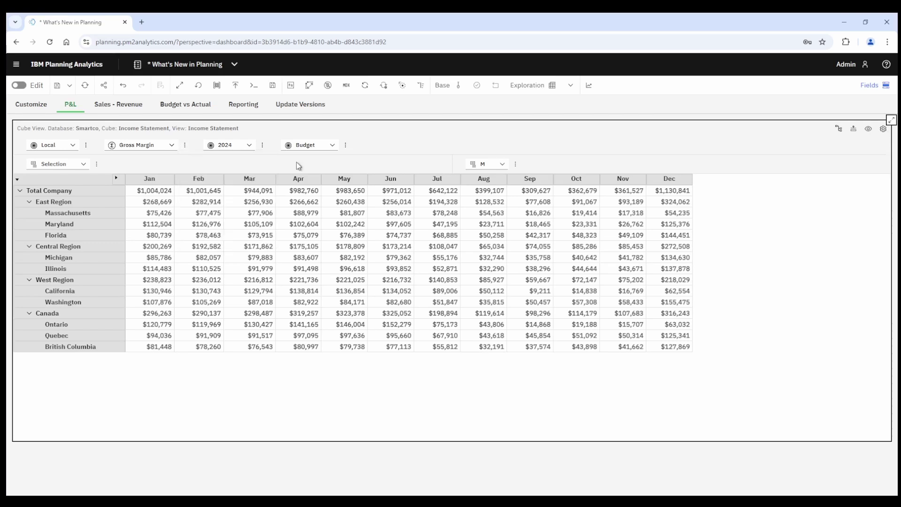
{"action": "right_click", "coordinate": [92, 213]}
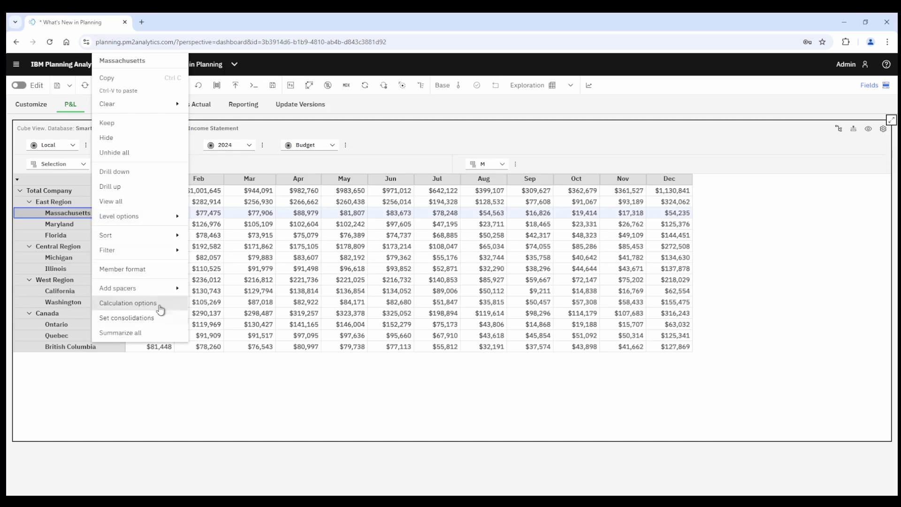
{"action": "left_click", "coordinate": [230, 168]}
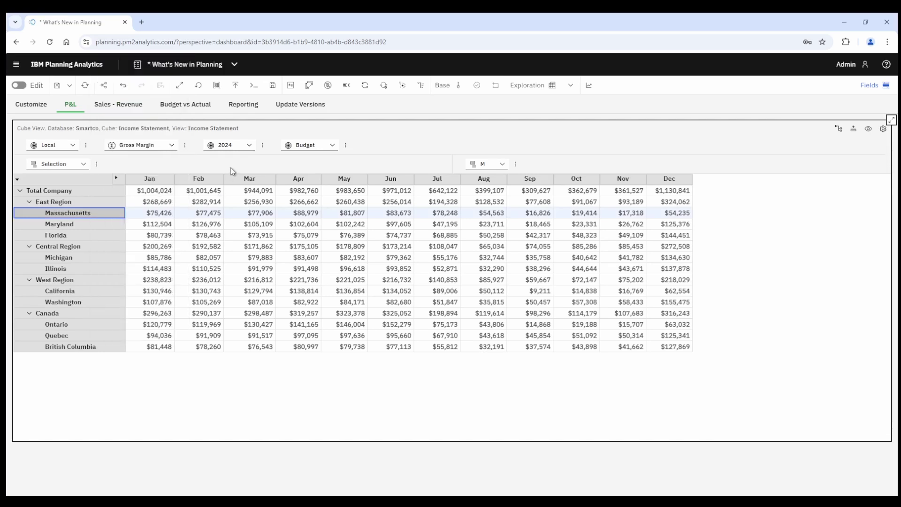
{"action": "left_click", "coordinate": [116, 178]}
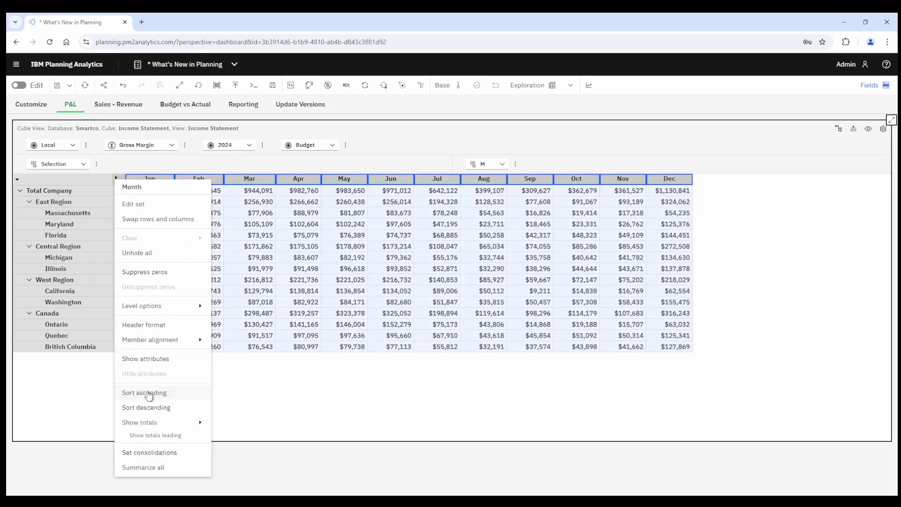
{"action": "left_click", "coordinate": [249, 168]}
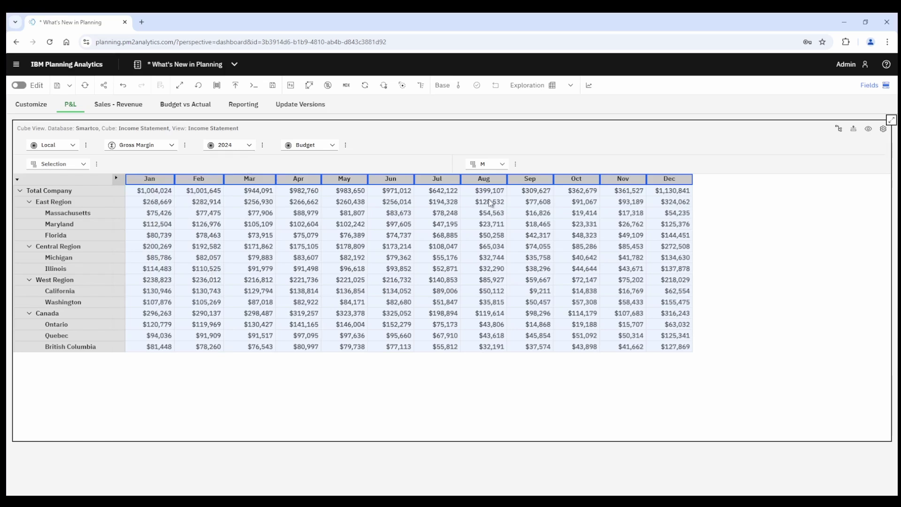
- Start a set consolidation on the Month column field and limit its set to the members Feb through Jun
{"action": "left_click", "coordinate": [867, 90]}
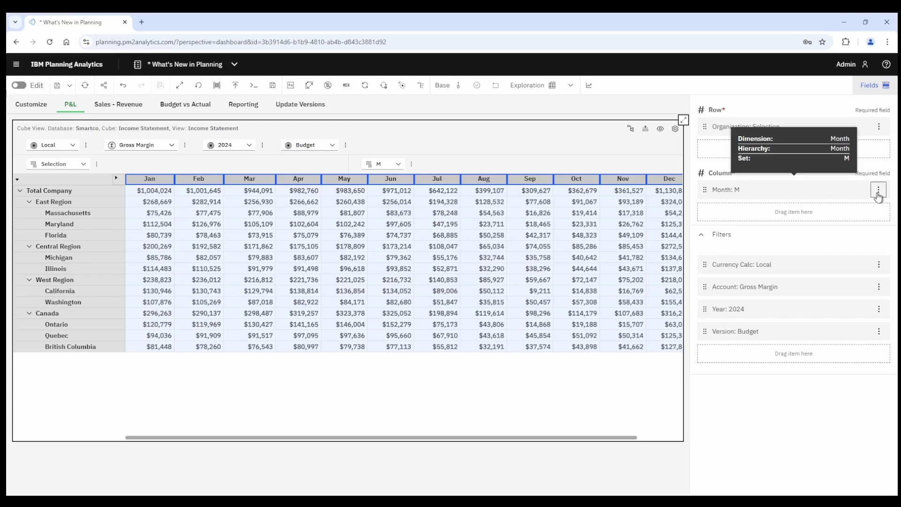
{"action": "left_click", "coordinate": [878, 191]}
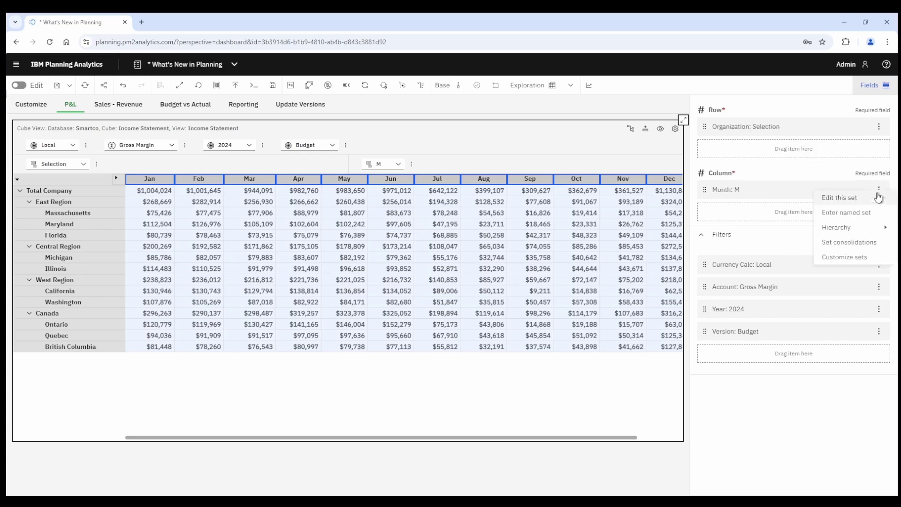
{"action": "left_click", "coordinate": [841, 242]}
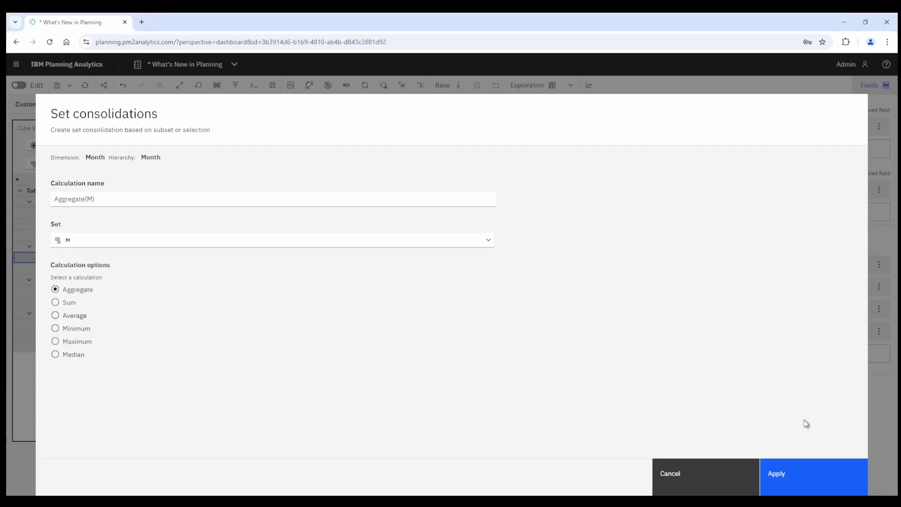
{"action": "left_click", "coordinate": [488, 243]}
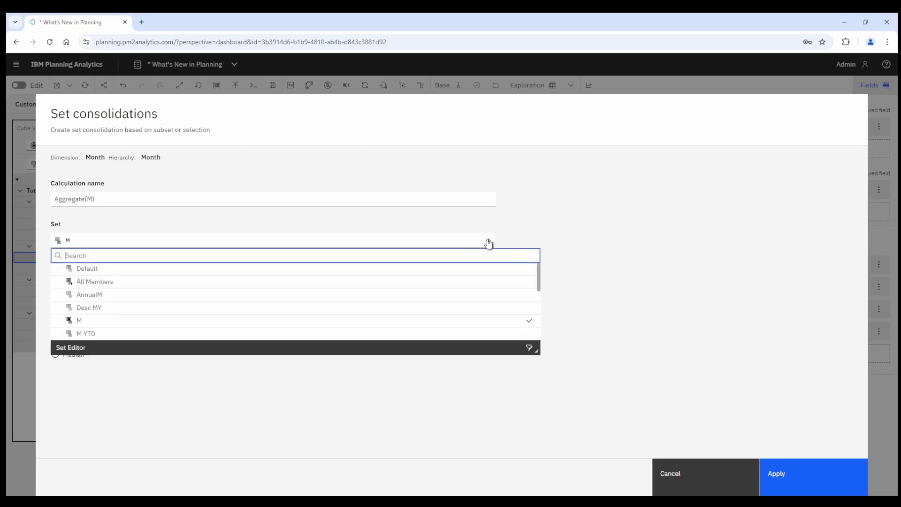
{"action": "left_click", "coordinate": [358, 350]}
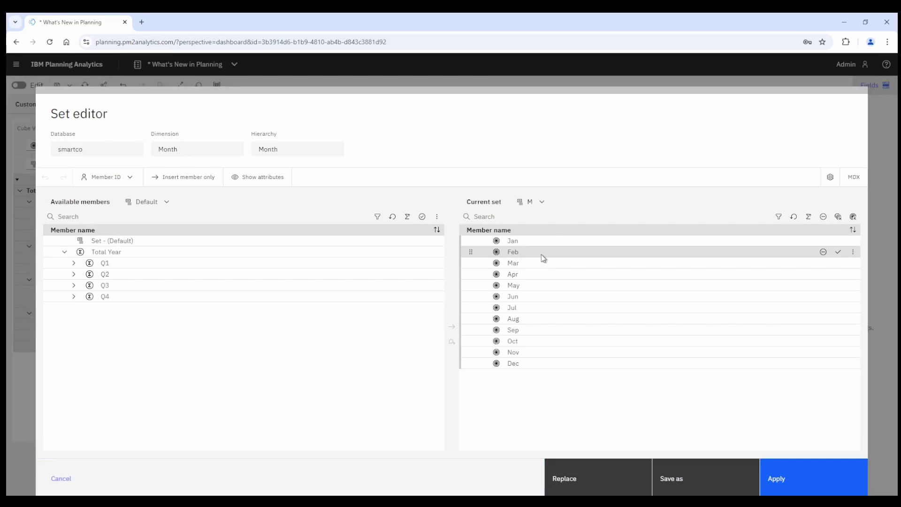
{"action": "left_click", "coordinate": [541, 295], "text": "shift"}
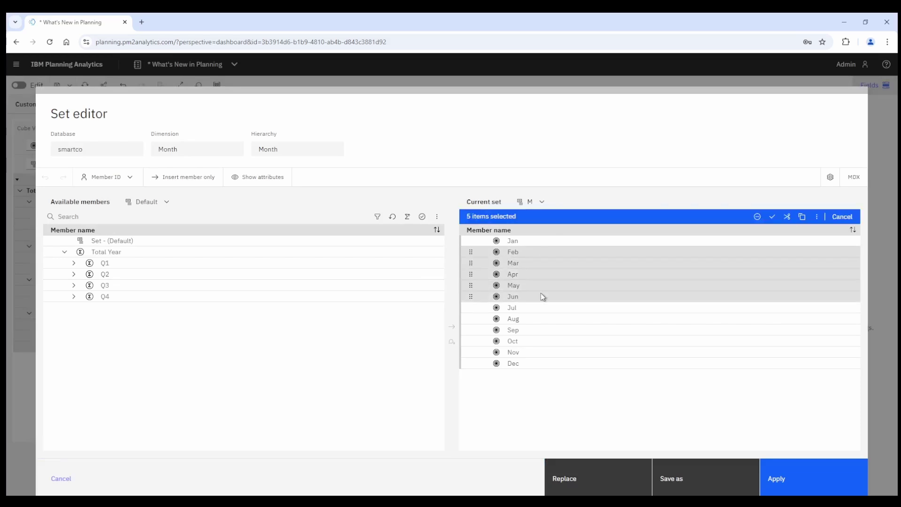
{"action": "left_click", "coordinate": [773, 217]}
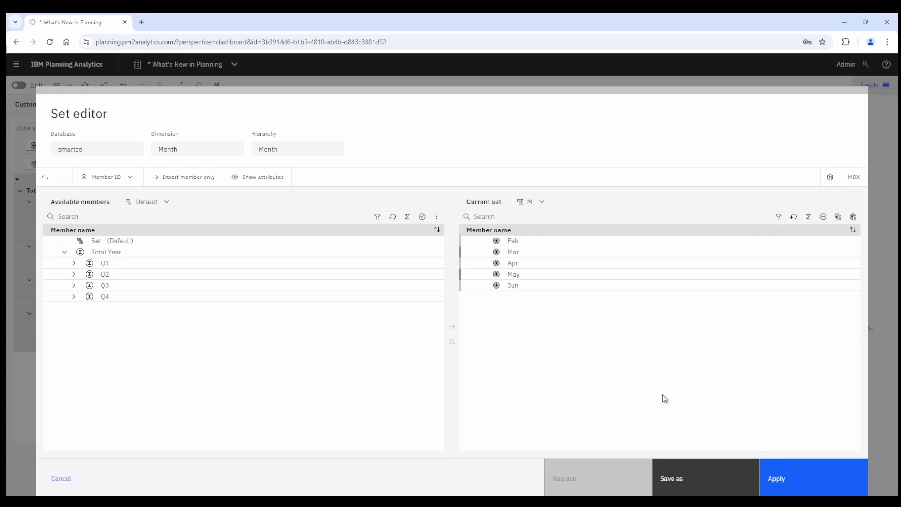
{"action": "left_click", "coordinate": [790, 473]}
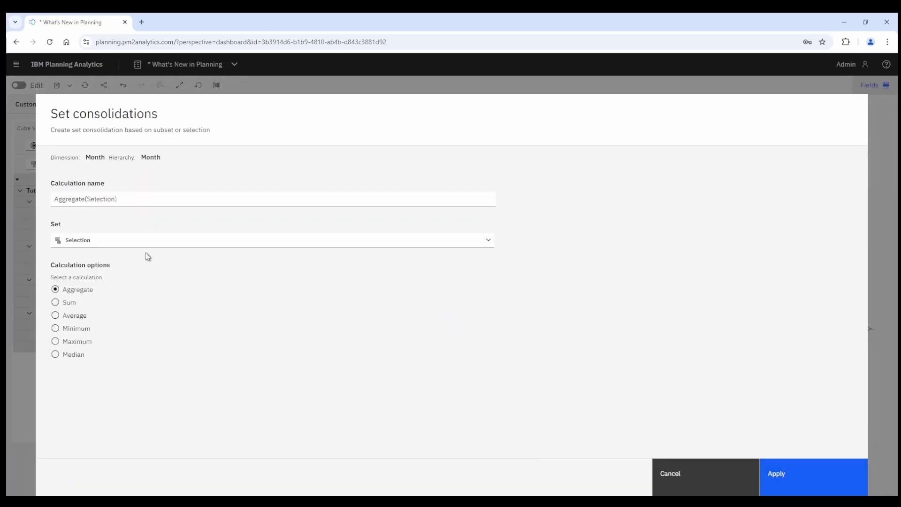
- Choose Sum as the consolidation's calculation, name it Selected Months, and add it to the Income Statement view
{"action": "left_click", "coordinate": [56, 303]}
{"action": "left_click", "coordinate": [107, 203]}
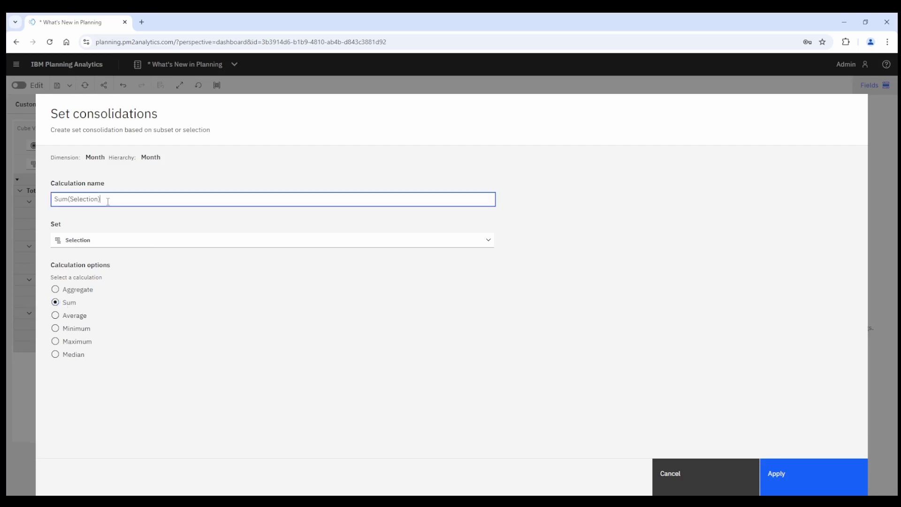
{"action": "triple_click", "coordinate": [92, 201]}
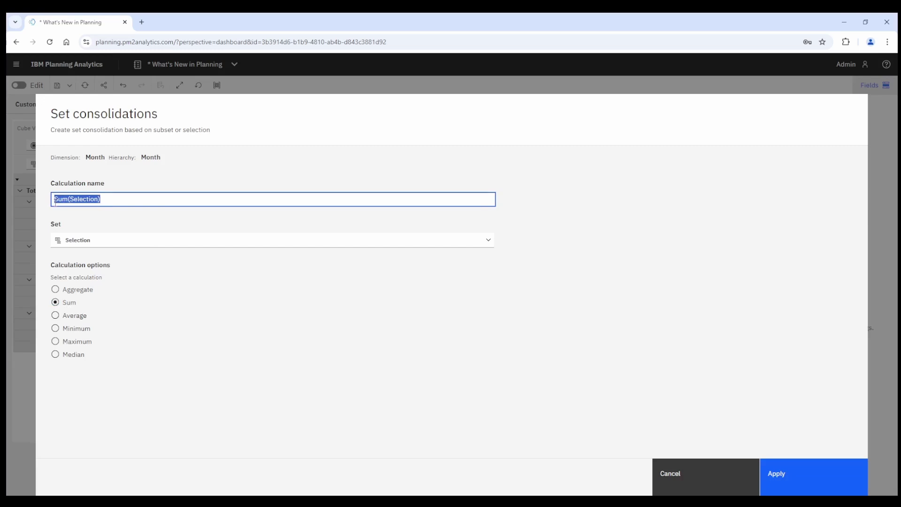
{"action": "type", "text": "S"}
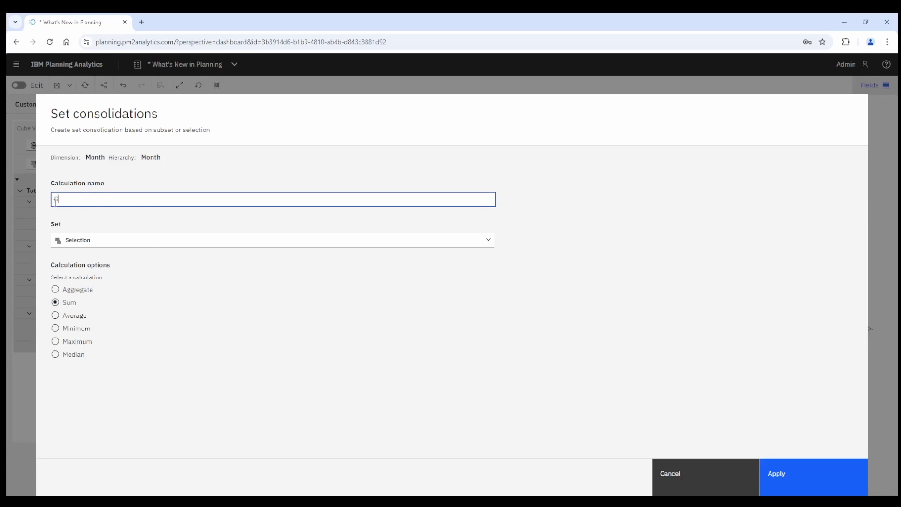
{"action": "left_click", "coordinate": [129, 229]}
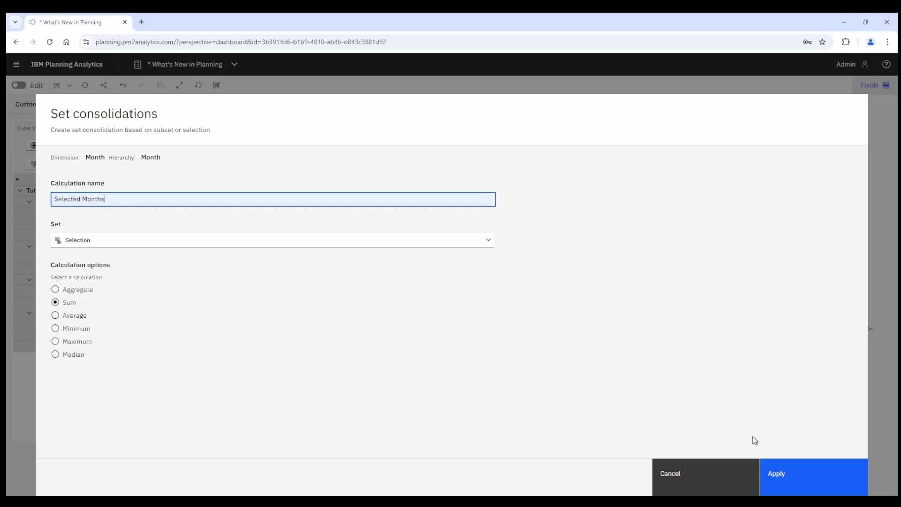
{"action": "left_click", "coordinate": [777, 470]}
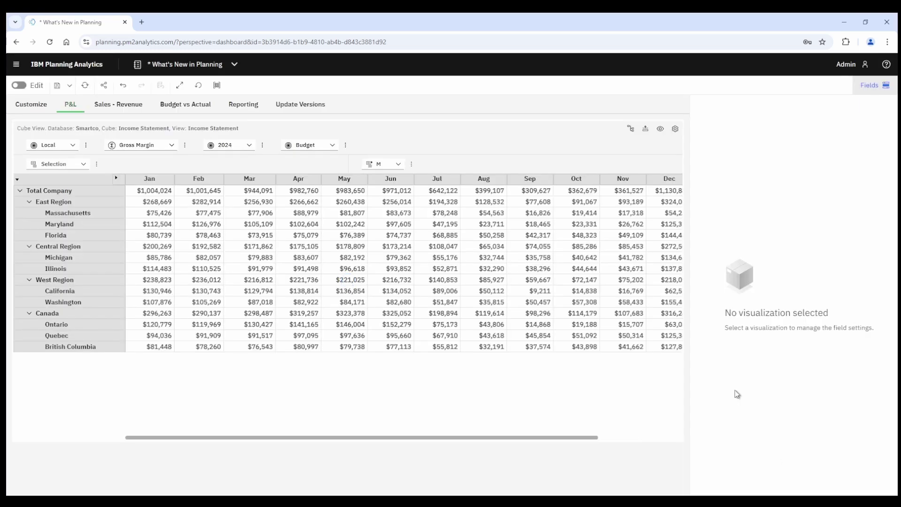
{"action": "left_click_drag", "start_coordinate": [547, 439], "coordinate": [661, 443]}
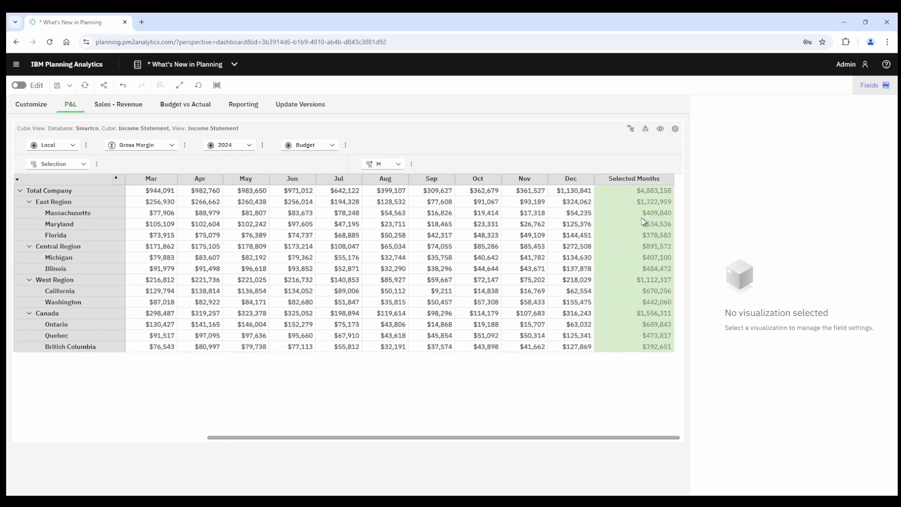
- Remove the Selected Months calculated column from the Income Statement view
{"action": "right_click", "coordinate": [620, 181]}
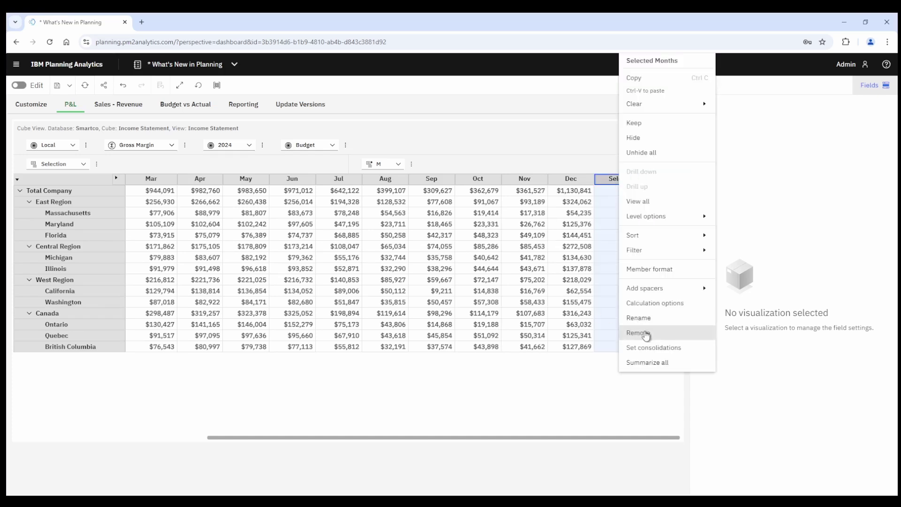
{"action": "left_click", "coordinate": [646, 333]}
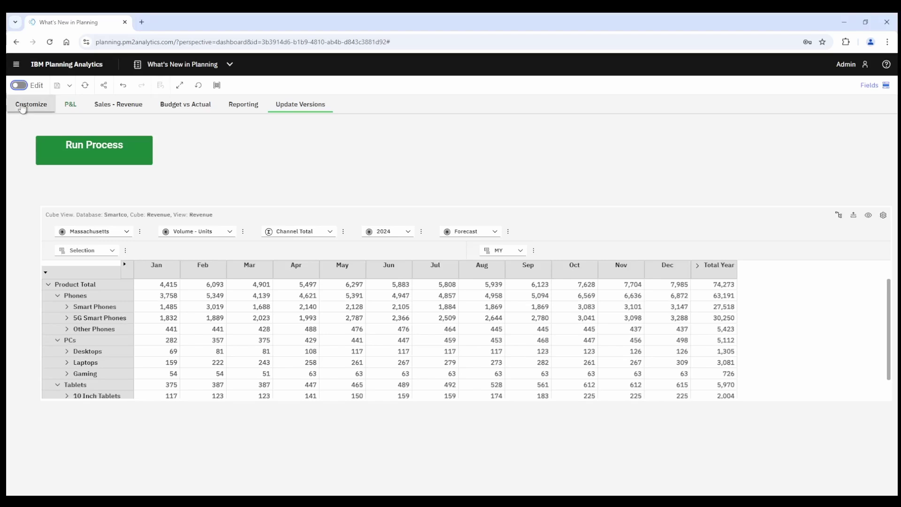
- In edit mode, review the Run Process button's process settings and the parameters for Data - Move Revenue Internally, leaving them unchanged
{"action": "left_click", "coordinate": [19, 87]}
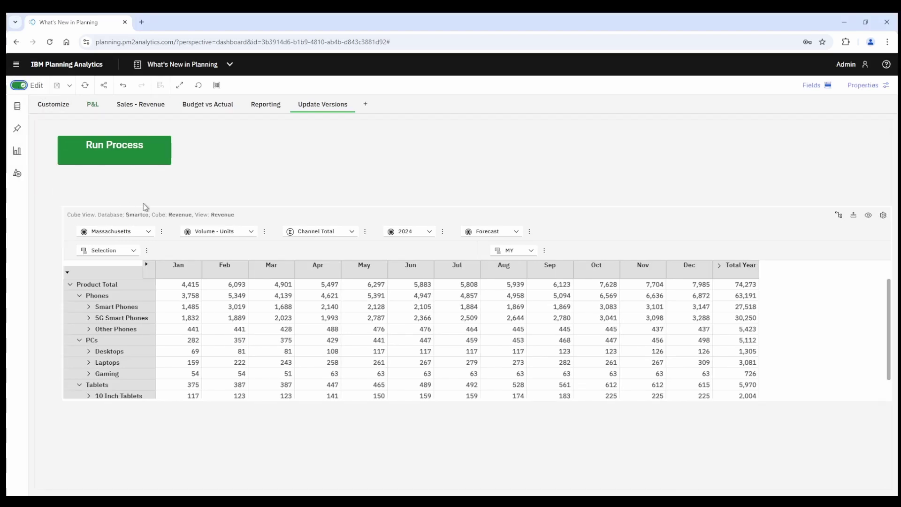
{"action": "left_click", "coordinate": [130, 151]}
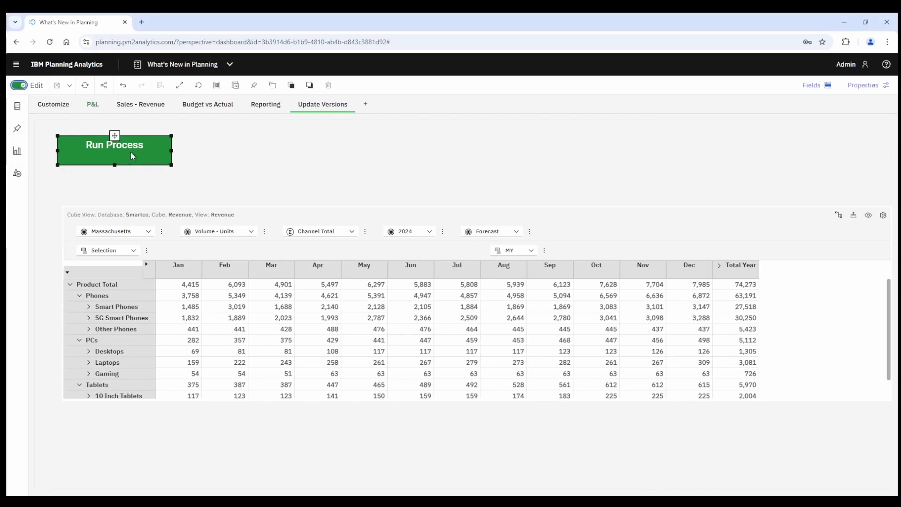
{"action": "left_click", "coordinate": [856, 87]}
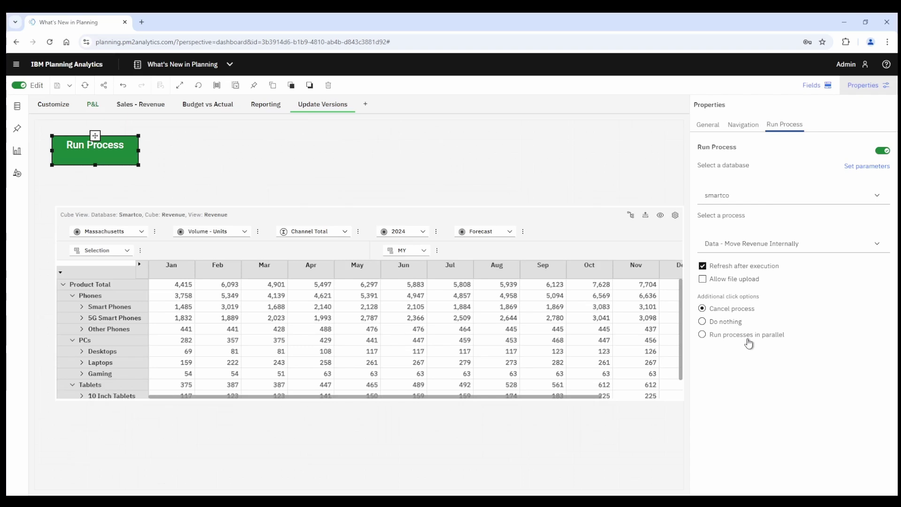
{"action": "left_click", "coordinate": [868, 167]}
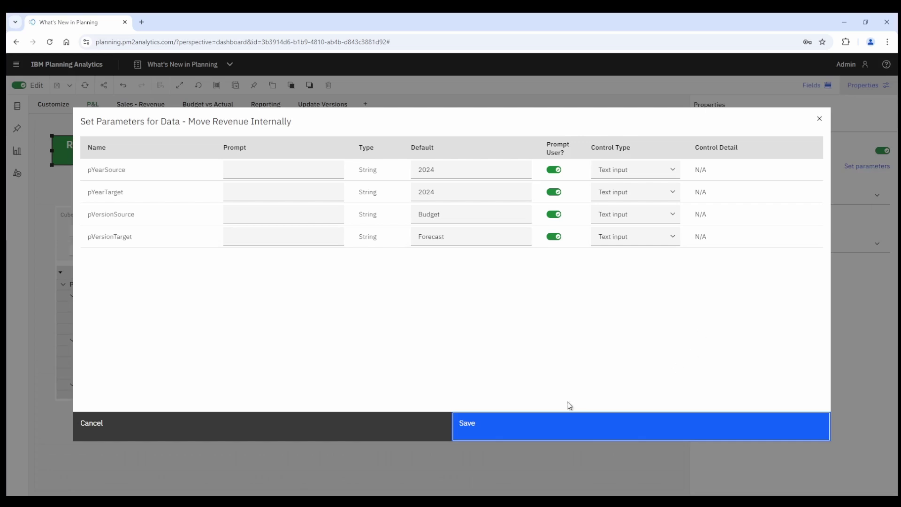
{"action": "left_click", "coordinate": [421, 432]}
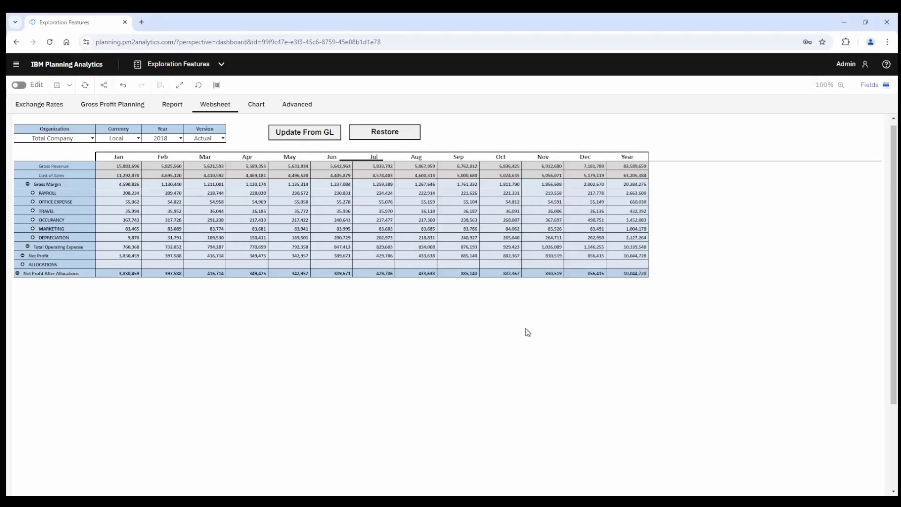
- Unhide the websheet's hidden rows and columns to inspect the format range and the level-code column, and hide them again
{"action": "left_click", "coordinate": [471, 144]}
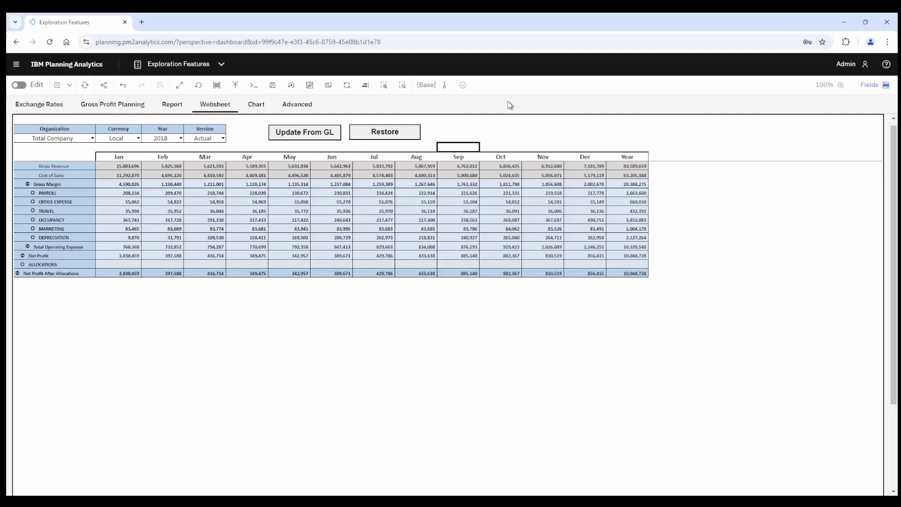
{"action": "left_click", "coordinate": [382, 87]}
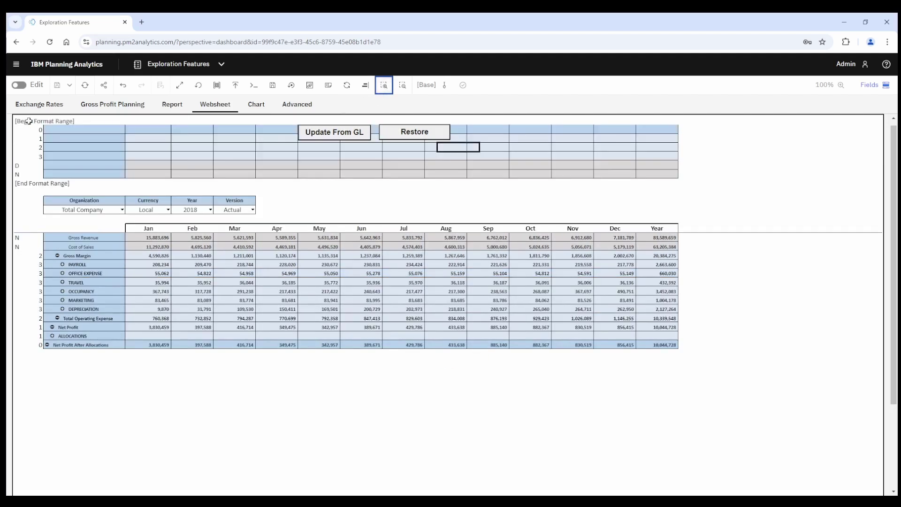
{"action": "left_click_drag", "start_coordinate": [29, 120], "coordinate": [687, 189]}
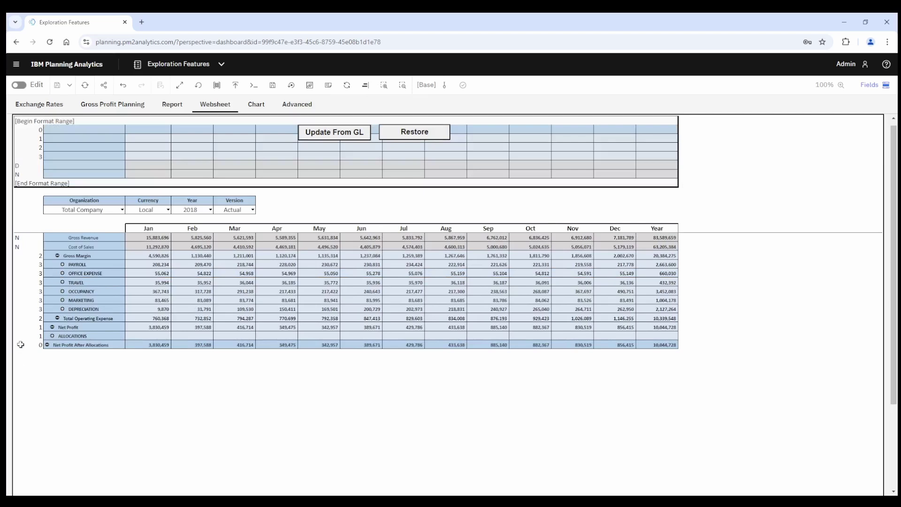
{"action": "left_click_drag", "start_coordinate": [20, 344], "coordinate": [27, 140]}
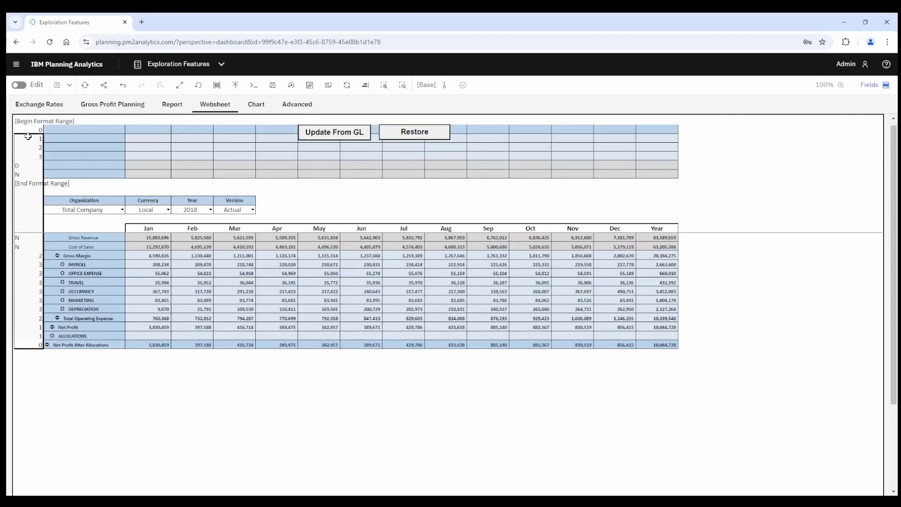
{"action": "left_click", "coordinate": [402, 86]}
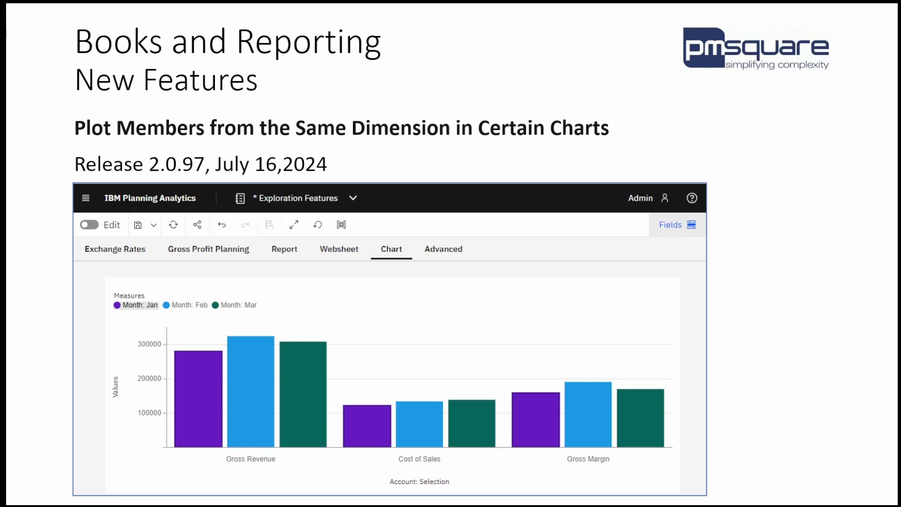
{"action": "key", "text": "Right"}
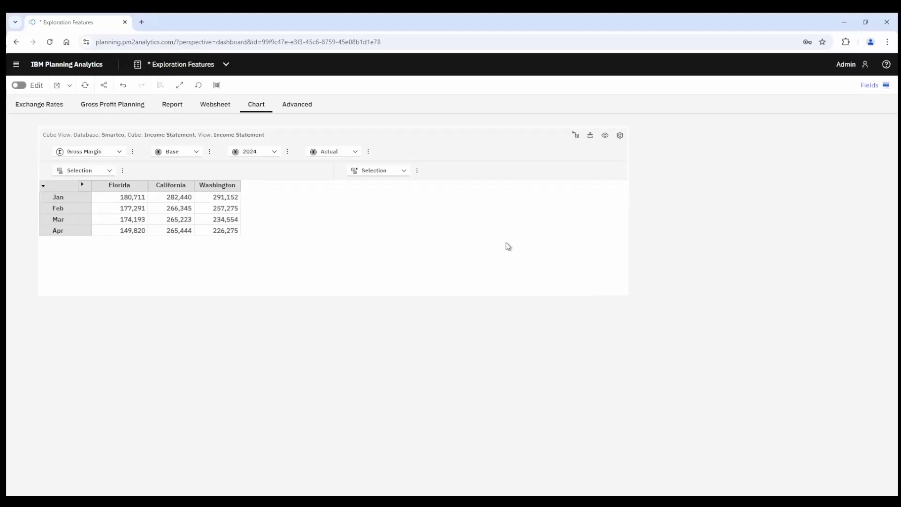
- Change the Income Statement view on the Chart sheet from an exploration to a Column visualization
{"action": "left_click", "coordinate": [450, 224]}
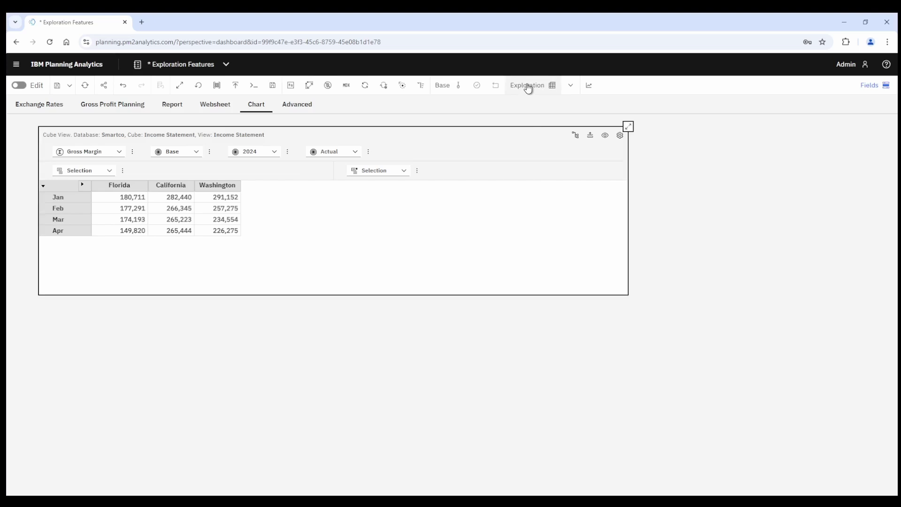
{"action": "left_click", "coordinate": [528, 87]}
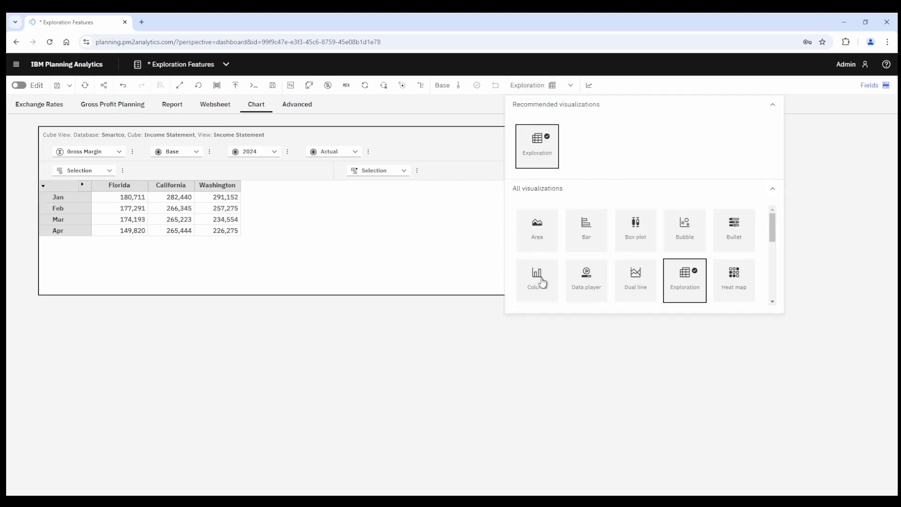
{"action": "left_click", "coordinate": [542, 282]}
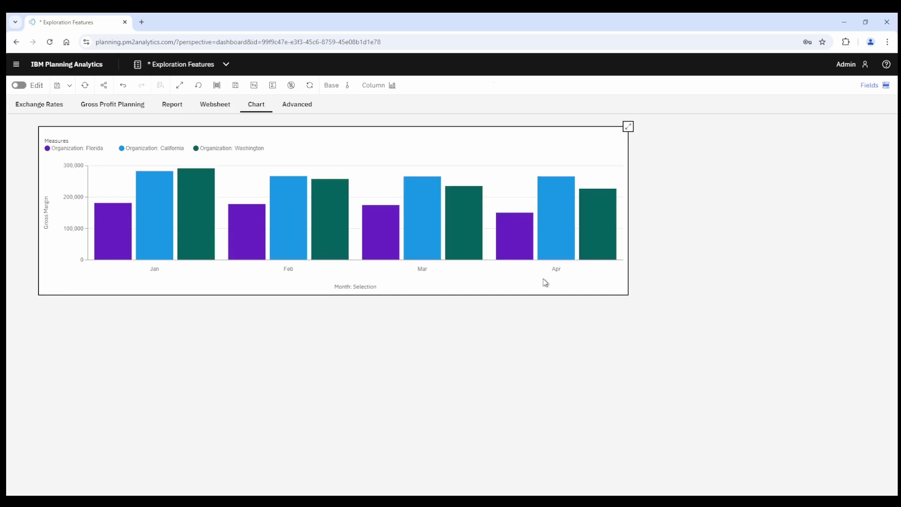
- Show the chart's fields and move the Length members from Color to Repeat (column) to split the columns by organization
{"action": "left_click", "coordinate": [874, 89]}
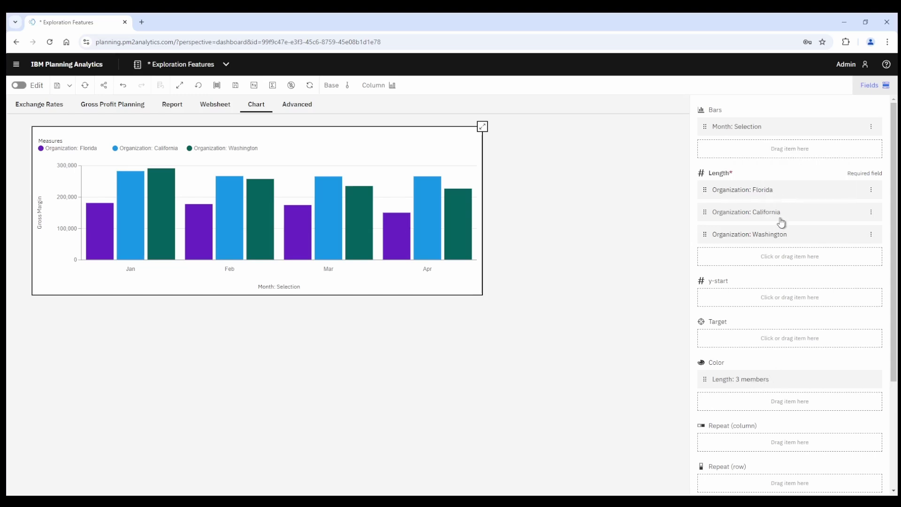
{"action": "mouse_move", "coordinate": [788, 235]}
{"action": "left_click_drag", "start_coordinate": [703, 379], "coordinate": [712, 440]}
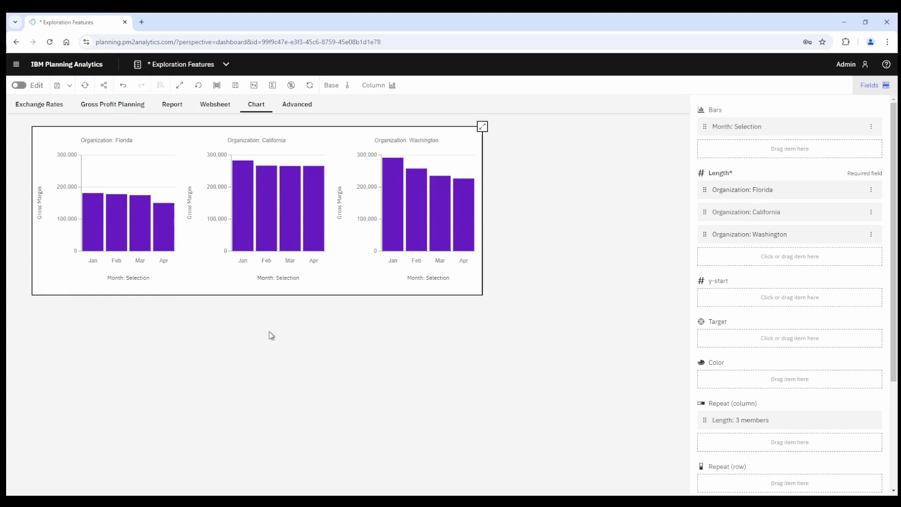
- Add the Ontario organization to the column chart's Length members, and remove it again
{"action": "left_click", "coordinate": [789, 259]}
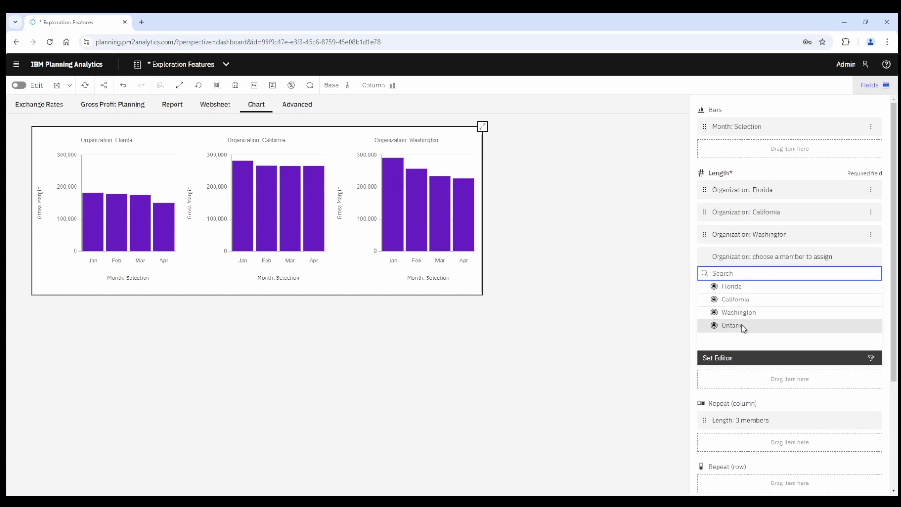
{"action": "left_click", "coordinate": [732, 325]}
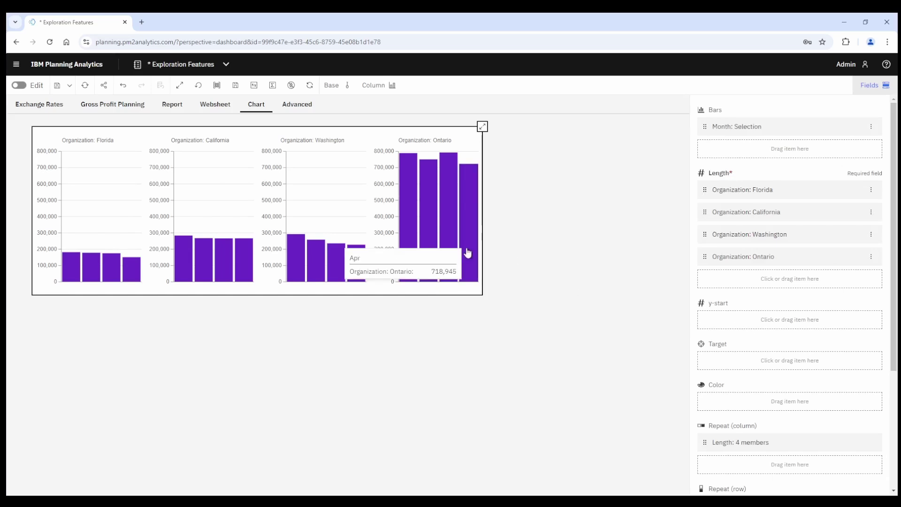
{"action": "left_click", "coordinate": [872, 259]}
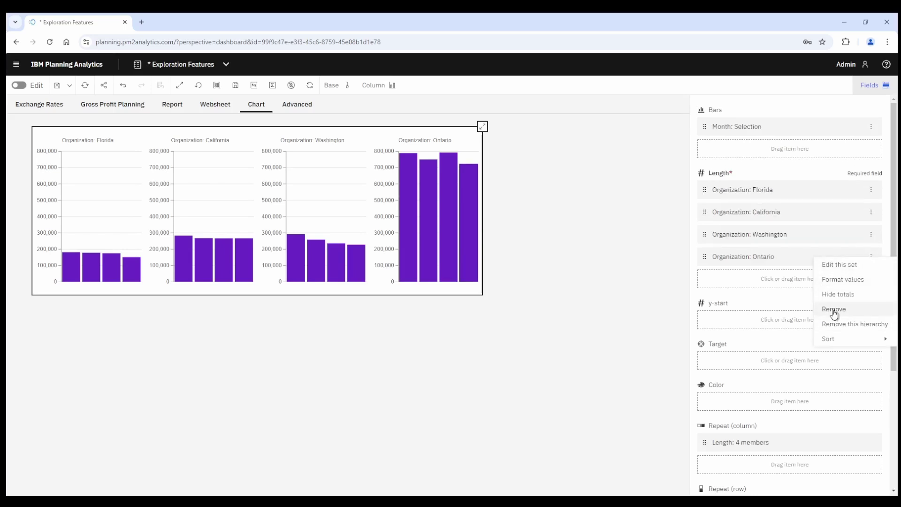
{"action": "left_click", "coordinate": [833, 310]}
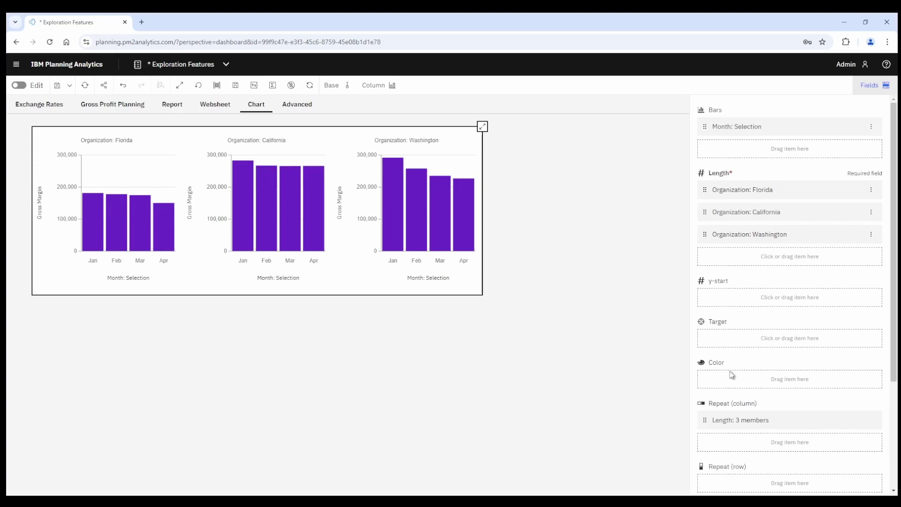
- Move the Length members from Repeat (column) back to Color, and change the visualization to Line
{"action": "left_click_drag", "start_coordinate": [704, 420], "coordinate": [716, 375]}
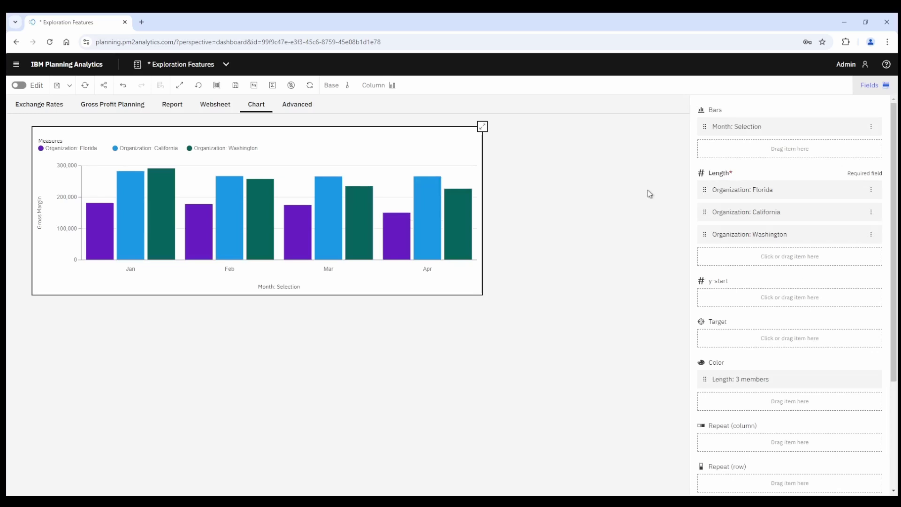
{"action": "left_click", "coordinate": [380, 88]}
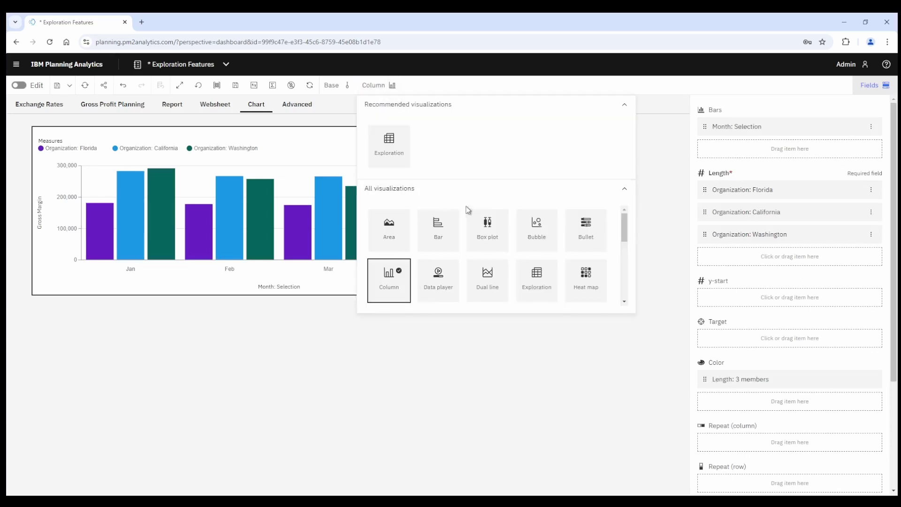
{"action": "scroll", "coordinate": [477, 237], "scroll_direction": "down", "scroll_amount": 1}
{"action": "left_click", "coordinate": [485, 276]}
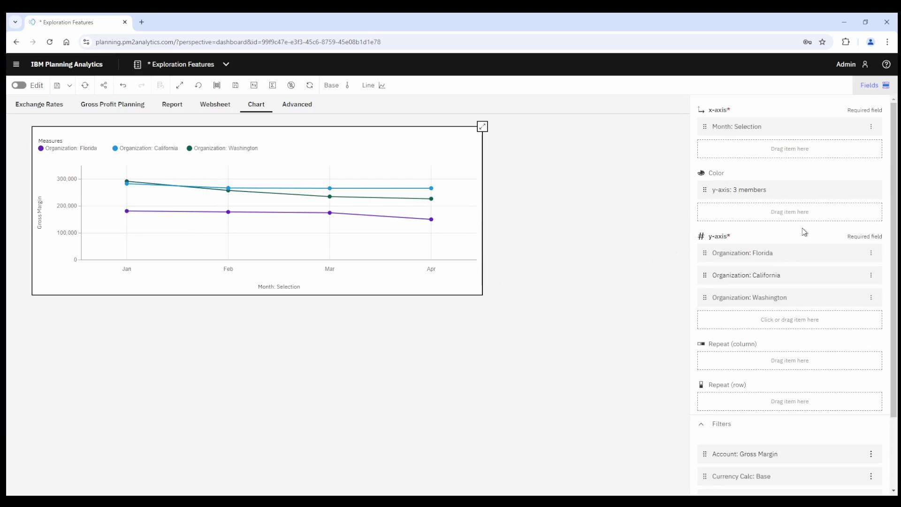
- Split the line chart by organization by moving the y-axis members from Color to Repeat (column)
{"action": "mouse_move", "coordinate": [798, 252]}
{"action": "left_click_drag", "start_coordinate": [704, 189], "coordinate": [714, 359]}
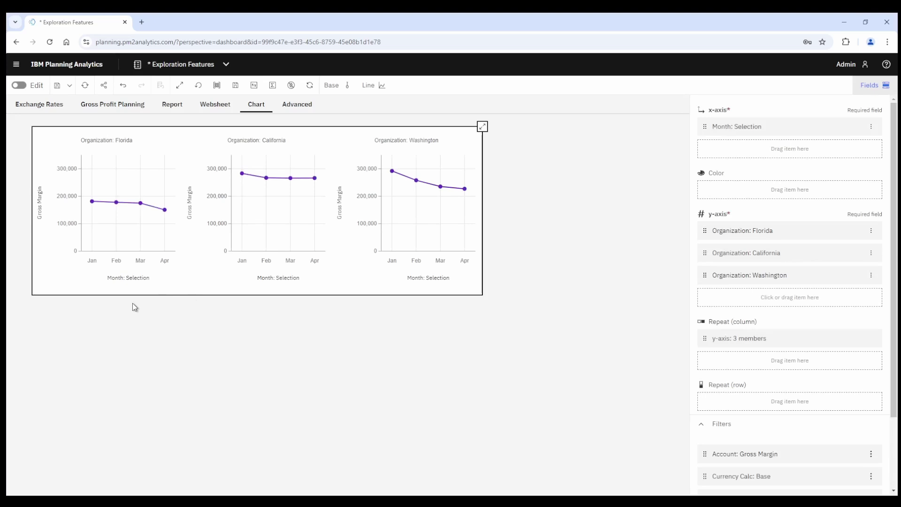
- Add the Ontario organization to the line chart's y-axis members, and remove it again
{"action": "left_click", "coordinate": [837, 299]}
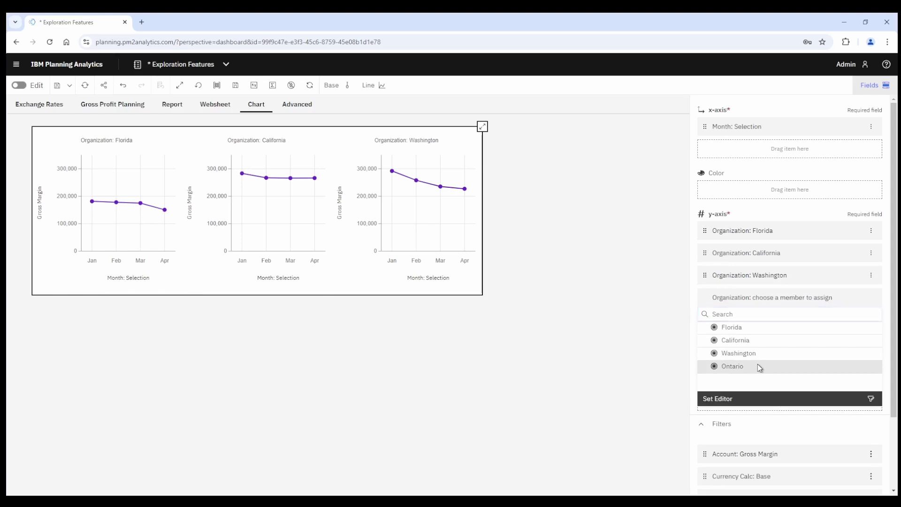
{"action": "left_click", "coordinate": [757, 364]}
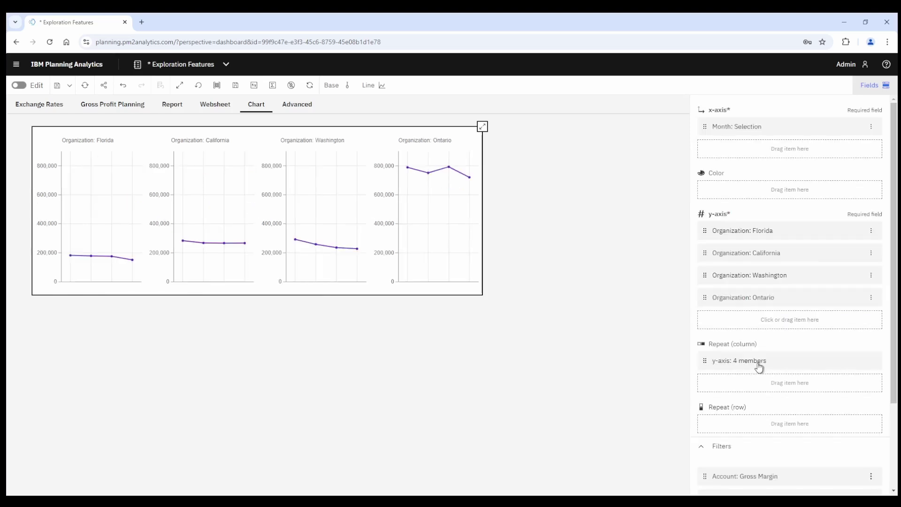
{"action": "left_click", "coordinate": [871, 300]}
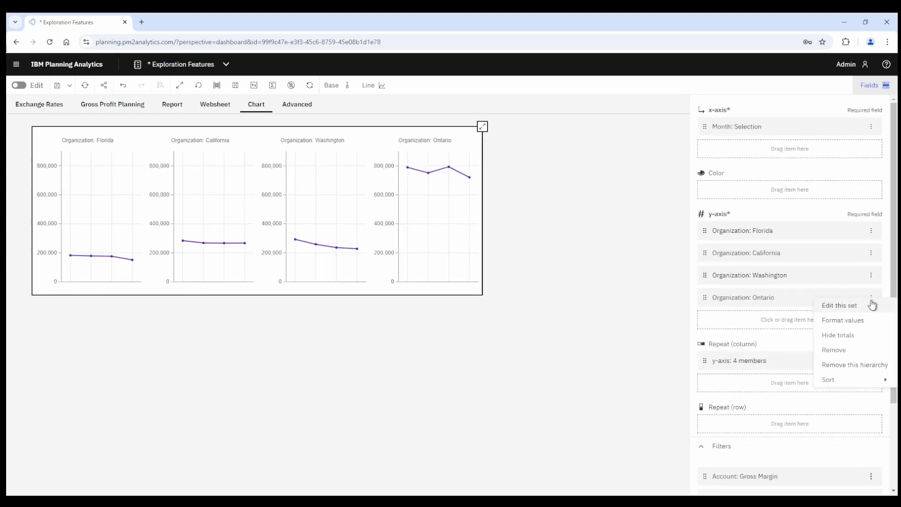
{"action": "left_click", "coordinate": [842, 351]}
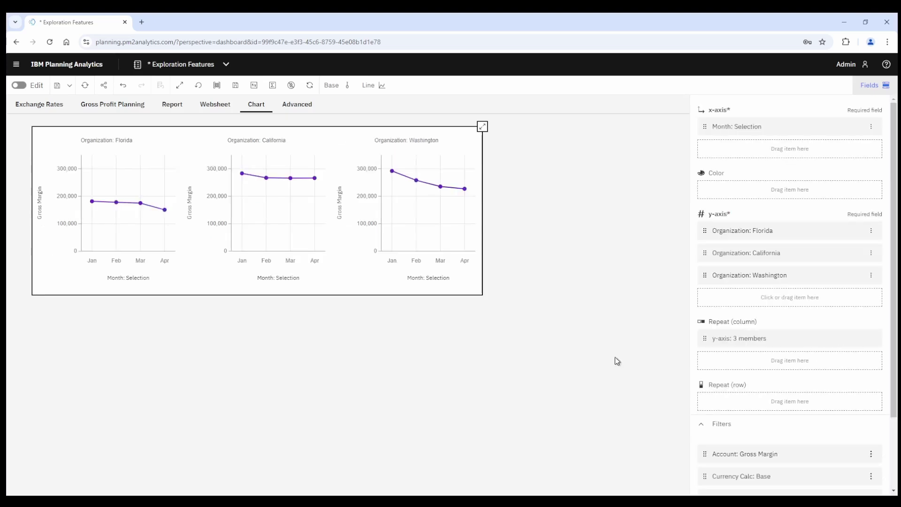